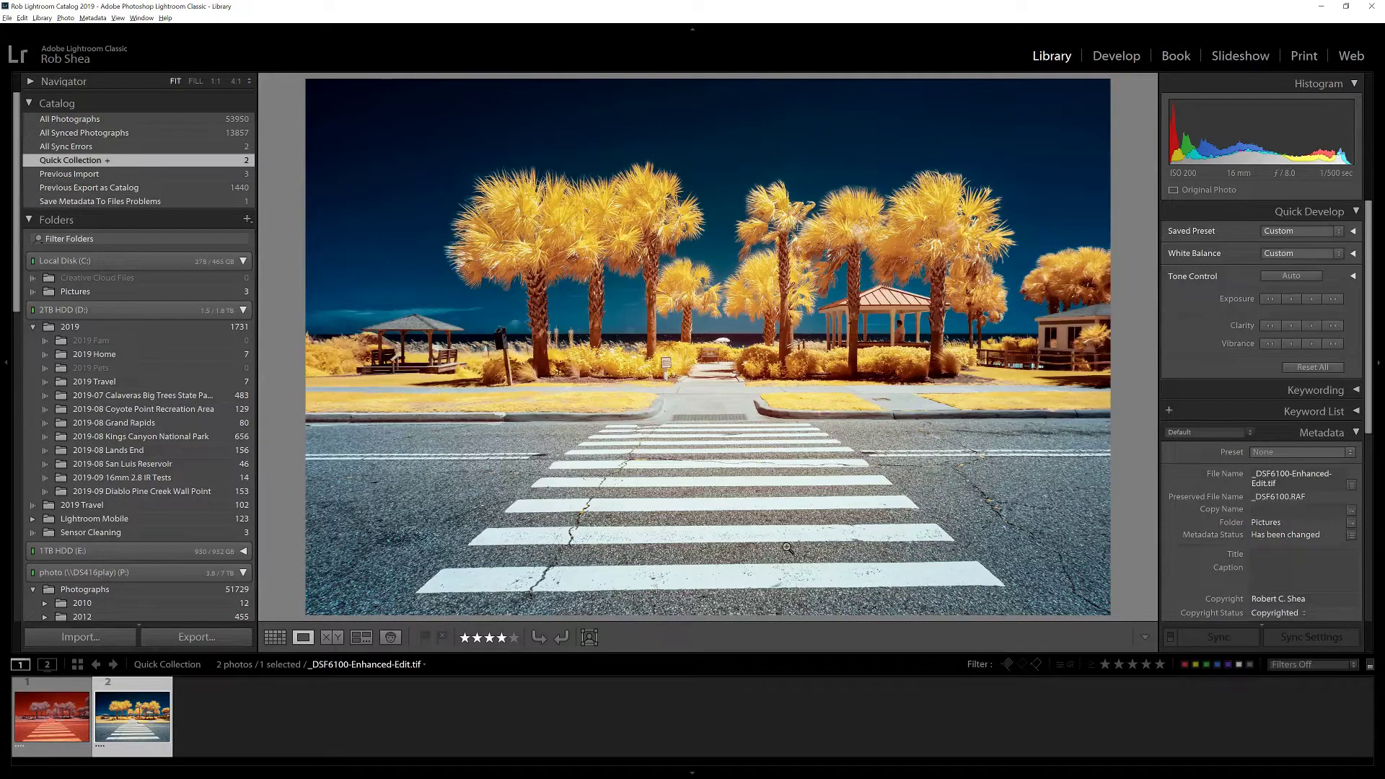
Show both photos in Grid view and select the original red infrared _DSF6100-Enhanced.dng
key(g)
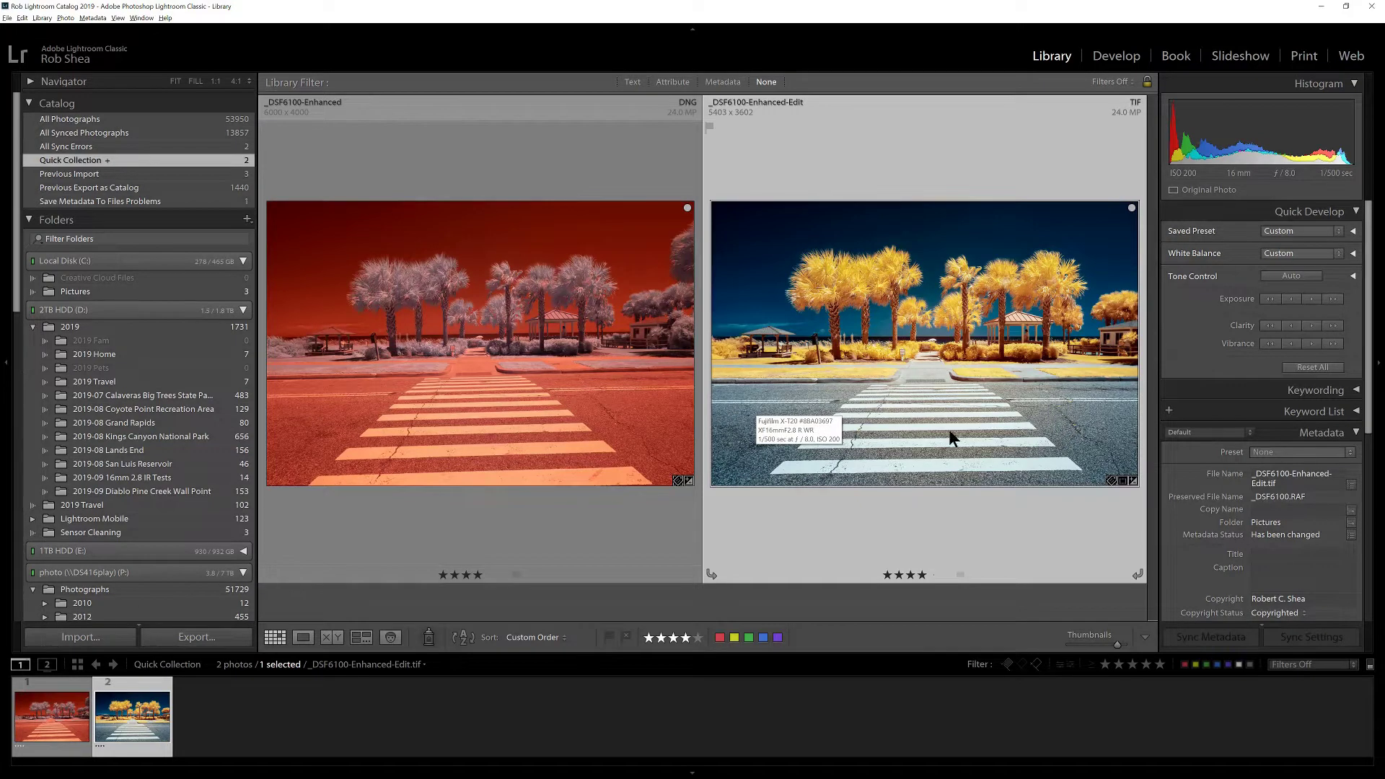
click(570, 513)
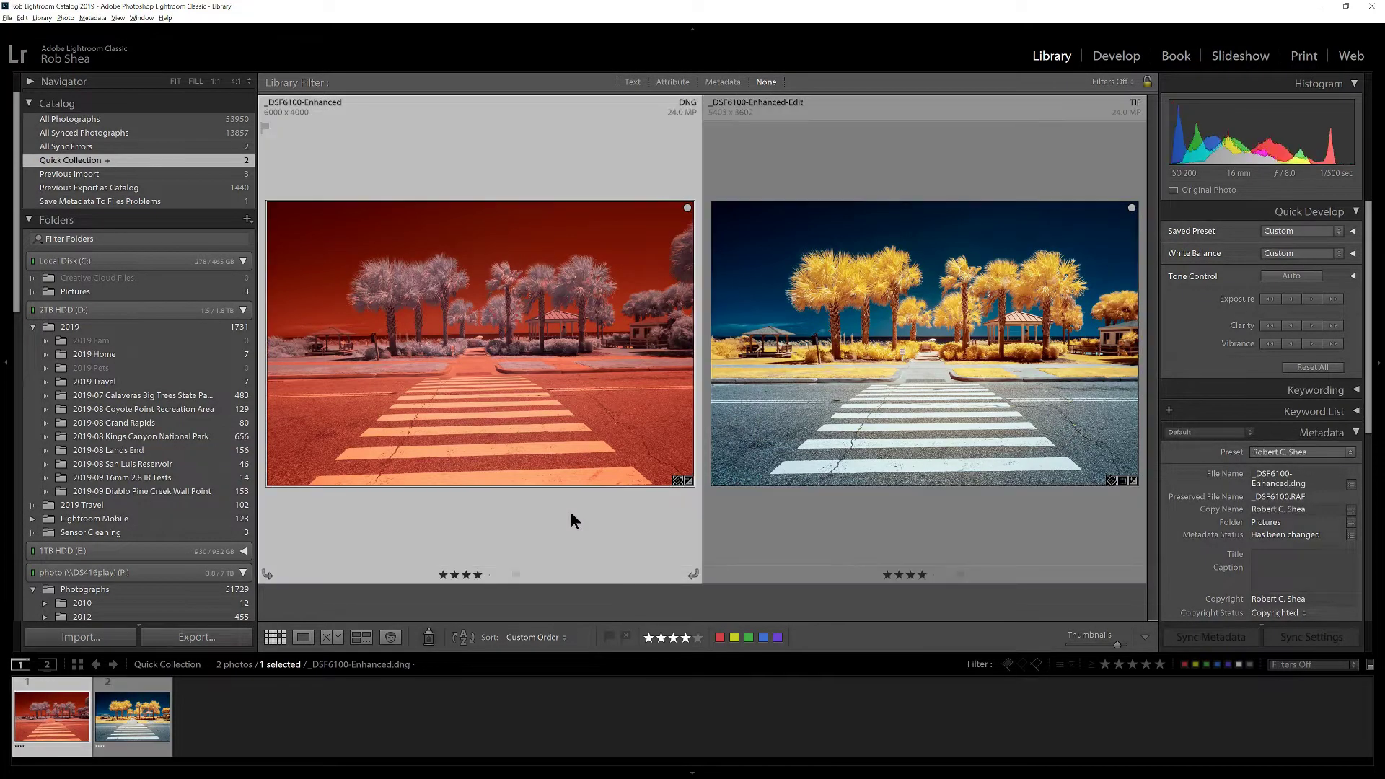
In Develop, apply the Fujifilm X-T20 IR 590nm camera profile to the original infrared photo
key(d)
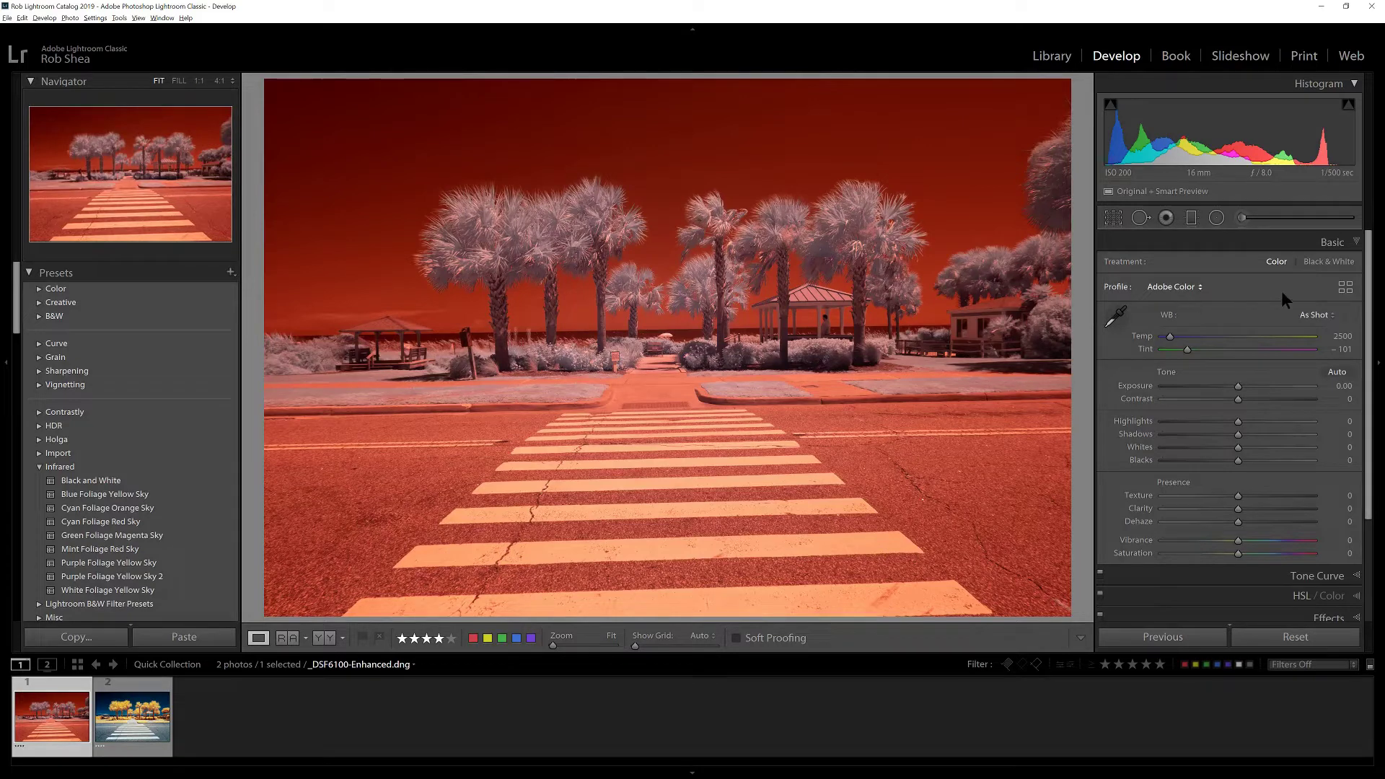
click(1345, 288)
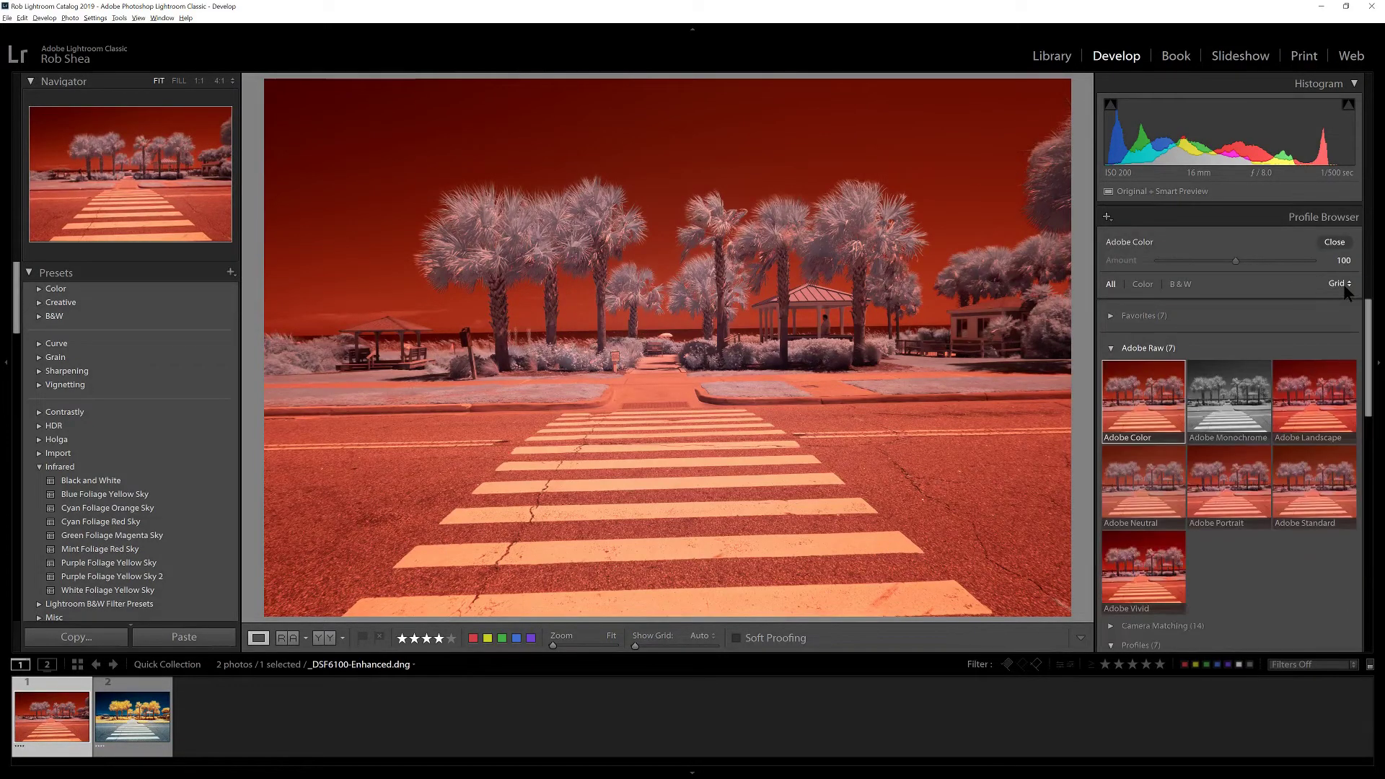
click(1136, 349)
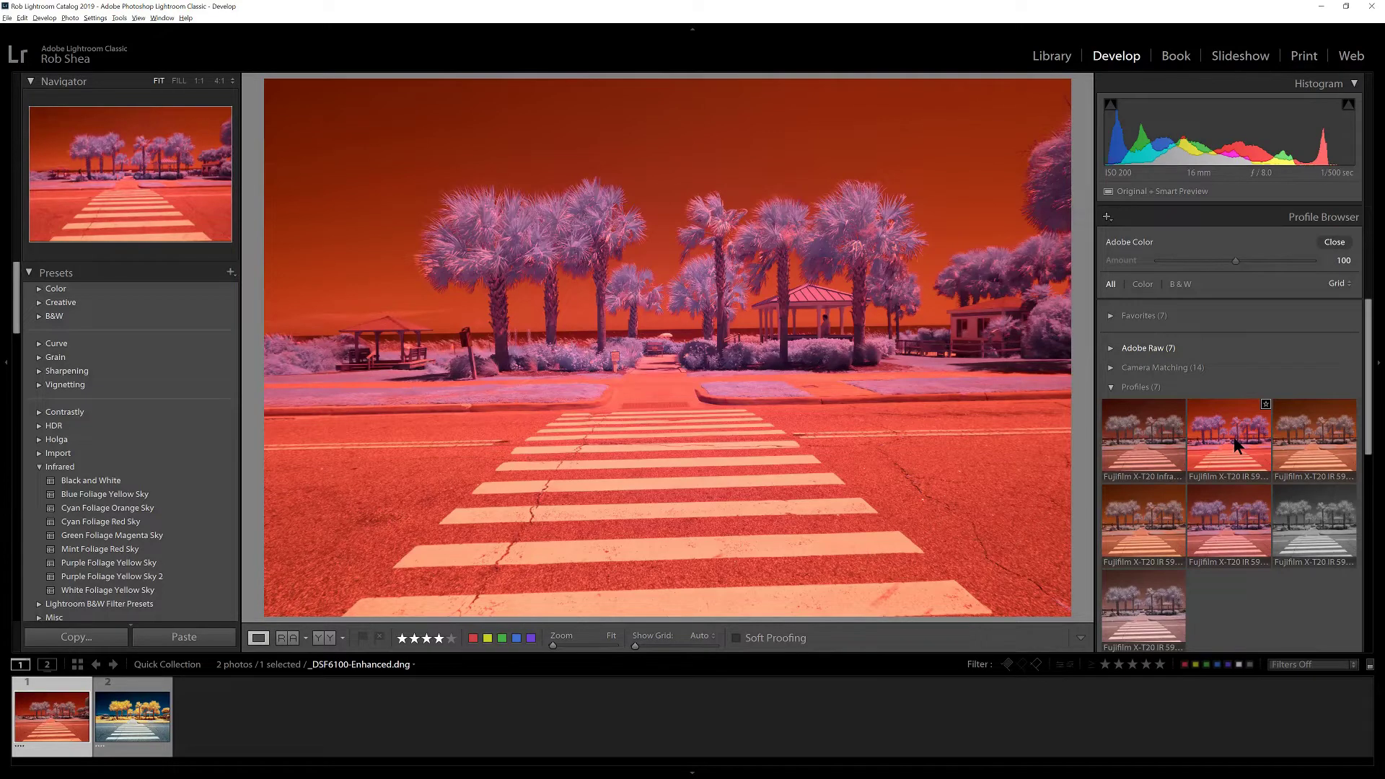
click(1236, 444)
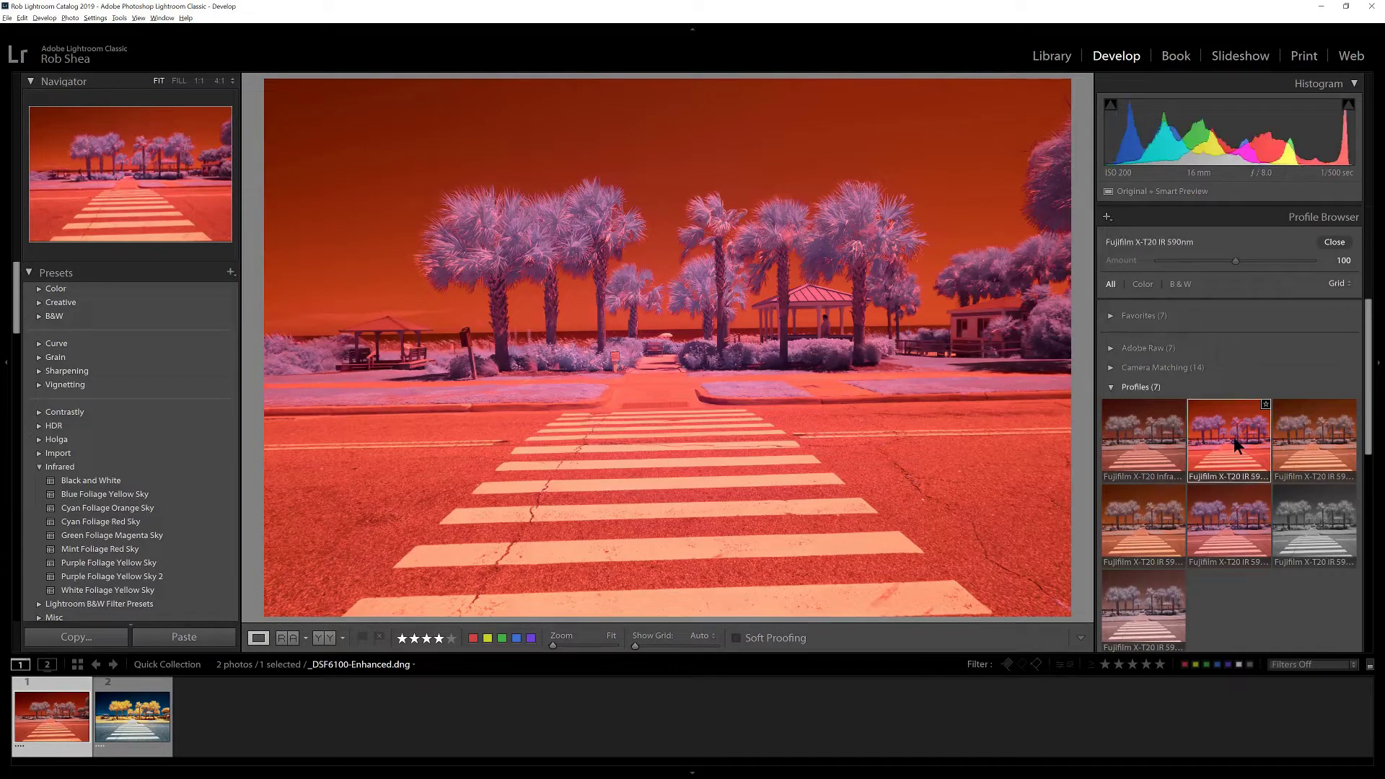
click(1338, 245)
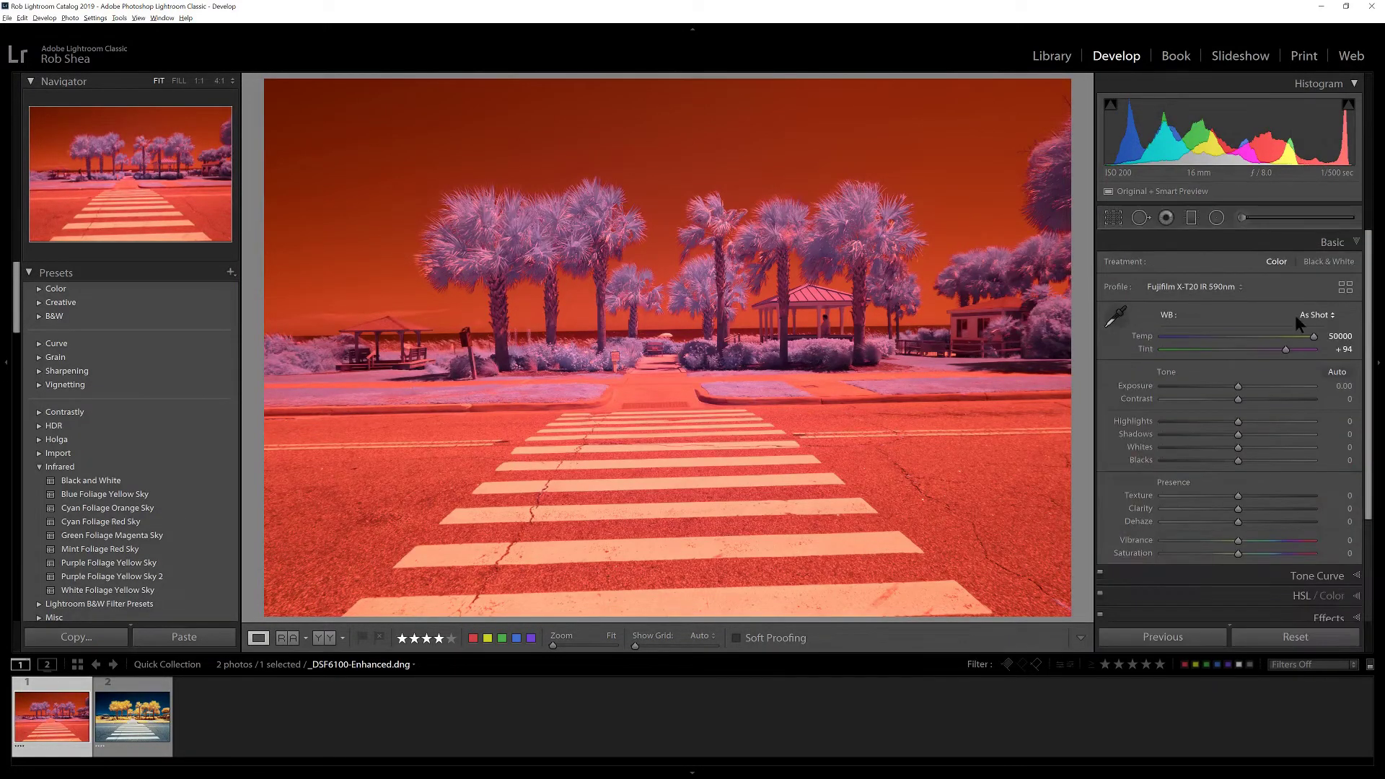
Set white balance from the road (Temp 4950, Tint -80), then edit the photo in Photoshop
click(1121, 316)
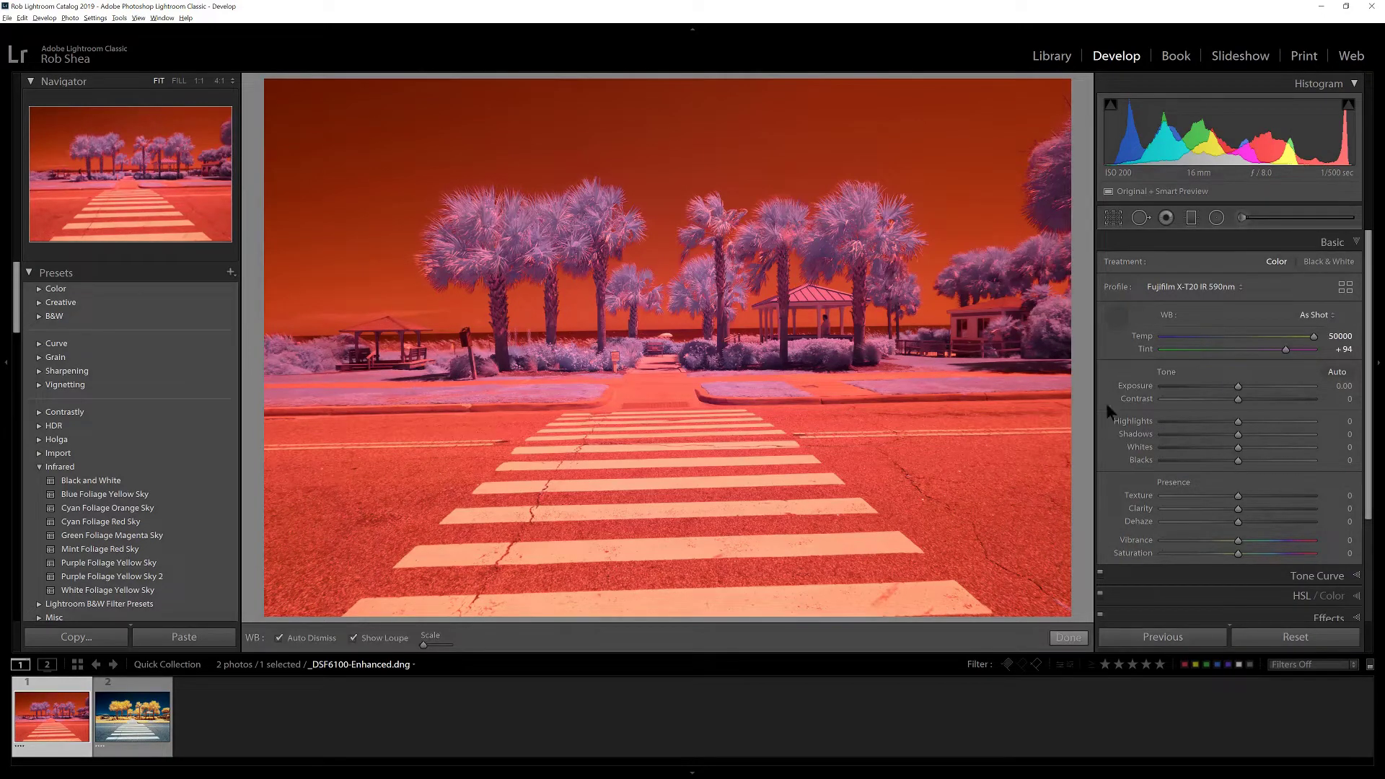
click(843, 505)
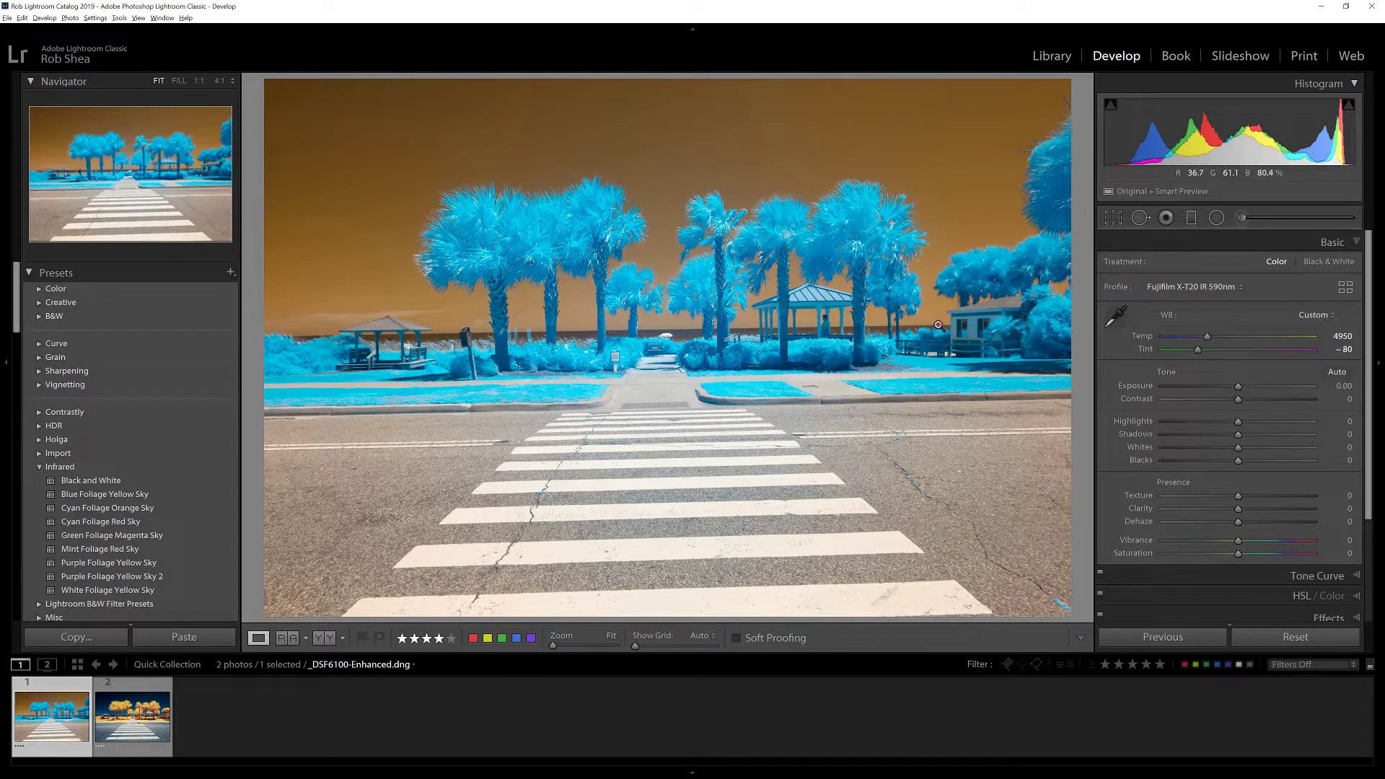
right_click(709, 295)
mouse_move(807, 371)
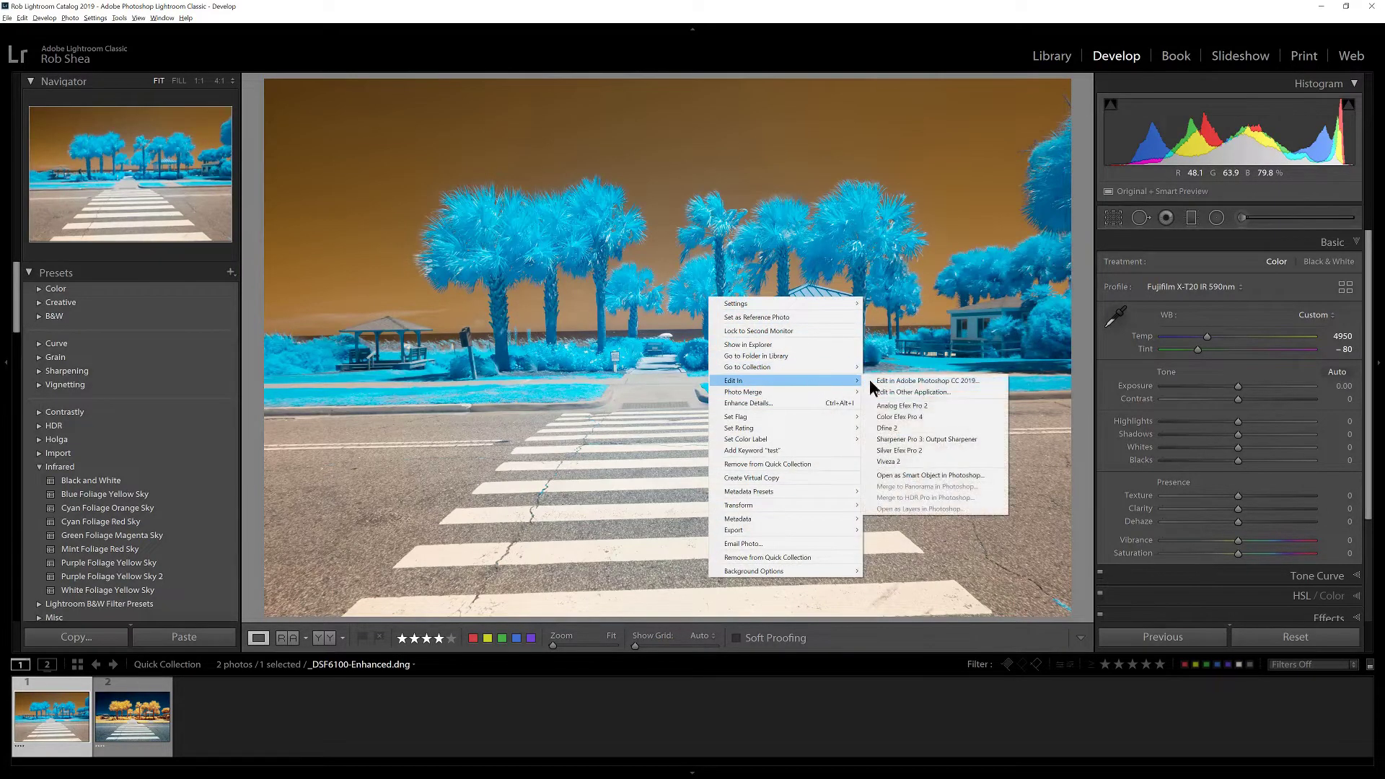
click(888, 380)
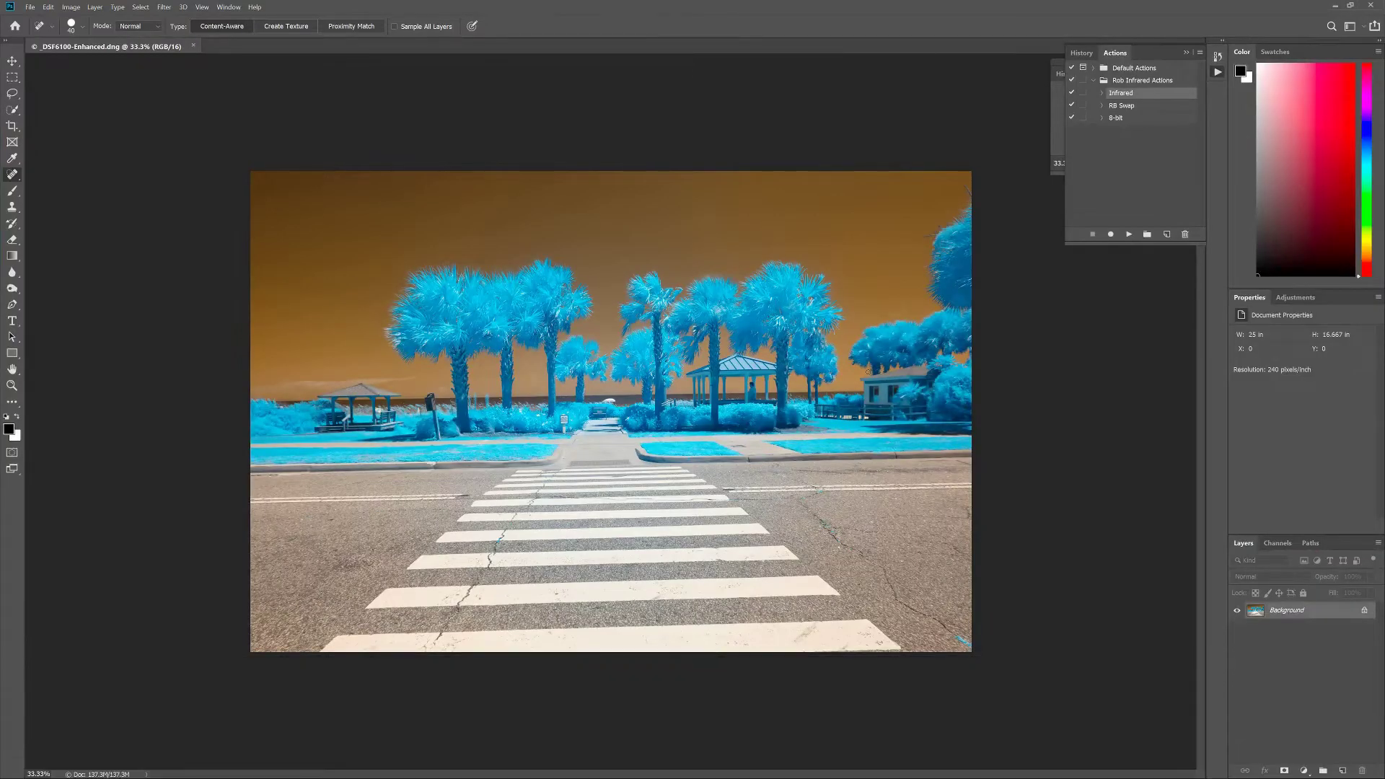
Fit the image, run the Infrared action, and hide its Channel Mixer, Levels and Hue/Saturation layers
key(ctrl+0)
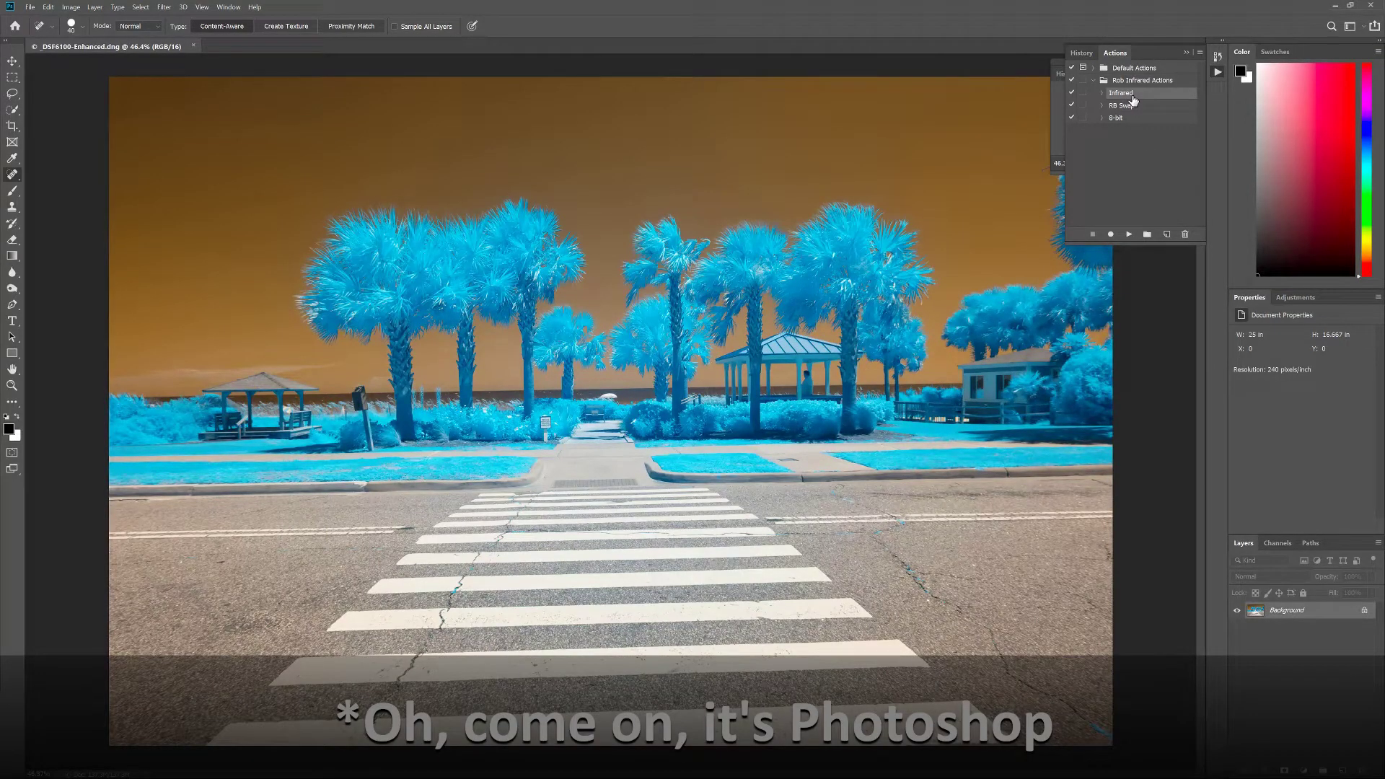
click(1130, 234)
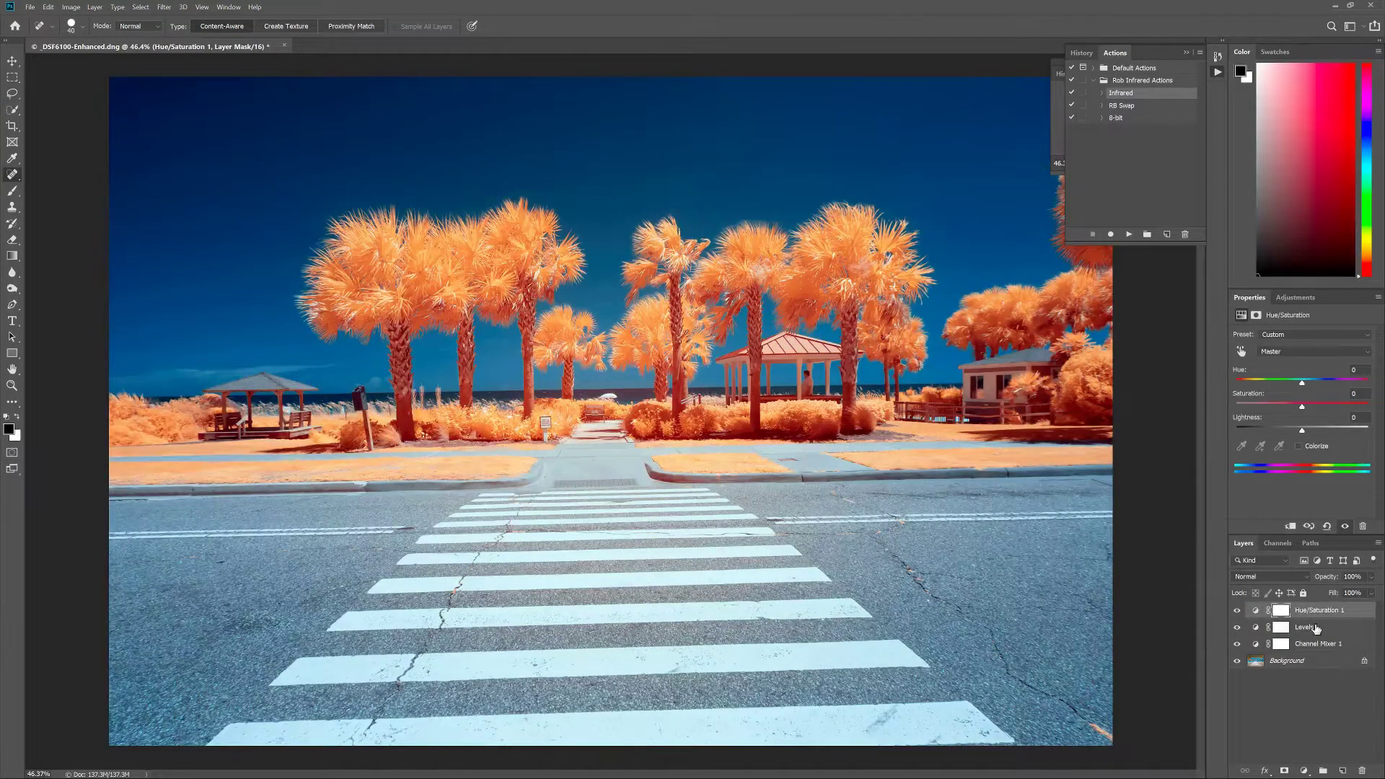
drag(1237, 610, 1237, 644)
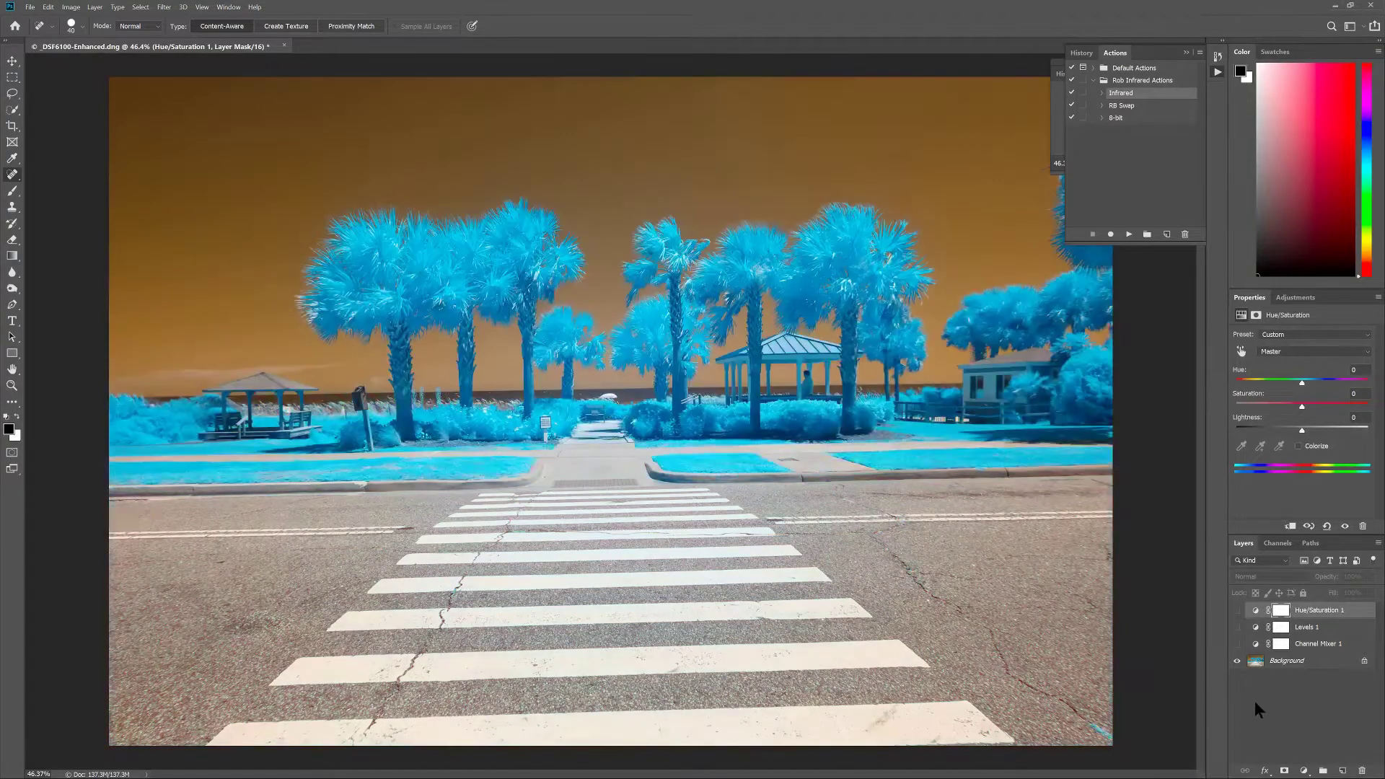
Re-enable Channel Mixer 1, checking its Blue and Red output mixes, then turn Levels 1 back on
click(1237, 644)
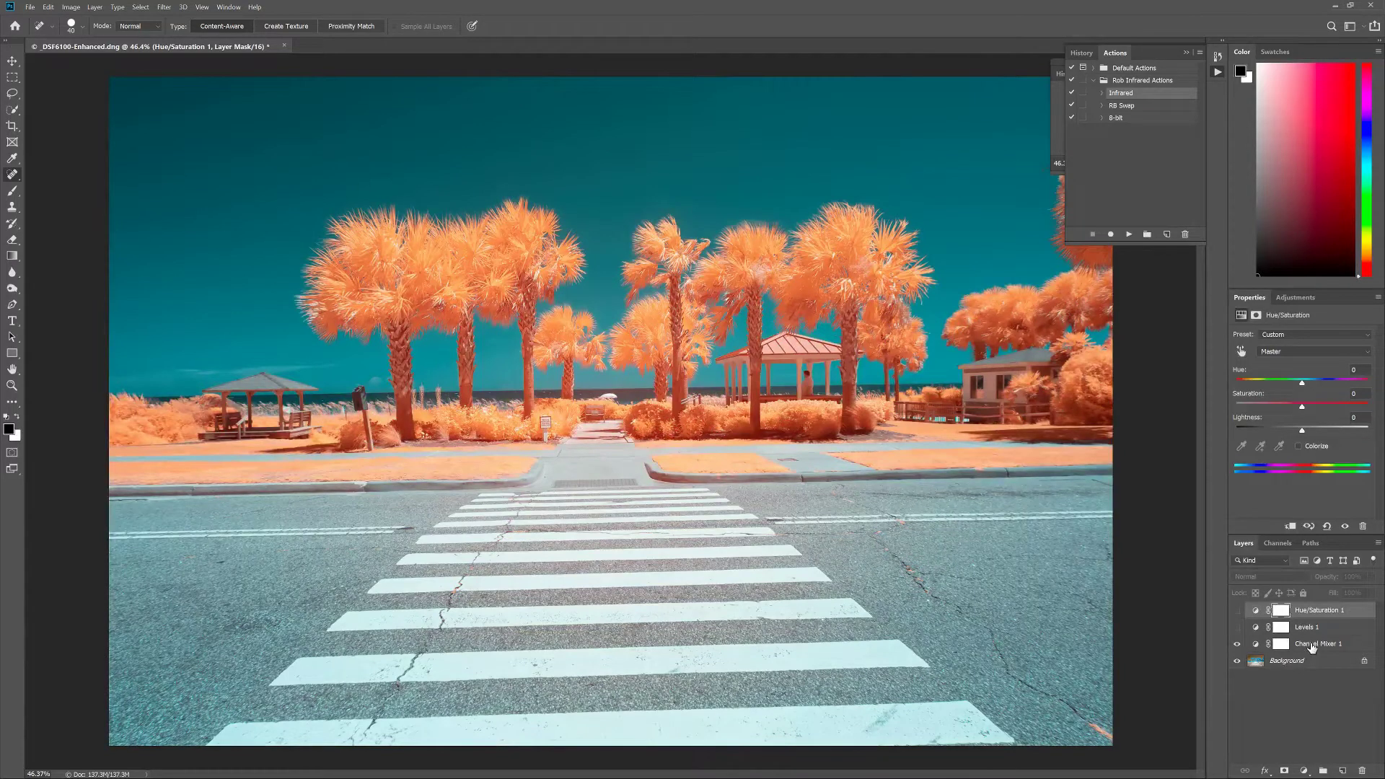
click(1311, 645)
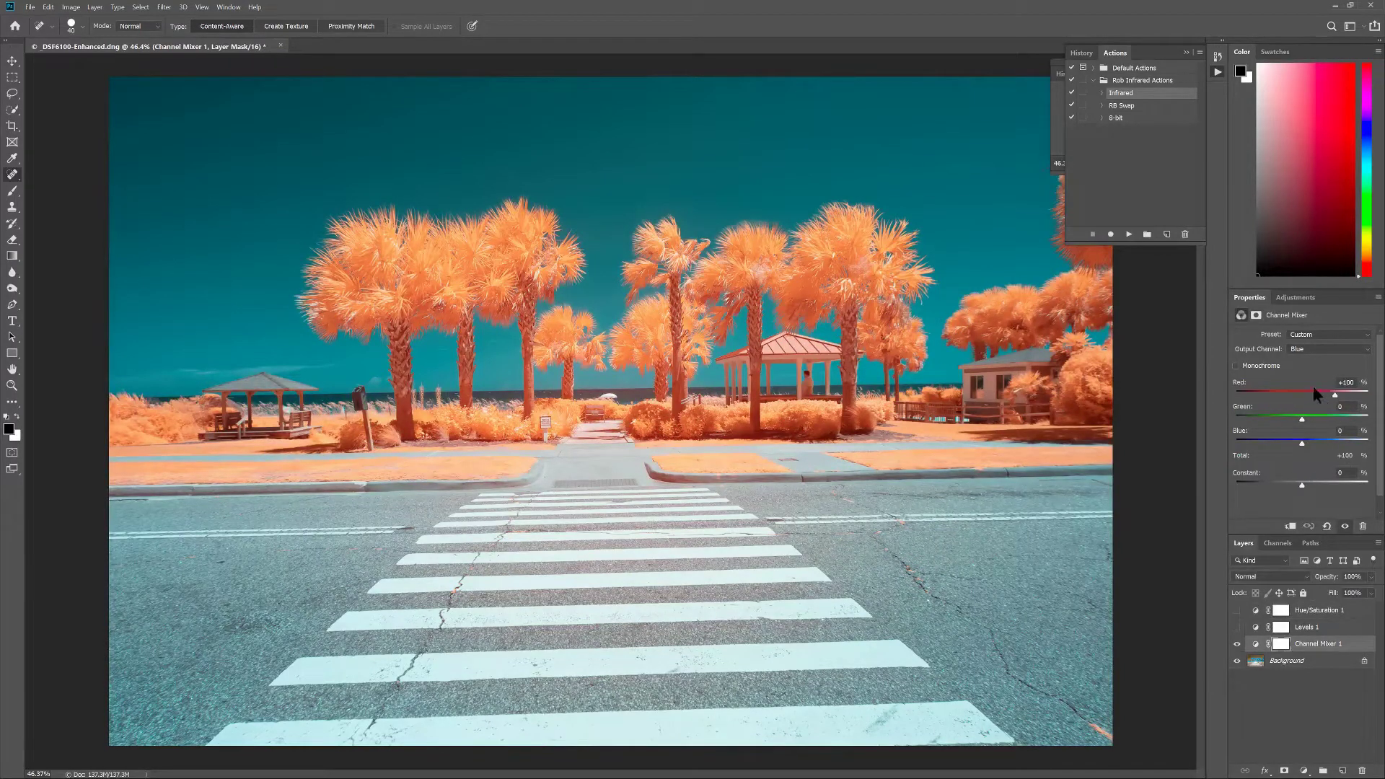
click(1309, 348)
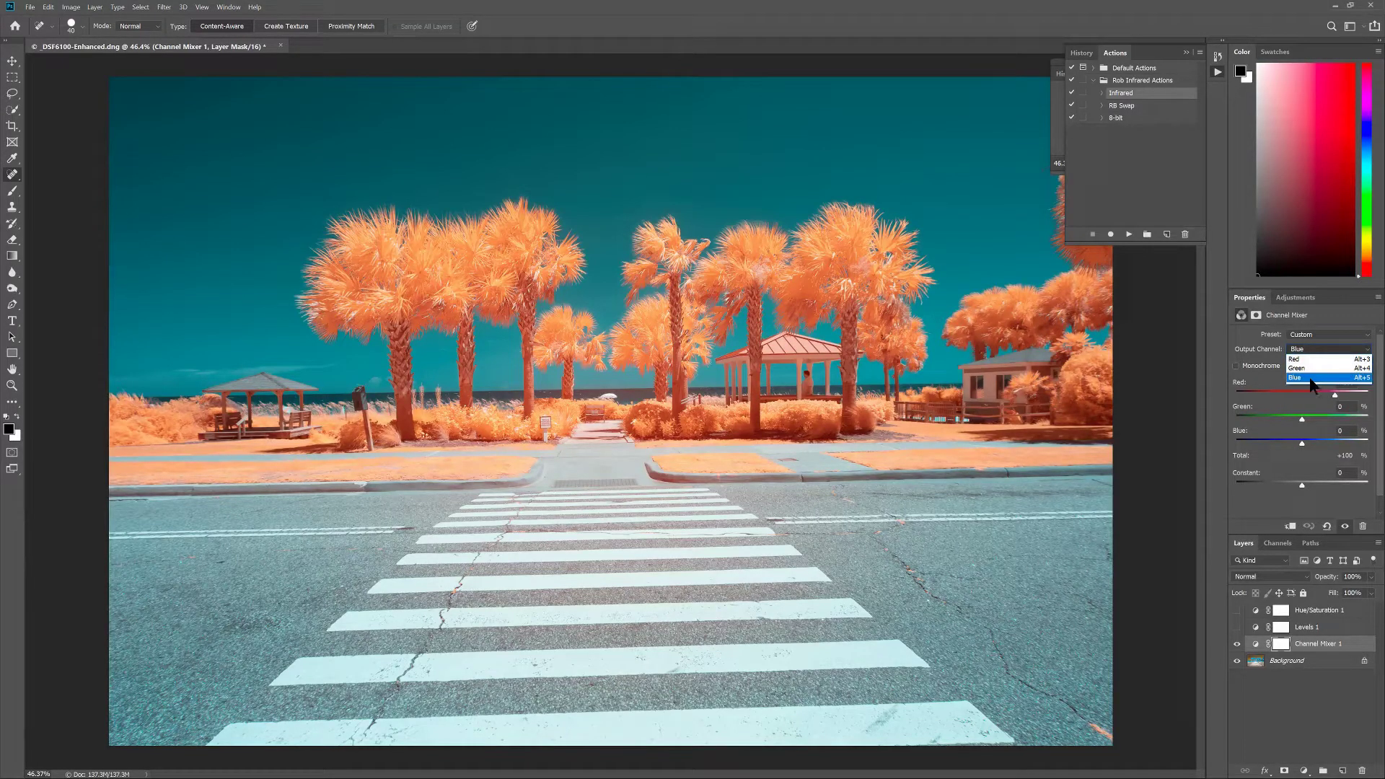
click(1310, 376)
click(1319, 349)
click(1303, 358)
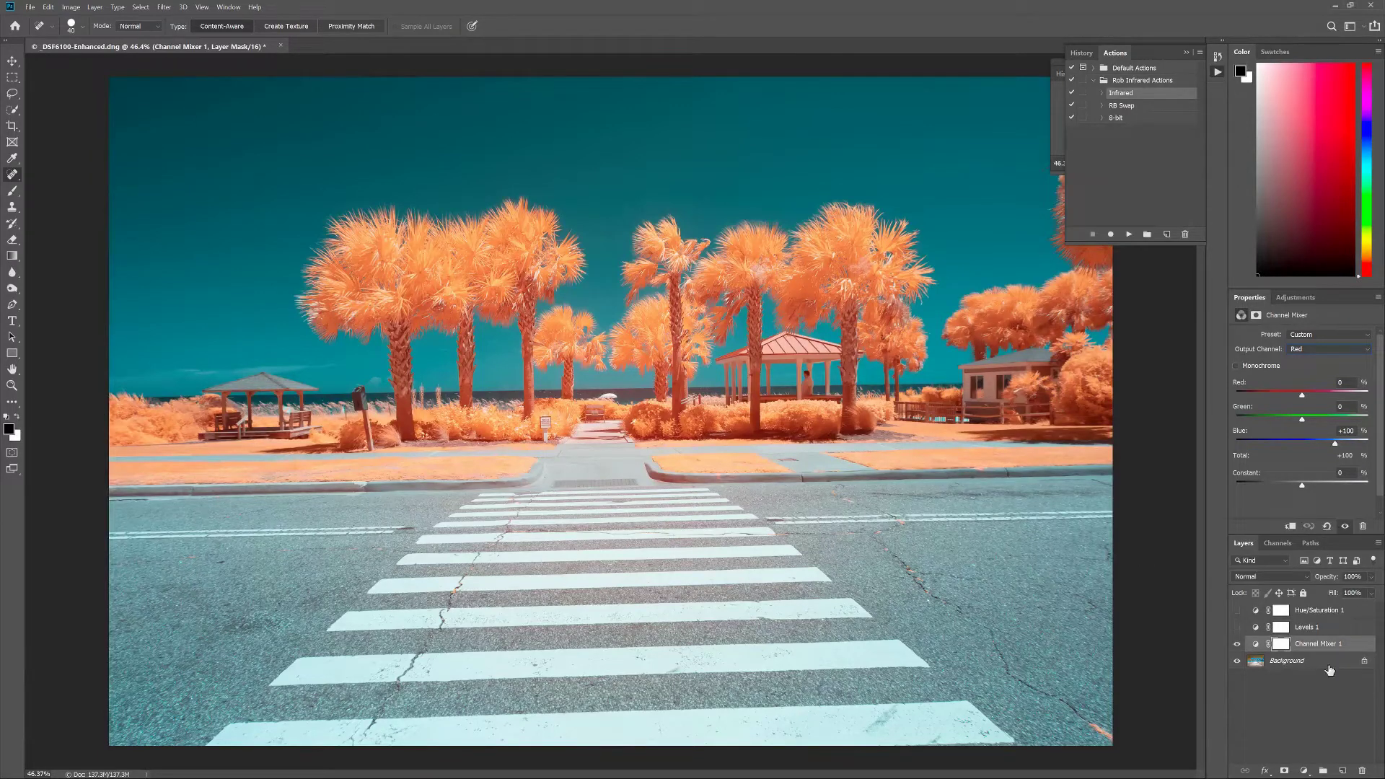
click(1317, 629)
click(1238, 628)
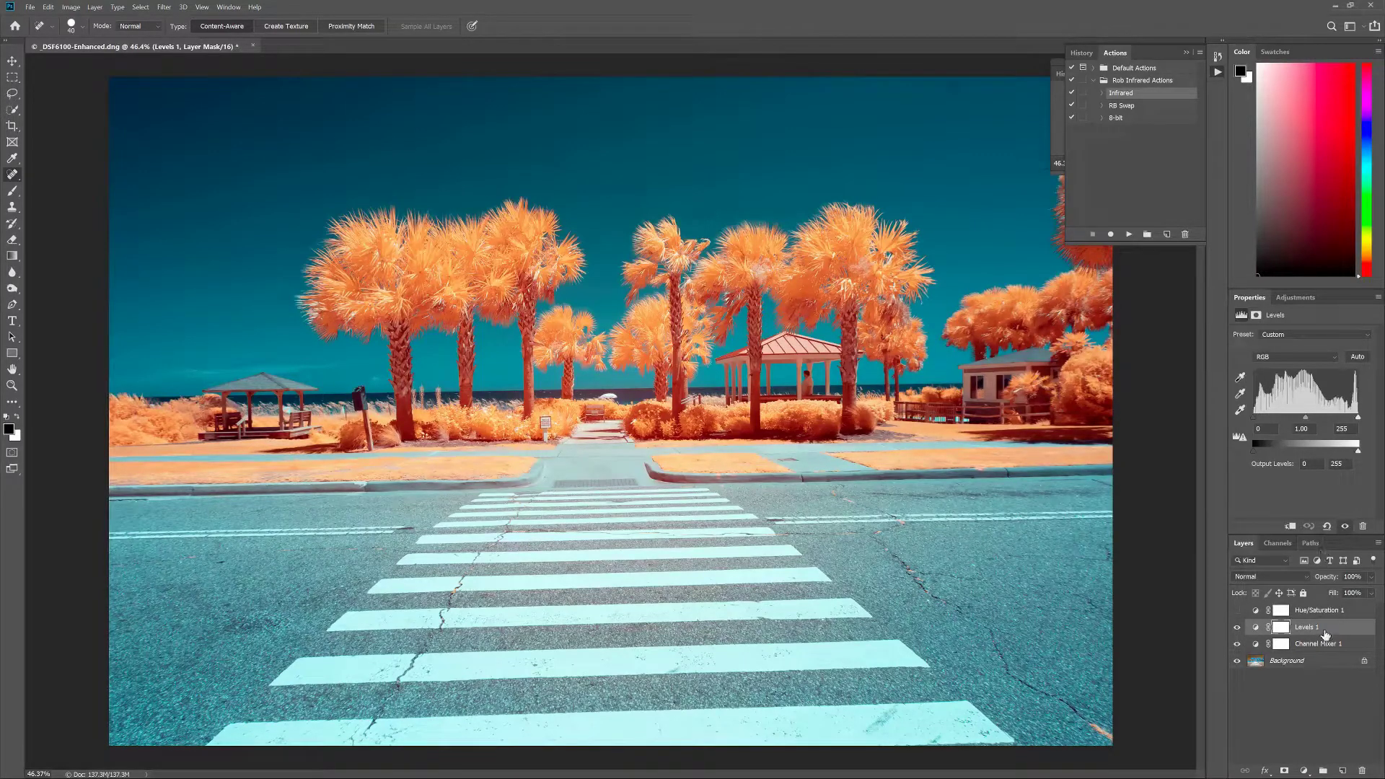
Turn on Hue/Saturation 1 and shift the sky's Cyans hue to about +34 for deep blue
click(1310, 613)
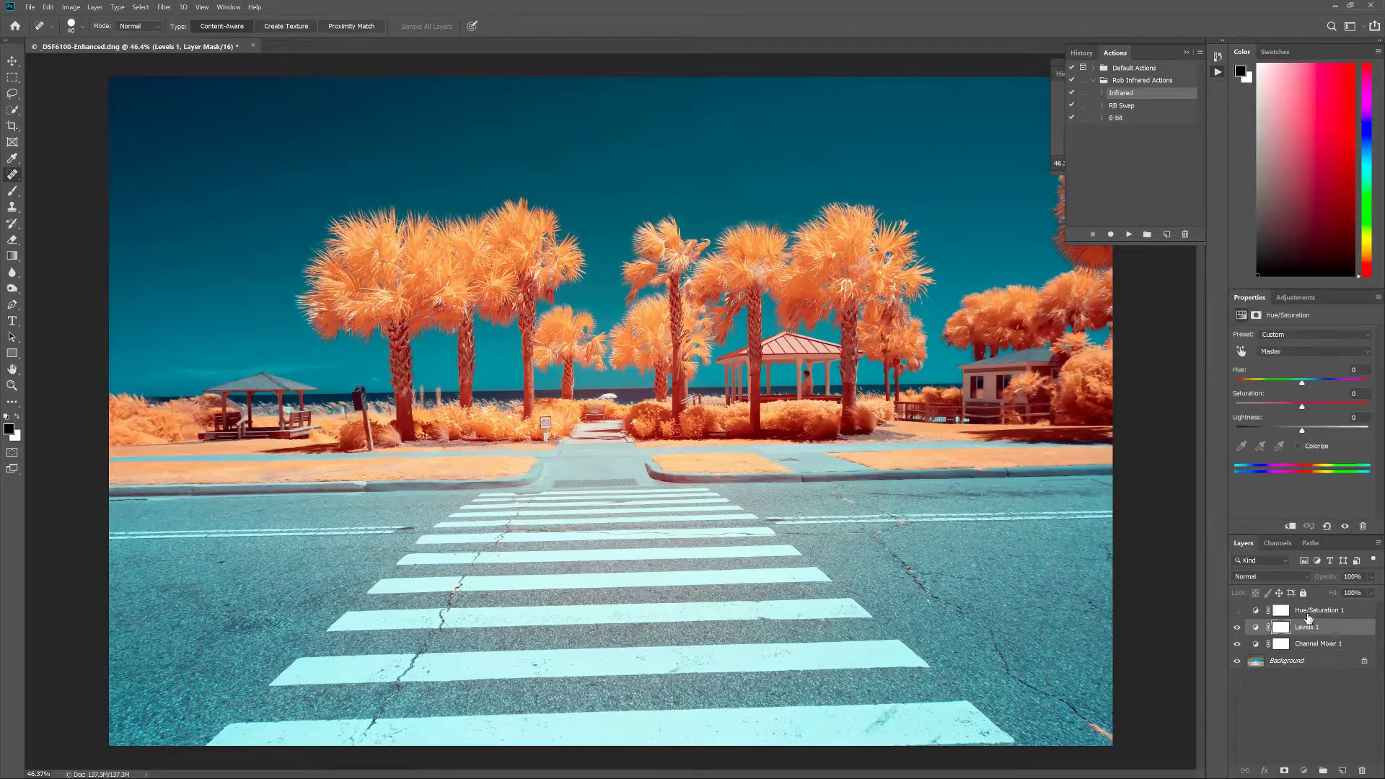
click(1237, 612)
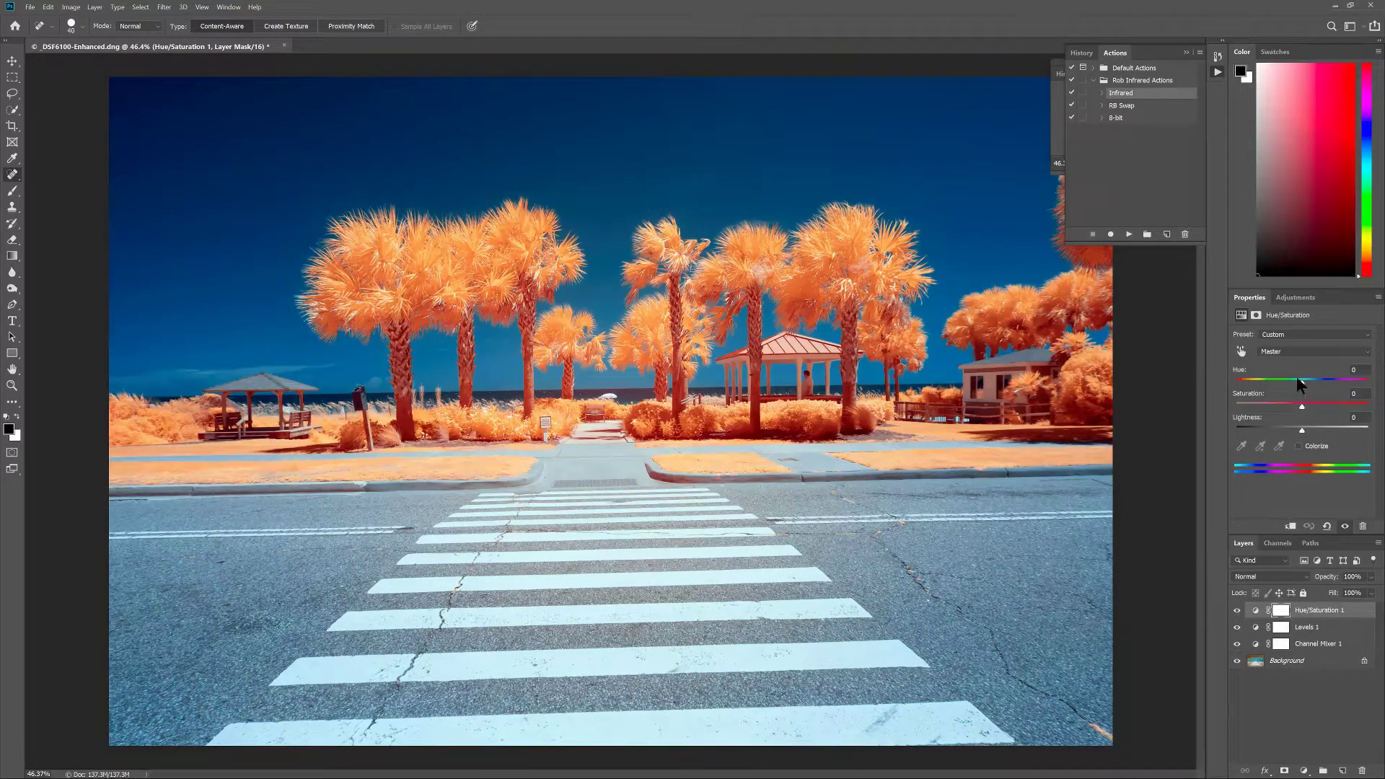
click(1241, 352)
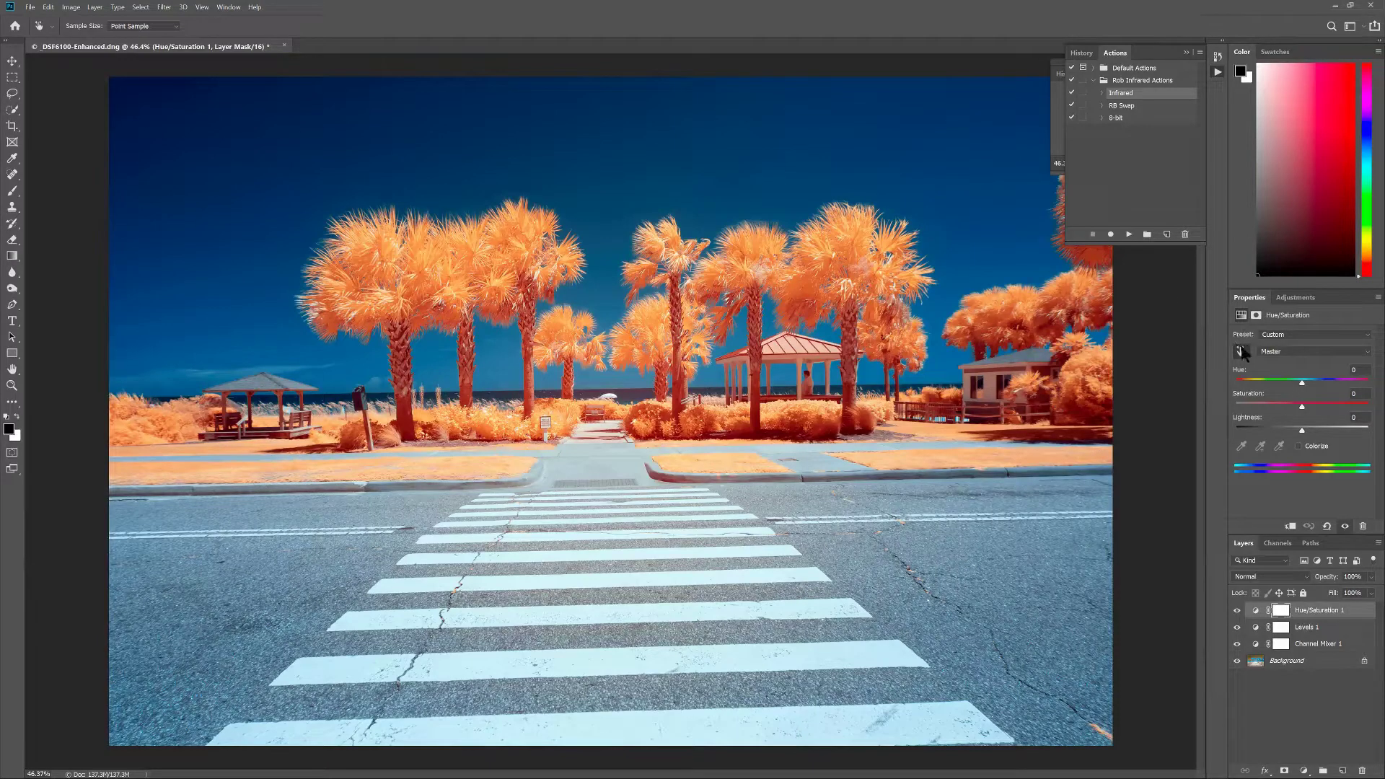
drag(966, 258, 994, 306)
click(1311, 352)
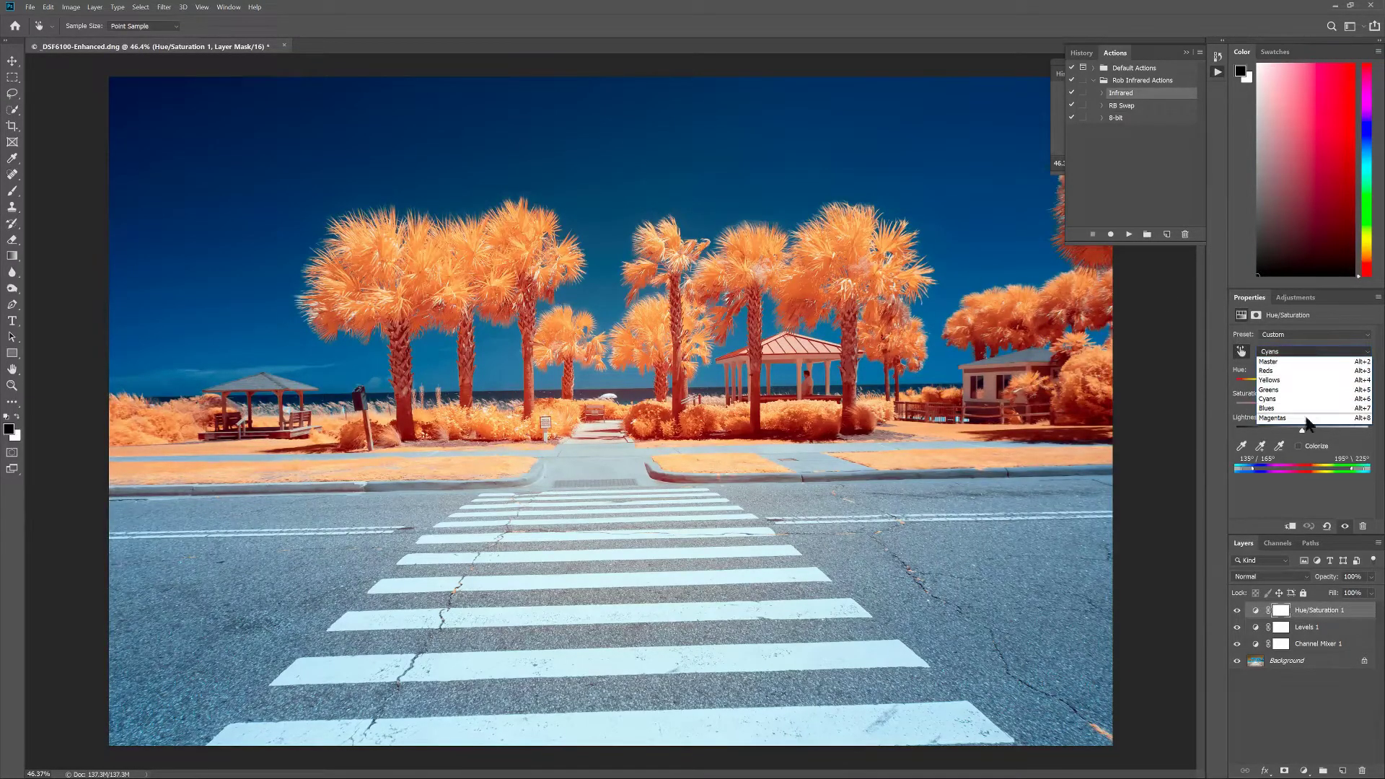
click(1364, 353)
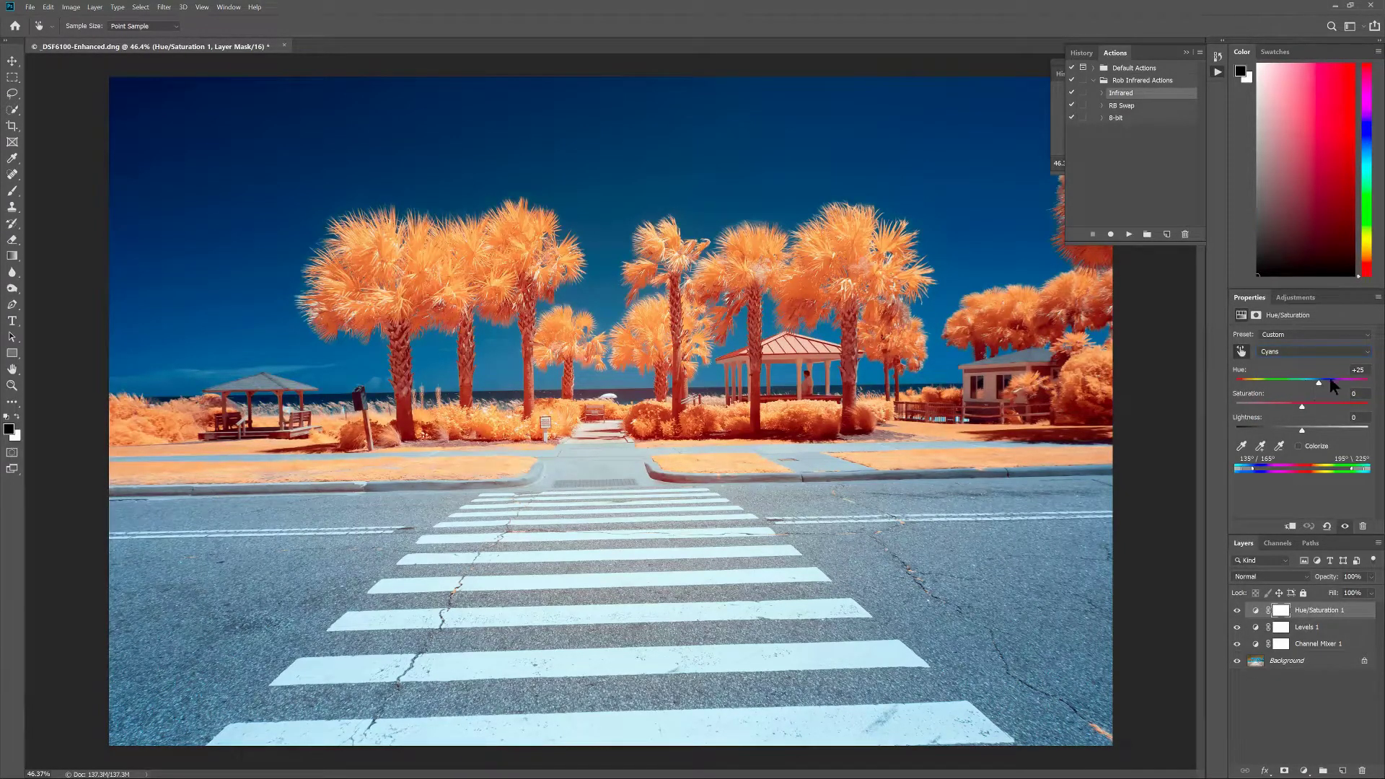
mouse_move(1319, 382)
mouse_down()
mouse_move(1305, 389)
mouse_move(1326, 381)
mouse_up()
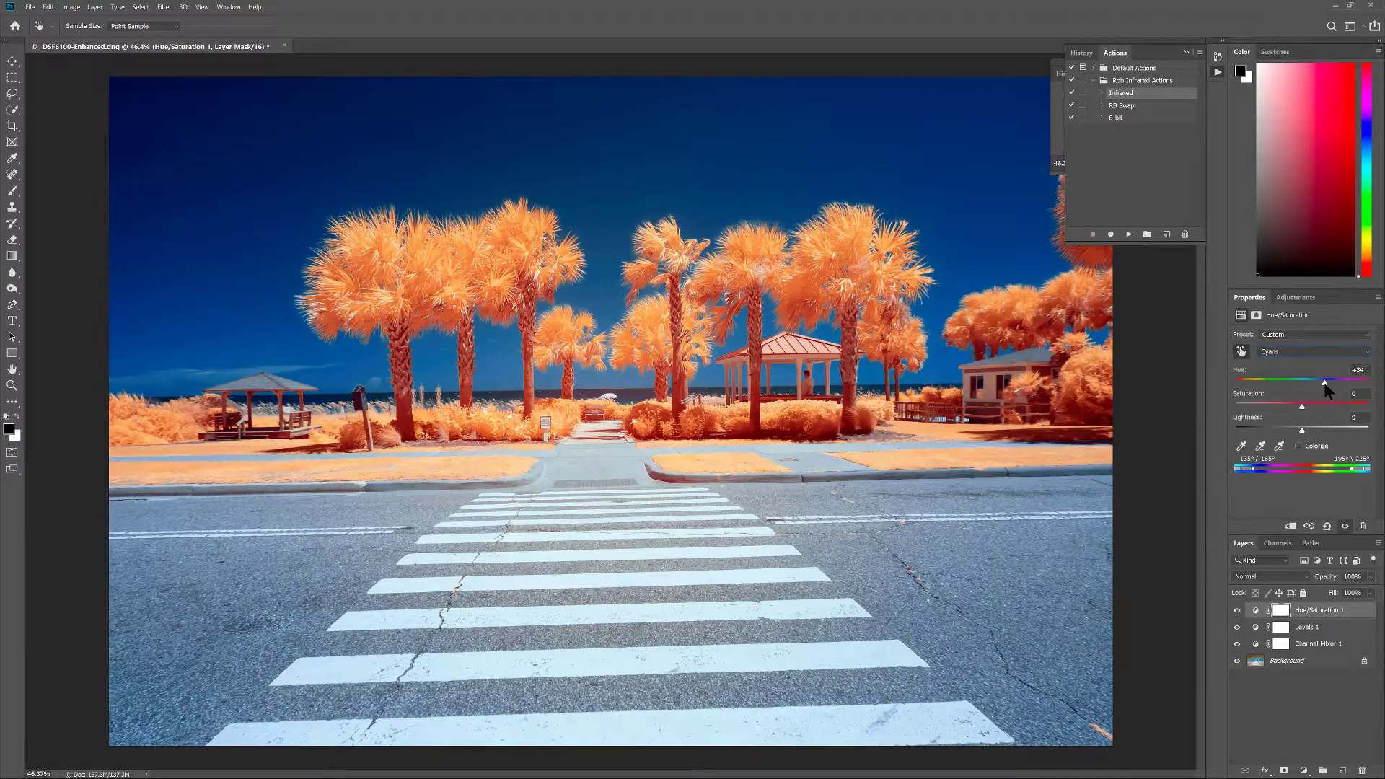
Set the Blues hue in Hue/Saturation 1 to +5
click(1299, 351)
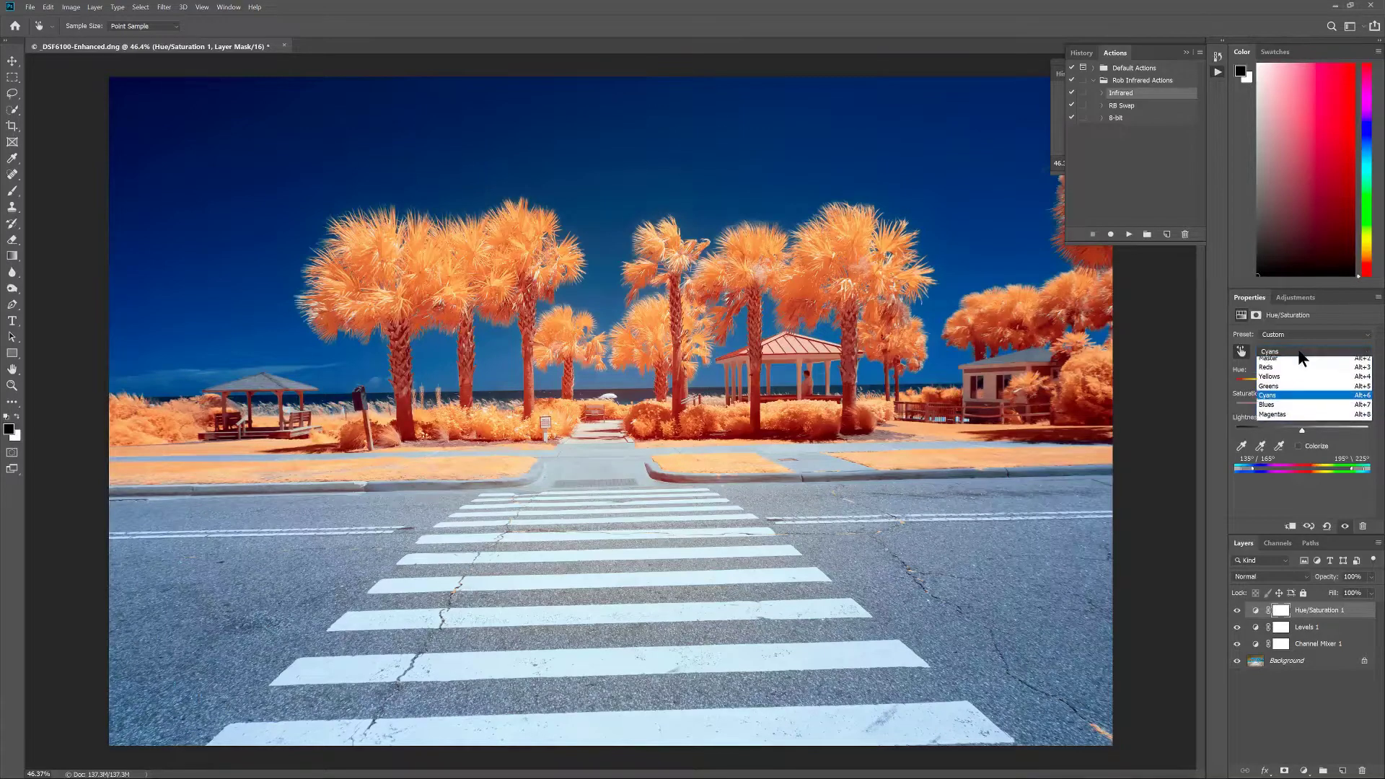
click(1280, 404)
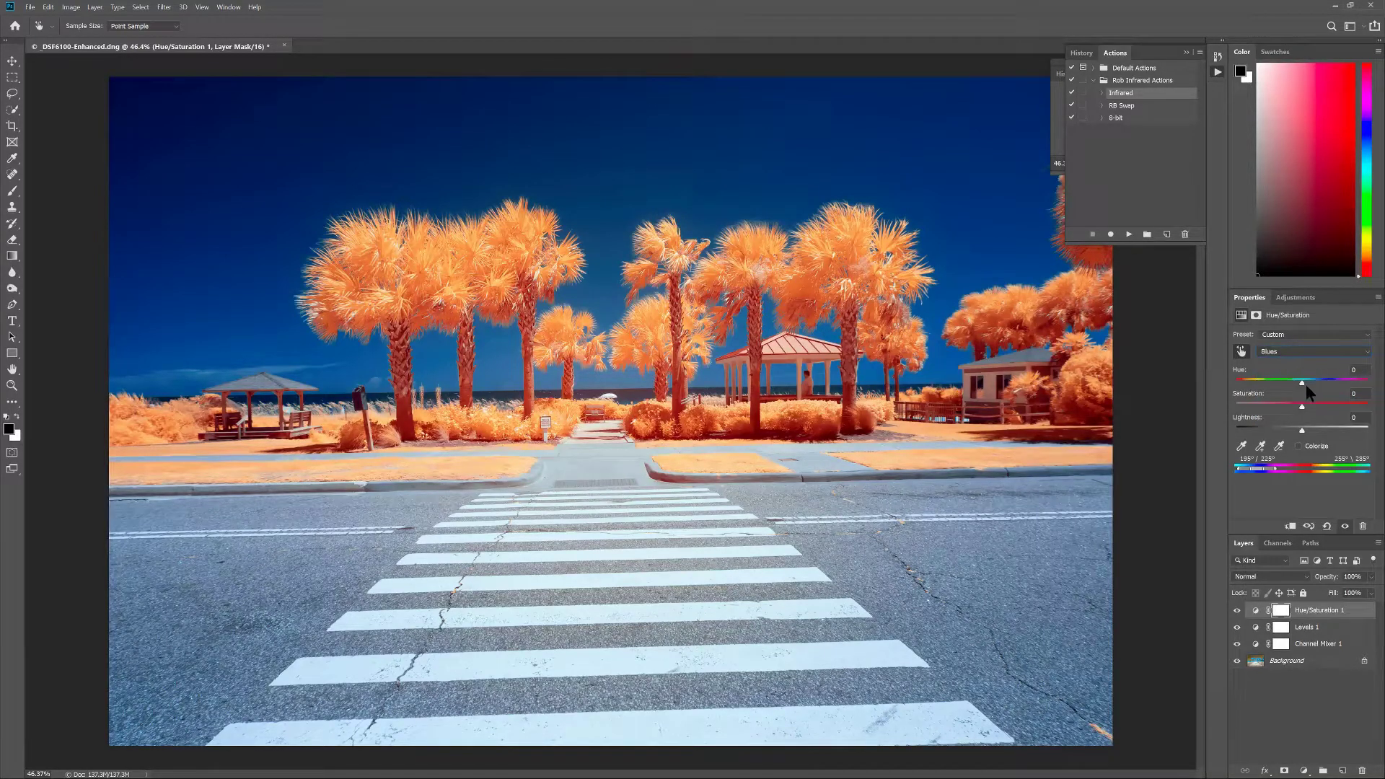
mouse_move(1296, 383)
mouse_down()
mouse_move(1270, 386)
mouse_move(1319, 392)
mouse_up()
Set the Yellows hue to +25, turning the orange palms golden yellow
click(877, 278)
mouse_move(1302, 383)
mouse_down()
mouse_move(1371, 383)
mouse_move(1232, 383)
mouse_move(1319, 384)
mouse_up()
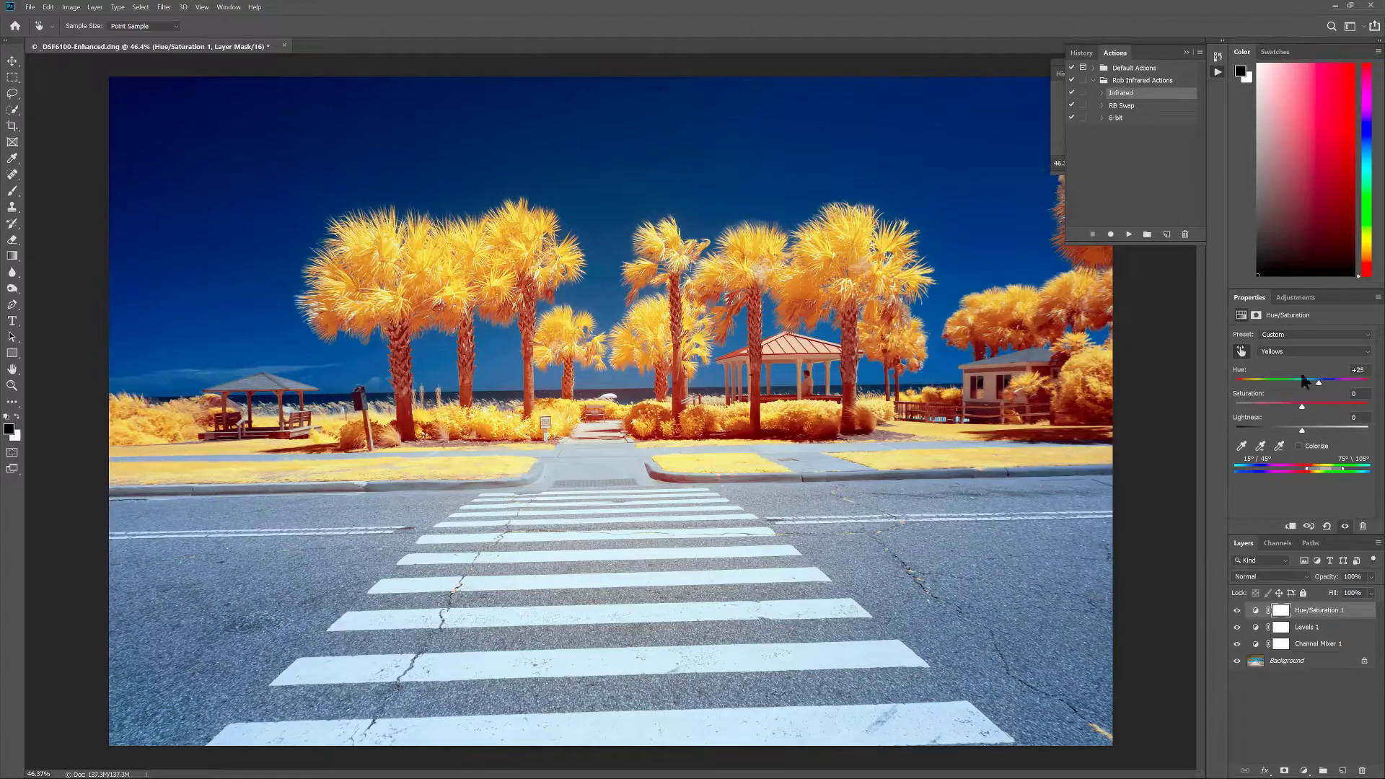
Adjust the Reds hue in Hue/Saturation 1, settling at +4 for orange-gold foliage
click(1284, 348)
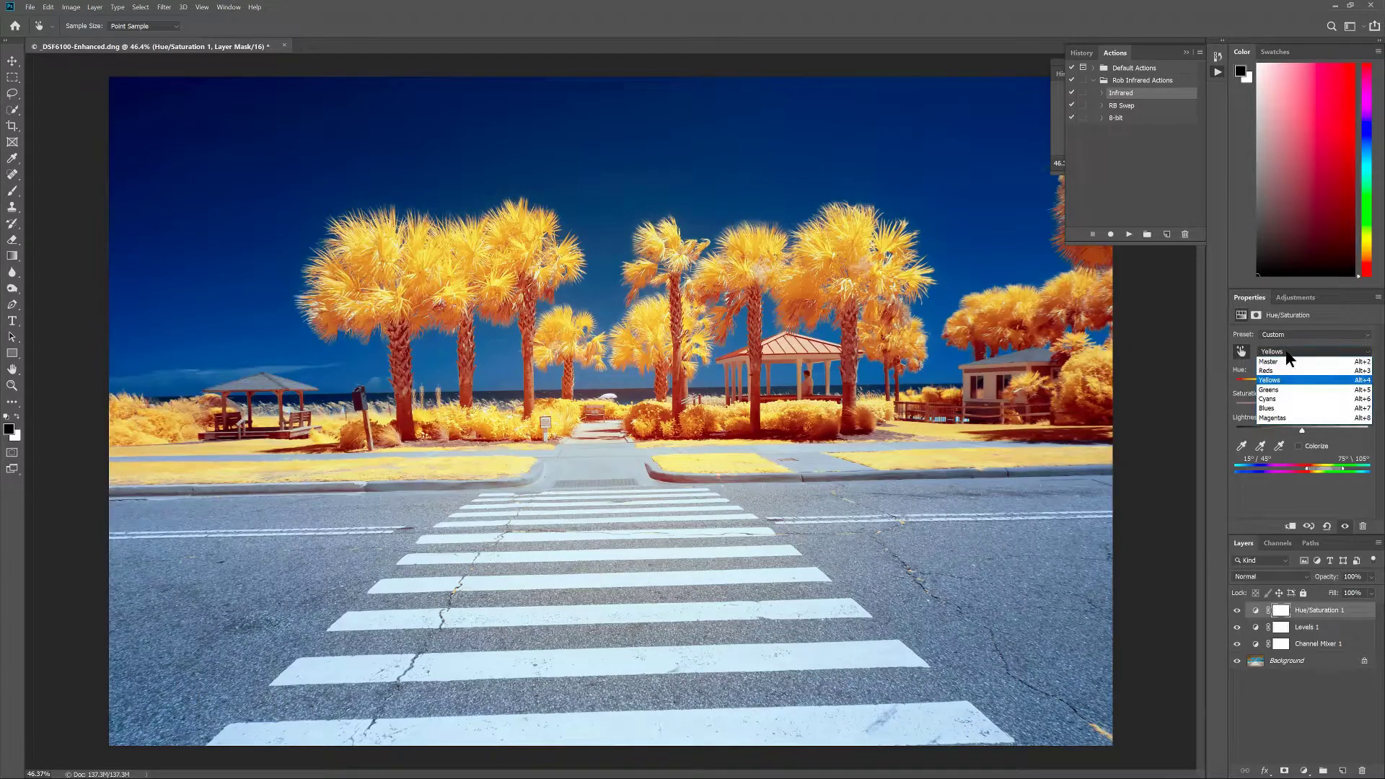
click(1283, 371)
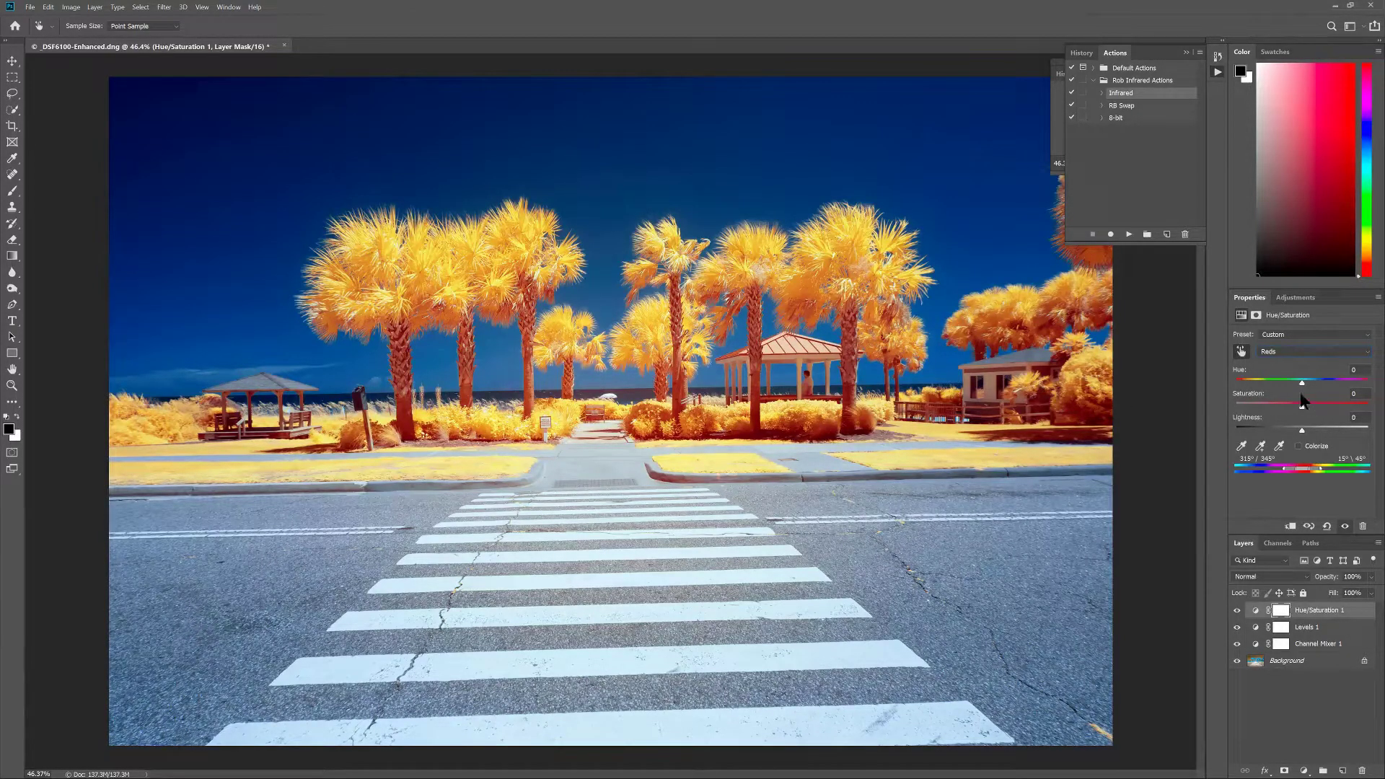
mouse_move(1302, 381)
mouse_down()
mouse_move(1315, 381)
mouse_move(1253, 384)
mouse_move(1305, 384)
mouse_up()
drag(1305, 384, 1332, 384)
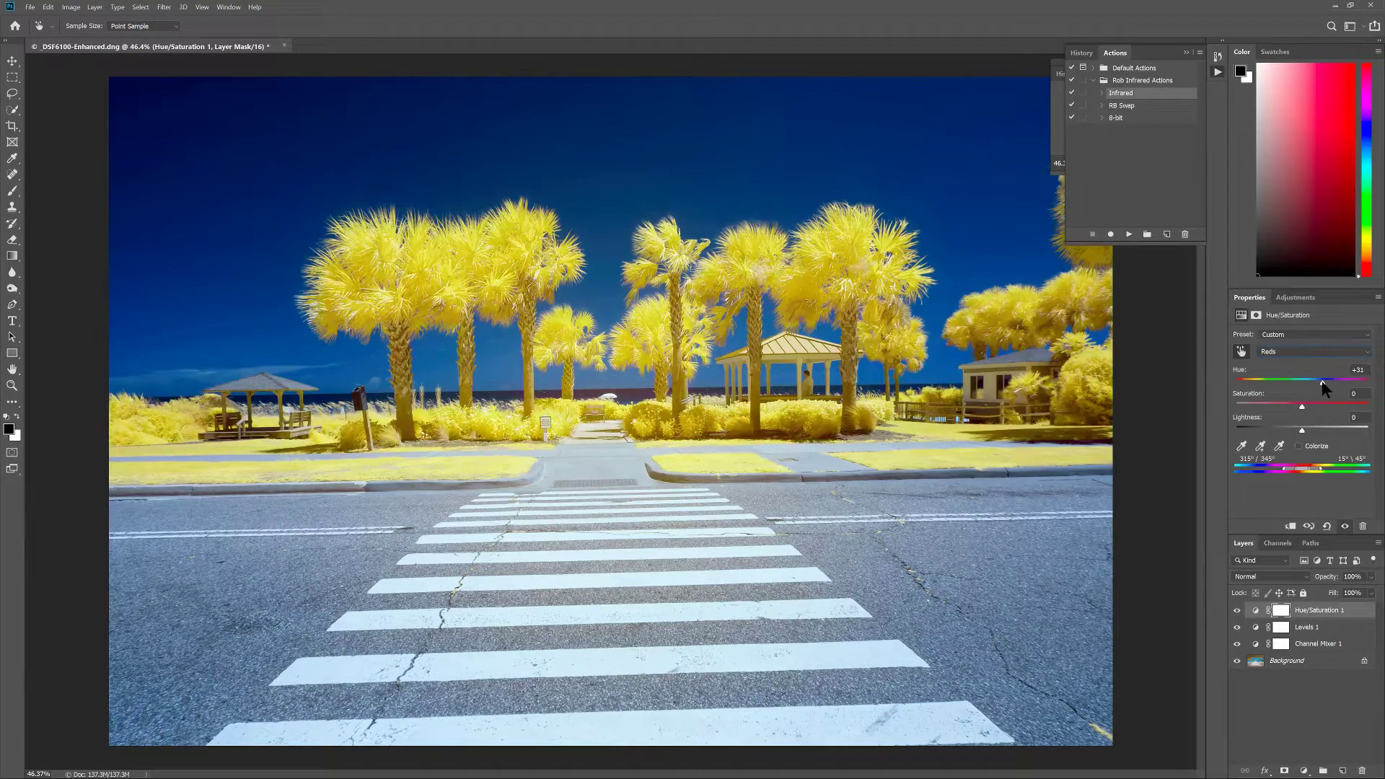
mouse_move(1331, 383)
mouse_down()
mouse_move(1292, 385)
mouse_move(1304, 383)
mouse_up()
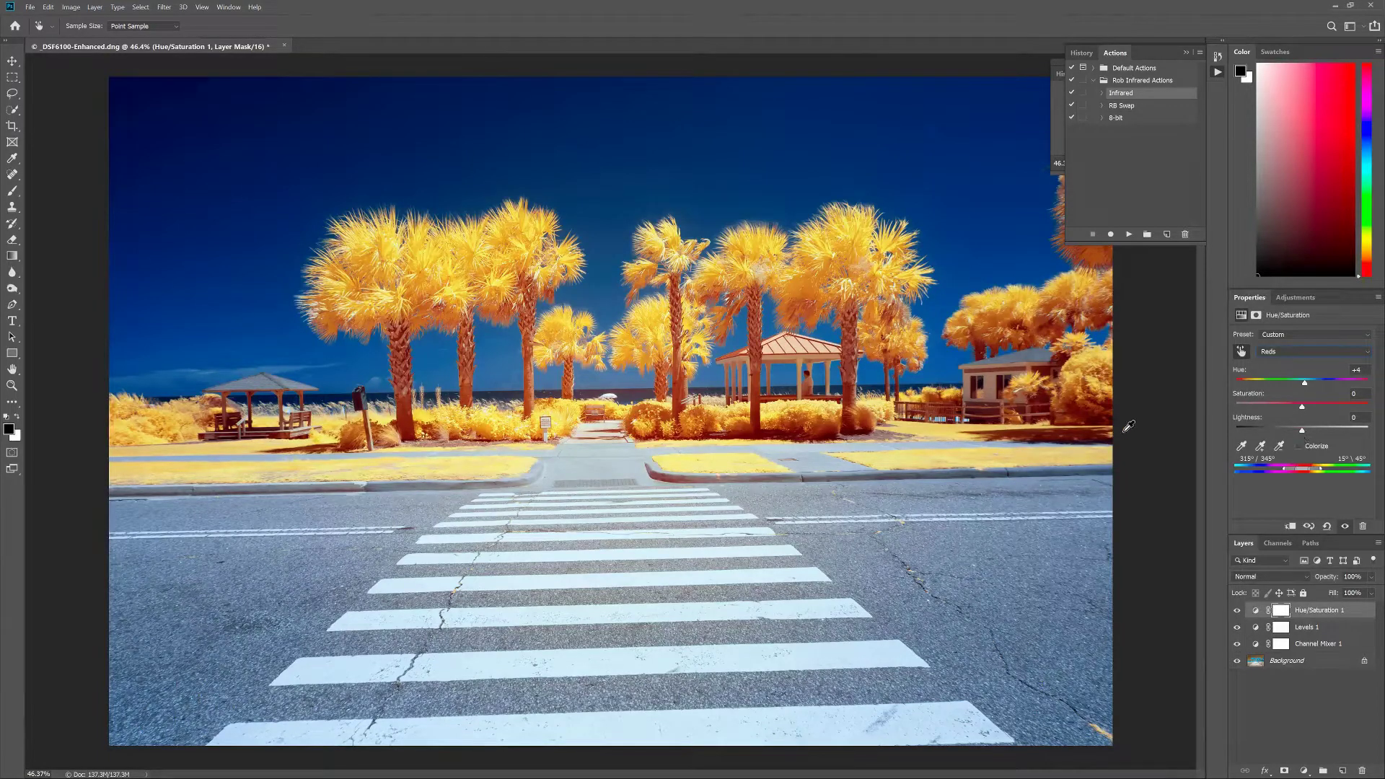
Flatten all layers into a single Background layer
key(j)
right_click(1287, 661)
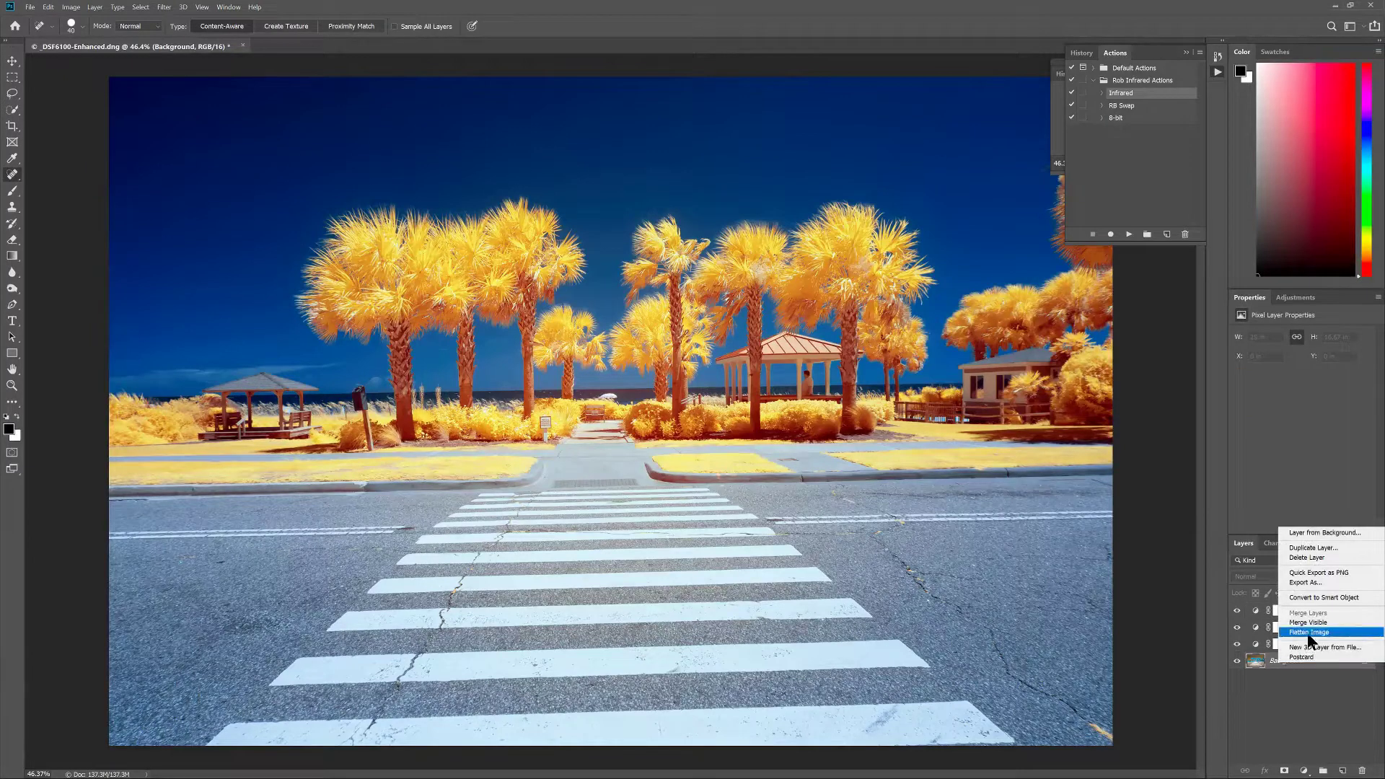
click(1308, 632)
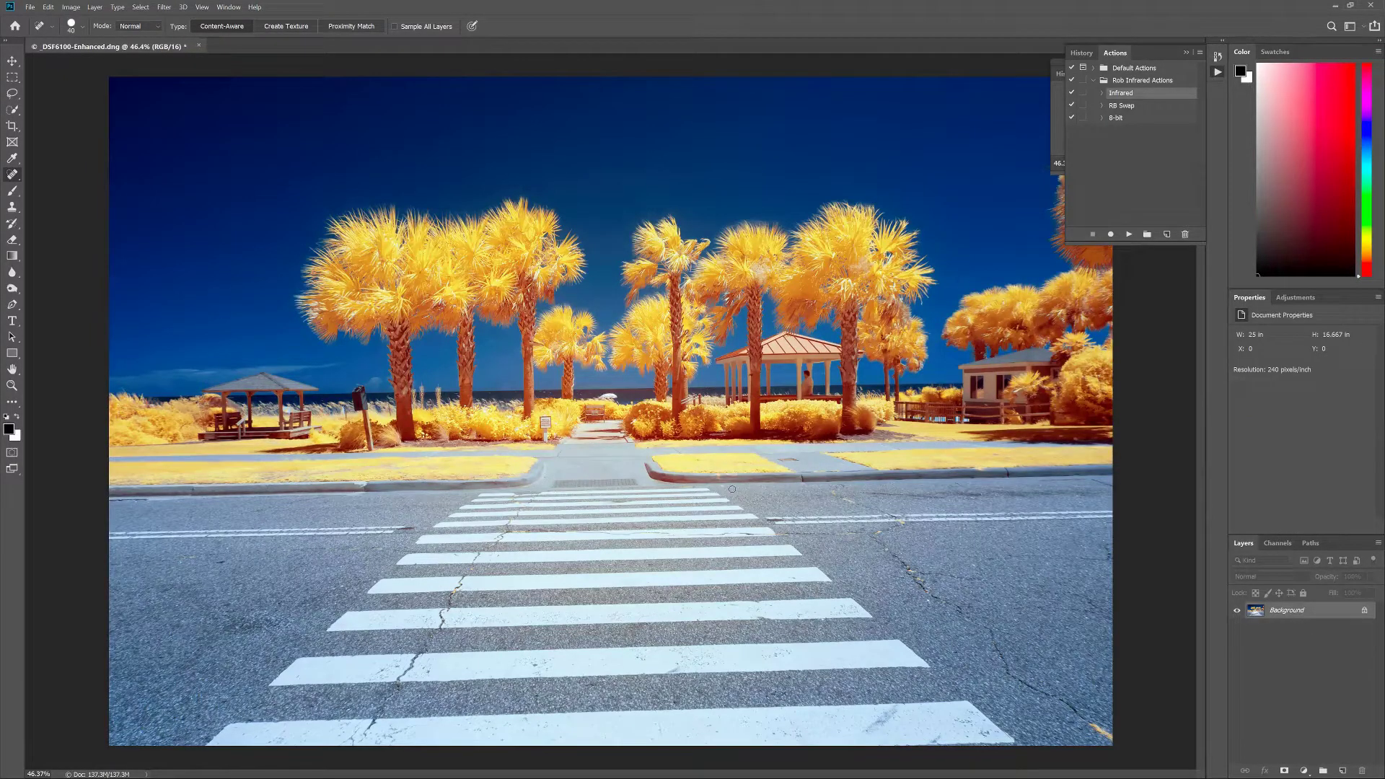
Save the image as _DSF6100-Enhanced-Edit-2.tif, close it and return to Lightroom Classic
key(ctrl+s)
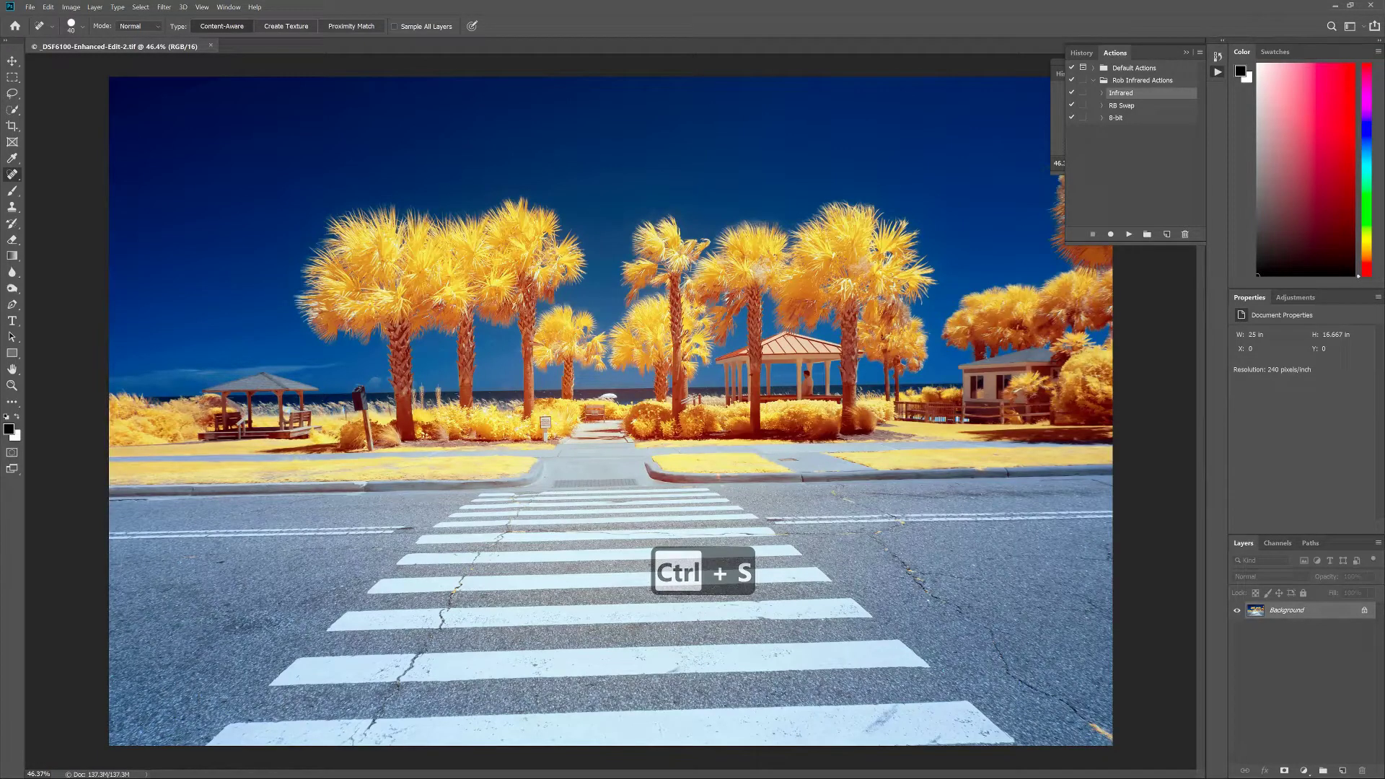
click(211, 46)
key(alt+Tab)
key(alt+Tab)
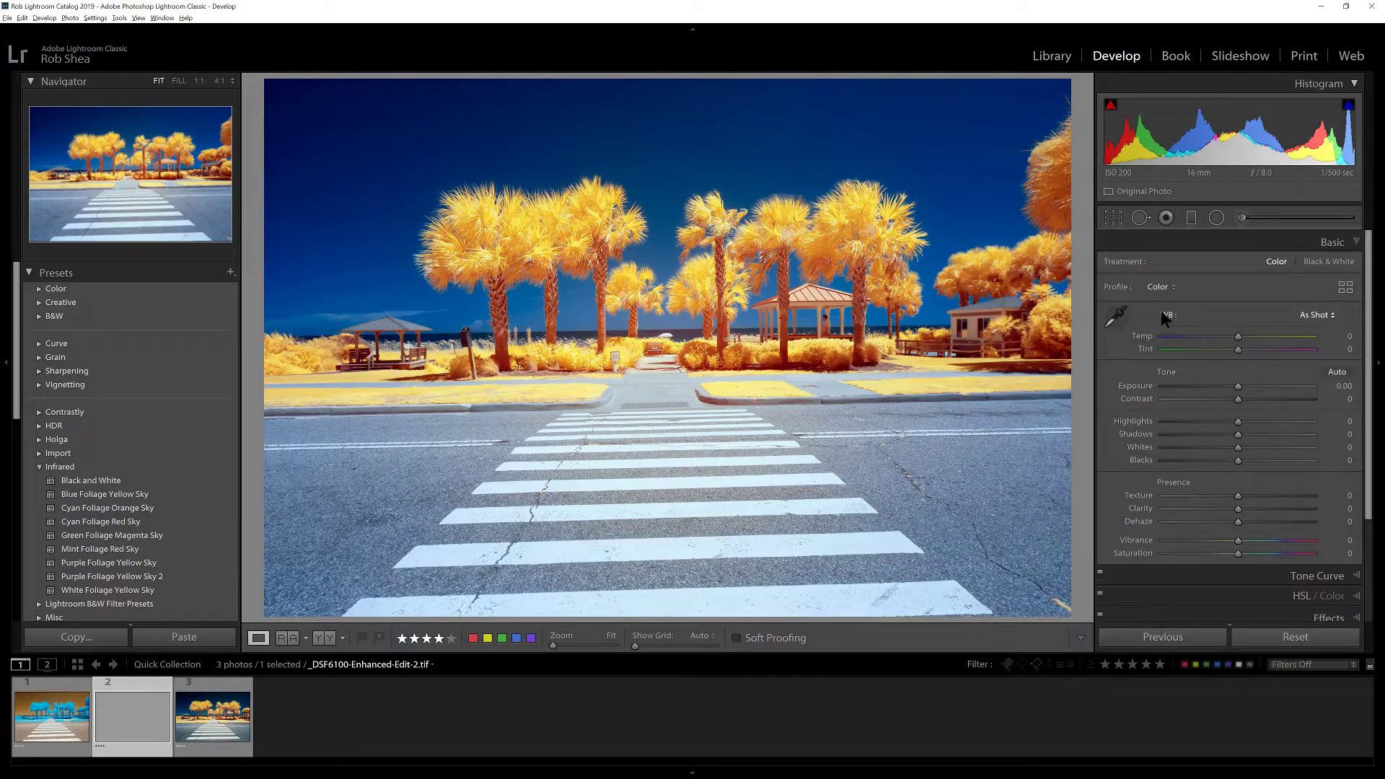
Level the photo 0.93° along the horizon, trim both sides, nudge the photo down and right, and apply the crop
key(r)
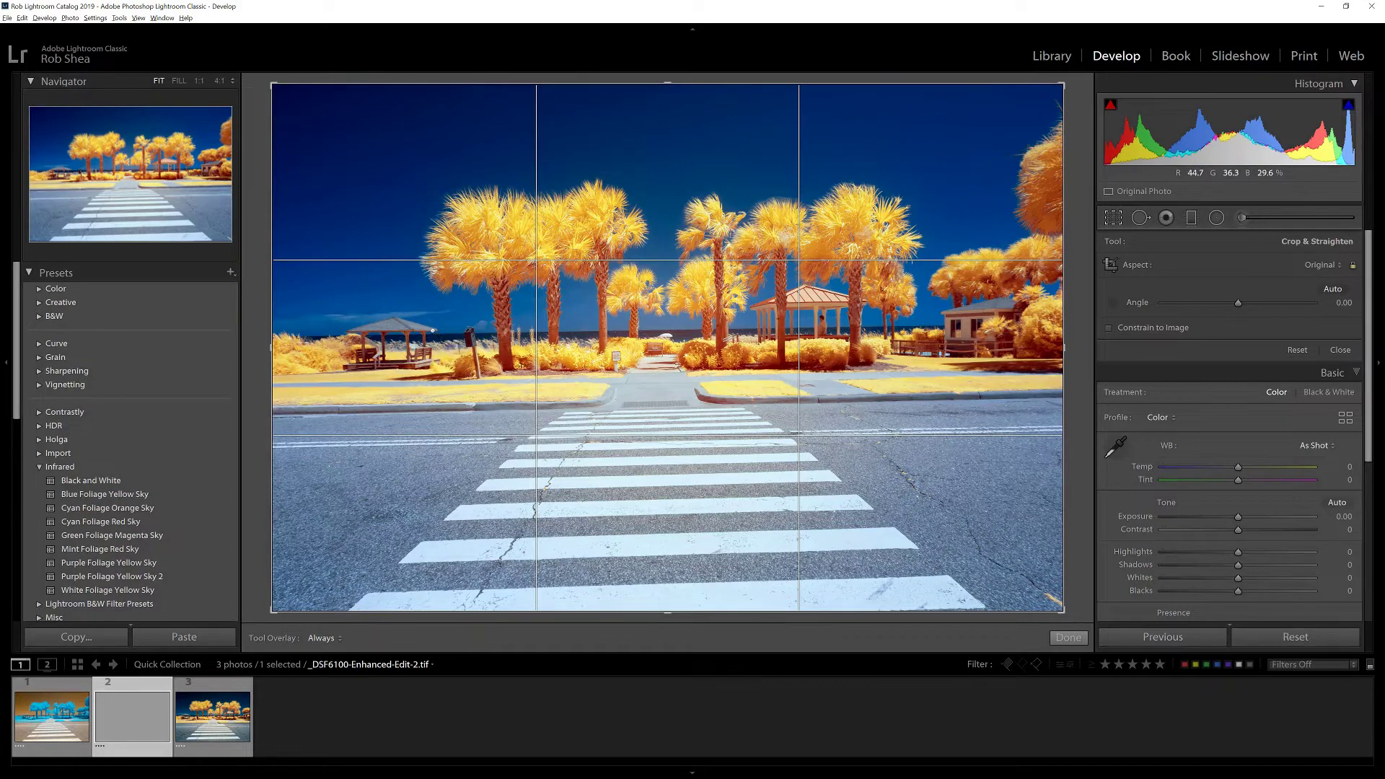
drag(433, 330, 946, 323)
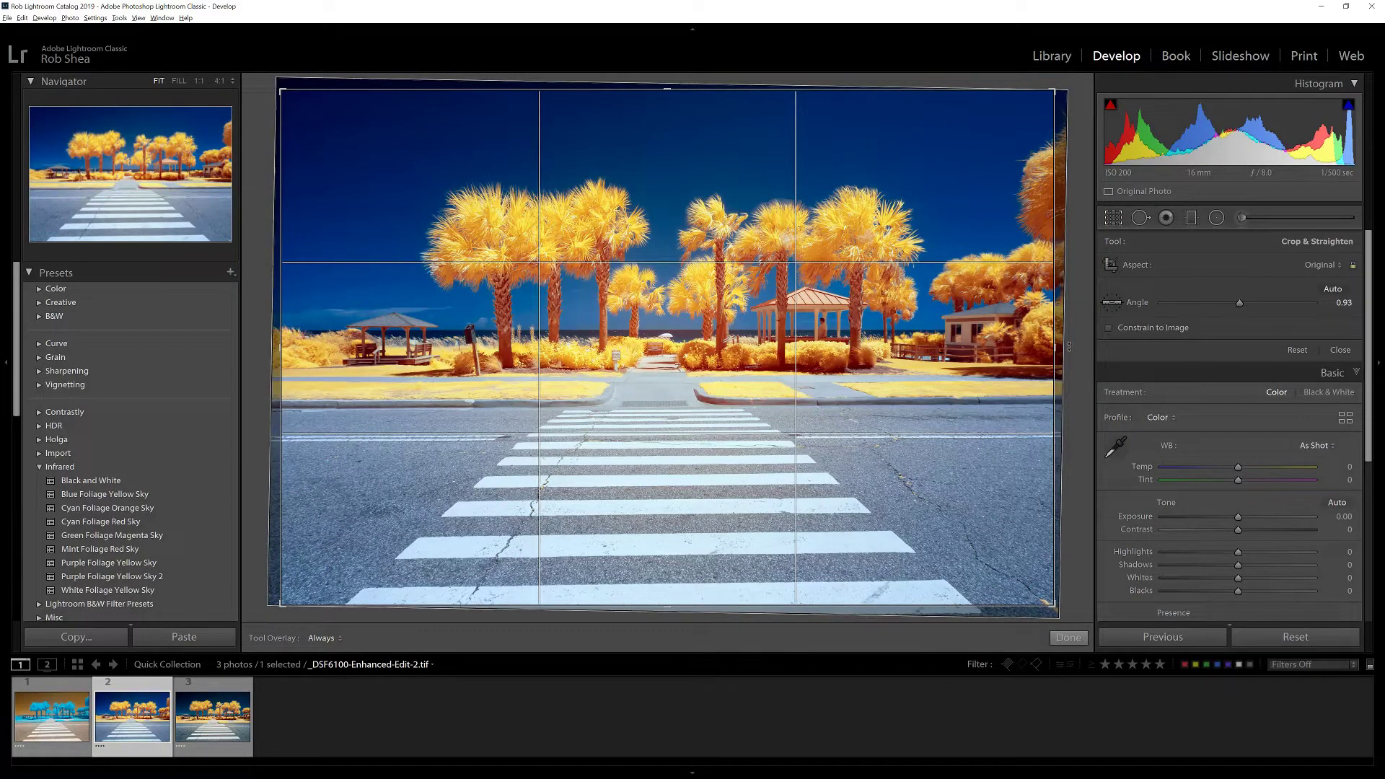
drag(1055, 347, 1035, 347)
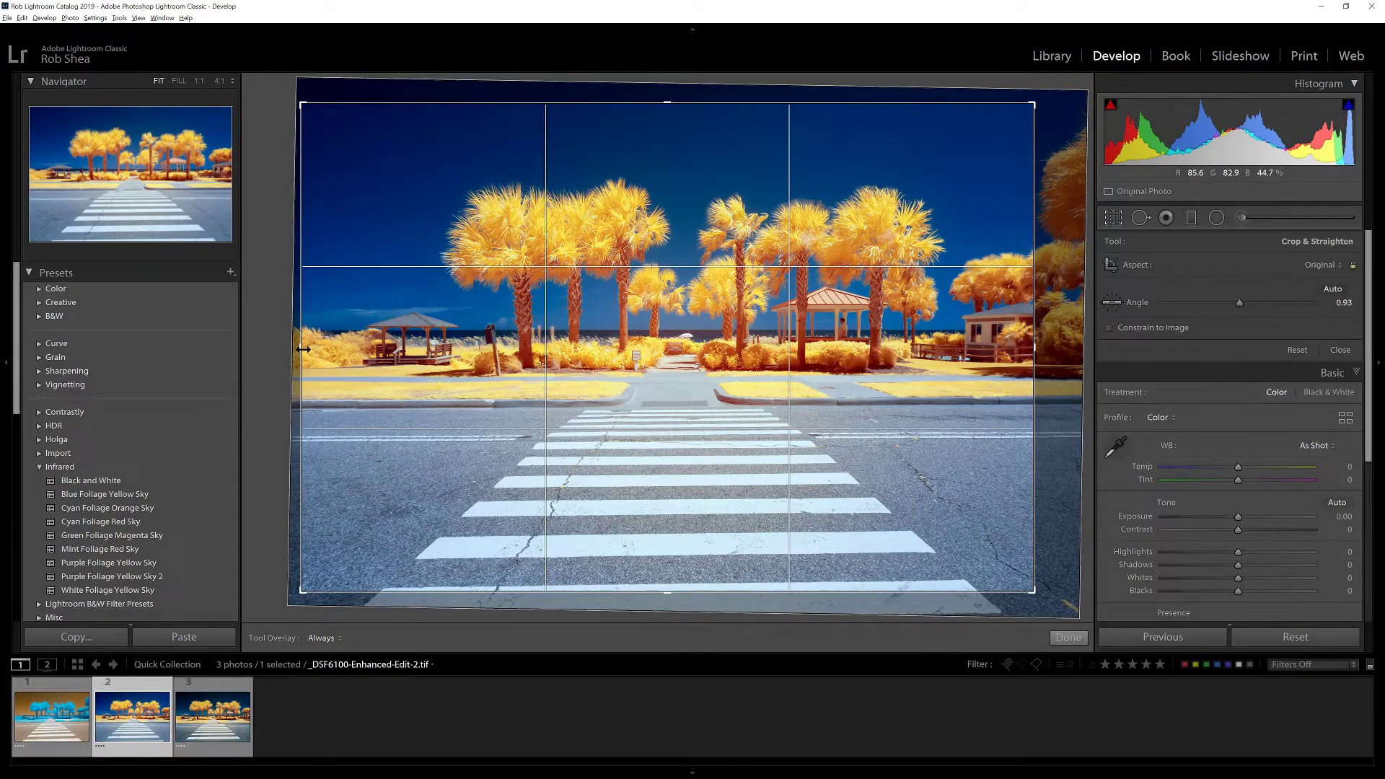
drag(303, 349, 306, 349)
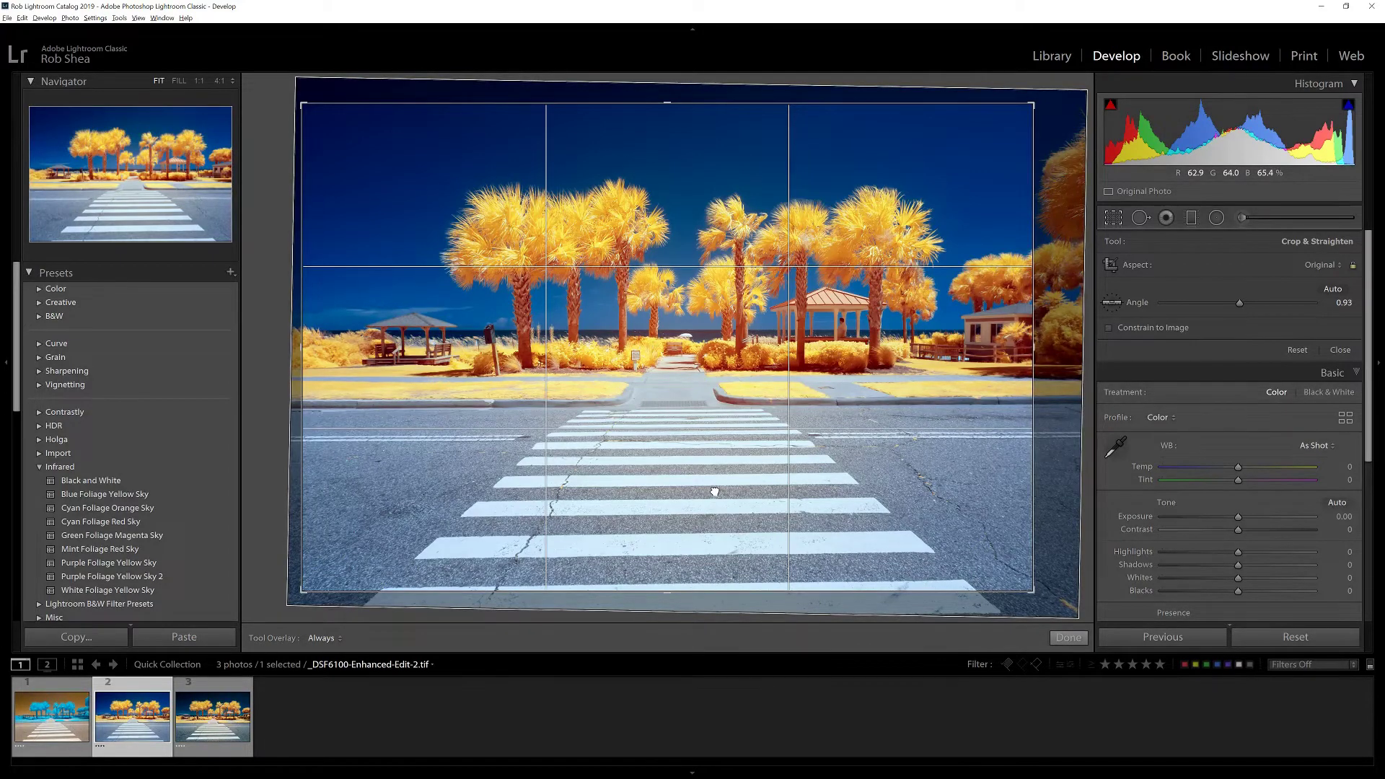
drag(714, 492, 714, 504)
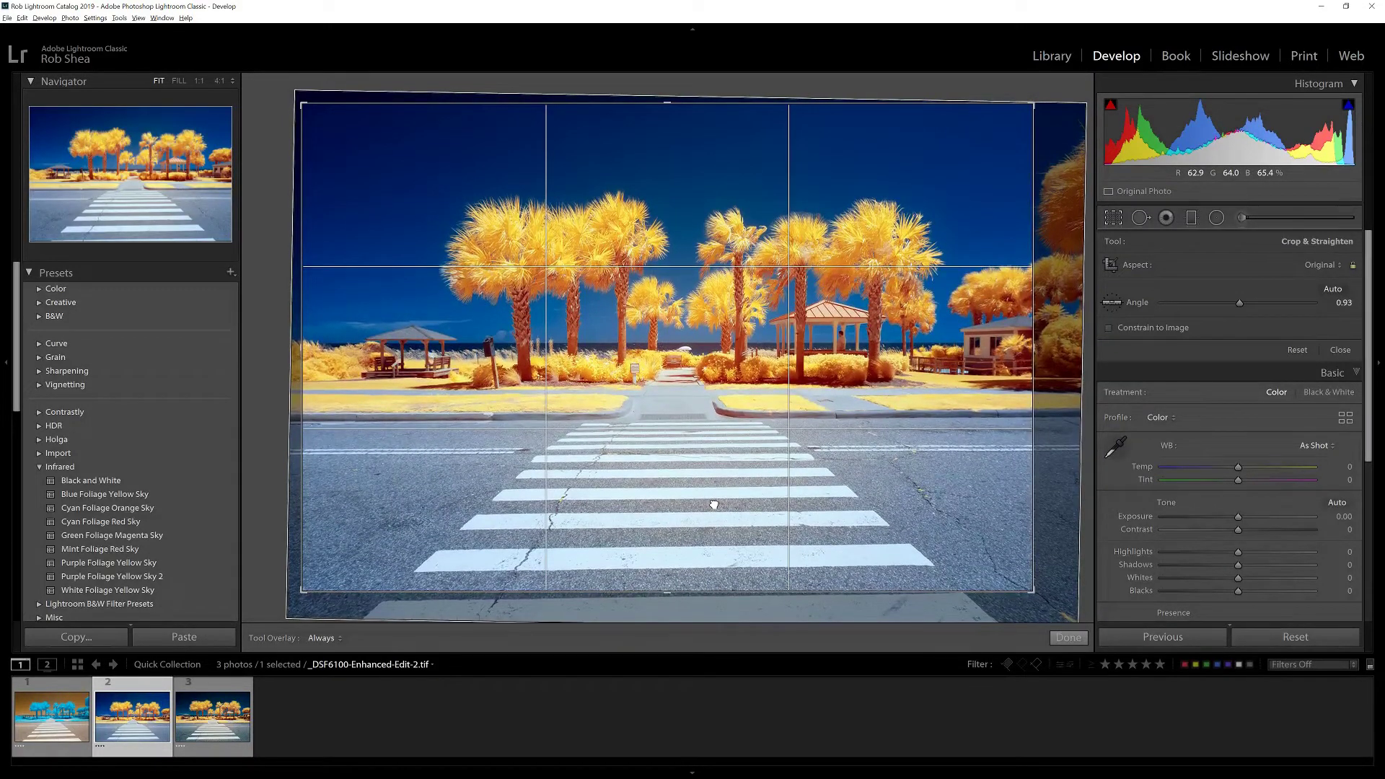
drag(715, 504, 718, 503)
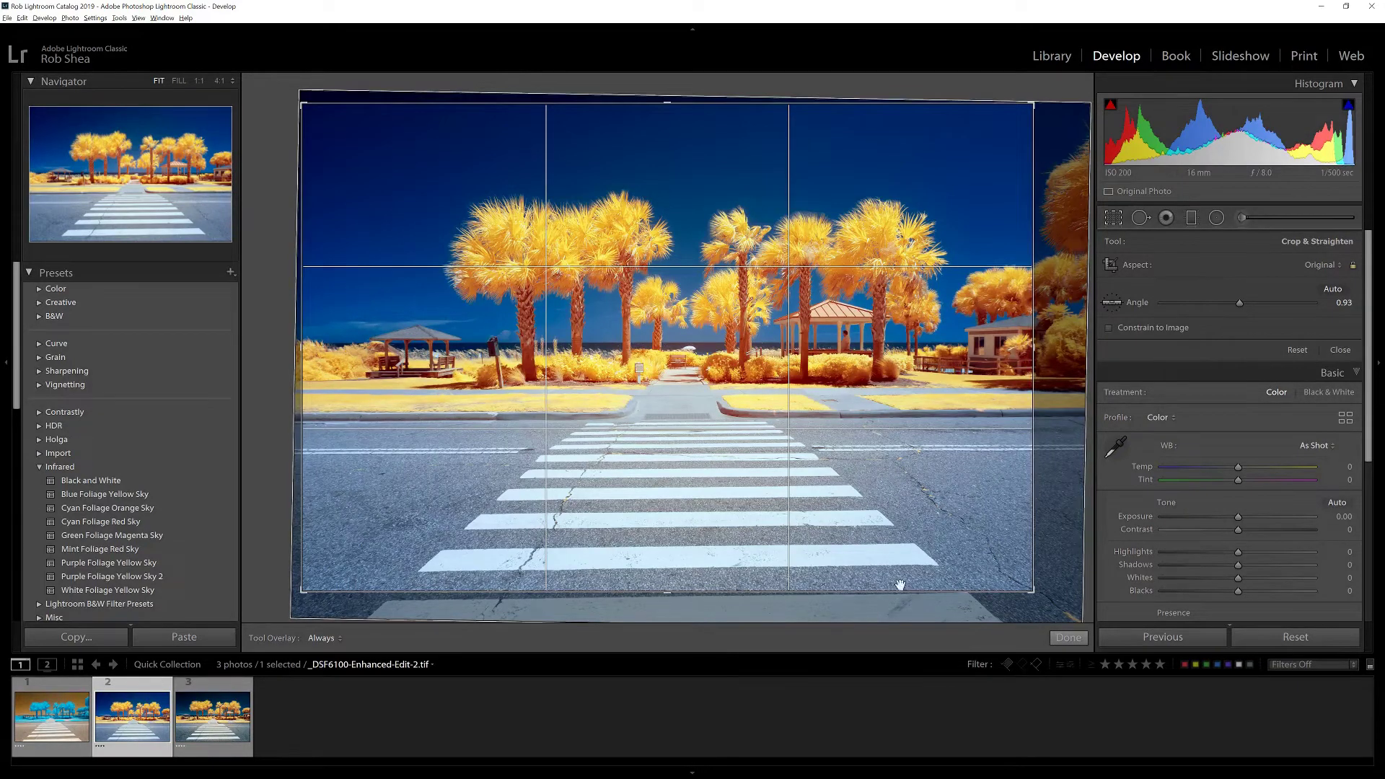
click(1068, 640)
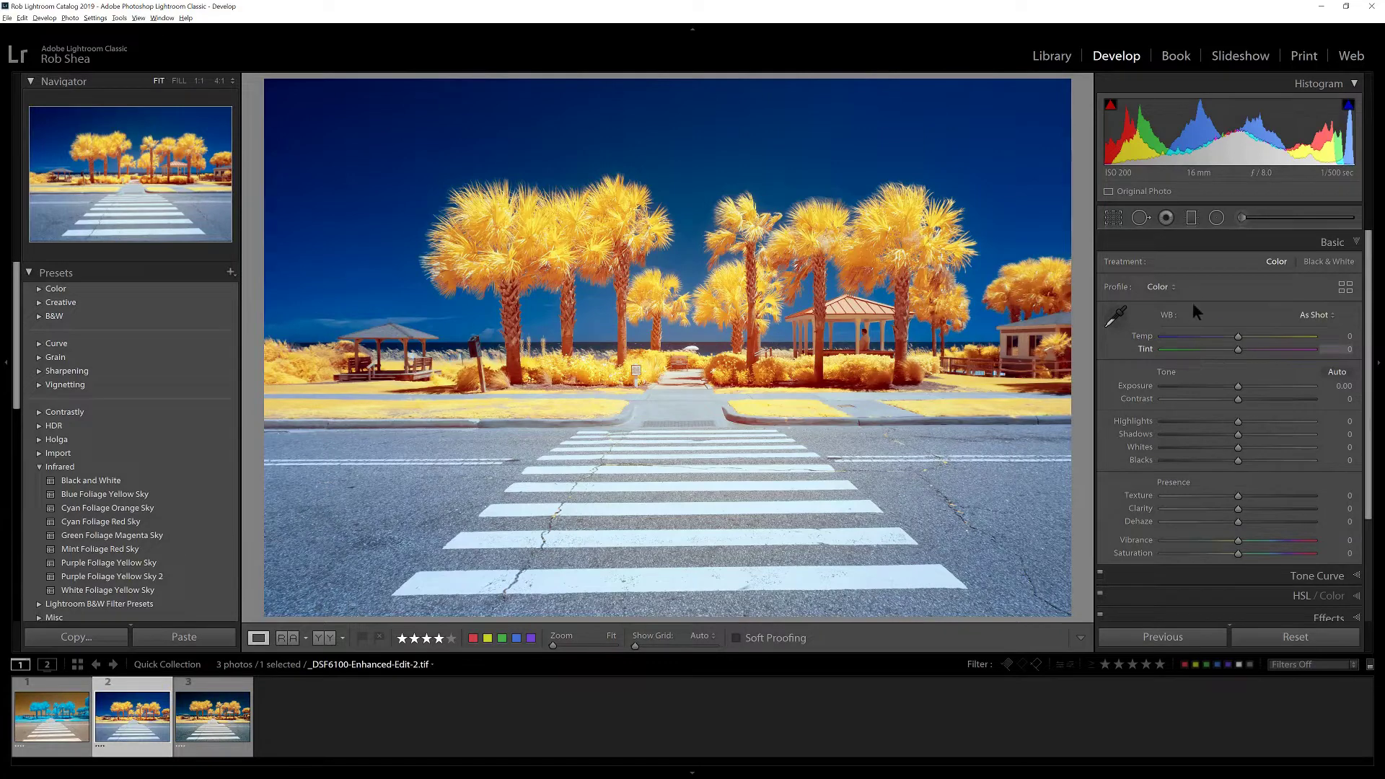
Drag a graduated filter across the road, reset its Highlights to 0 and warm it to Temp 5
click(1191, 218)
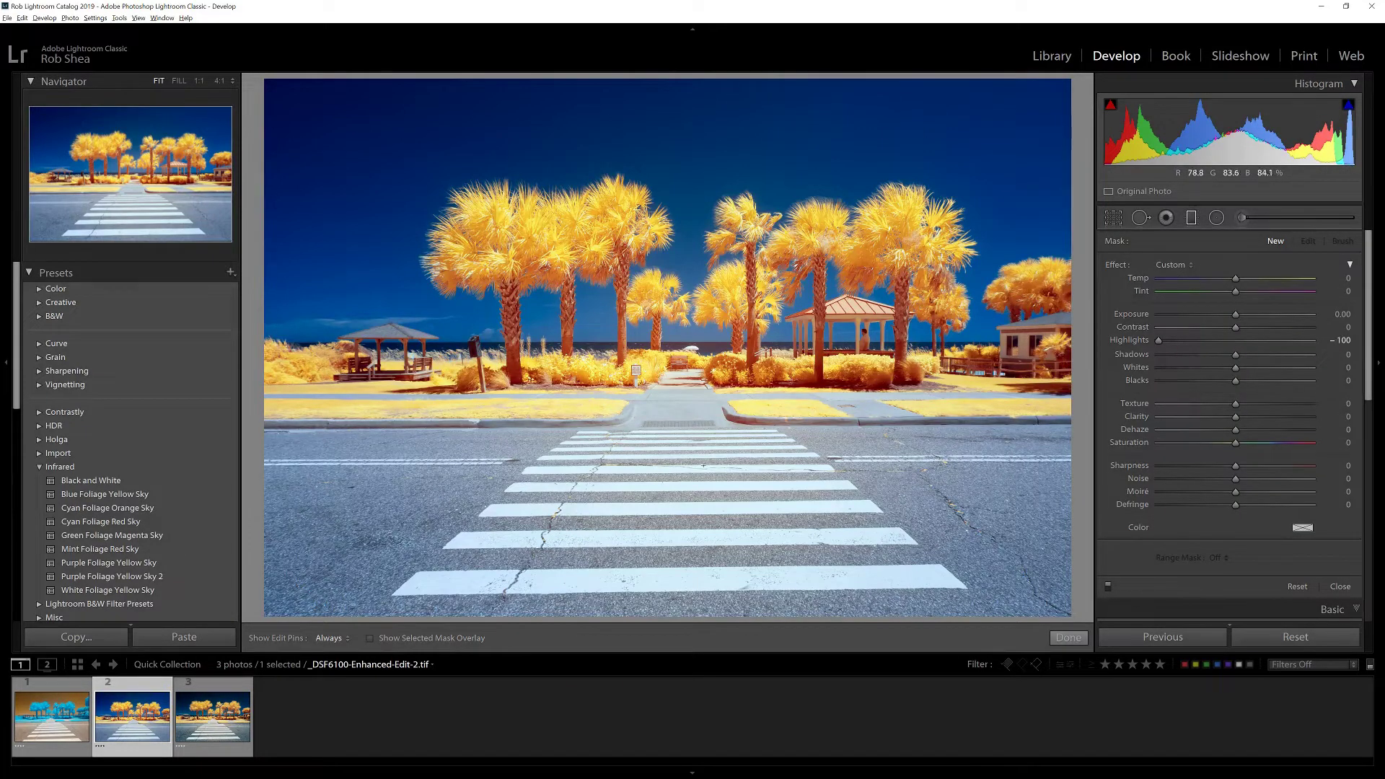
drag(694, 431, 694, 387)
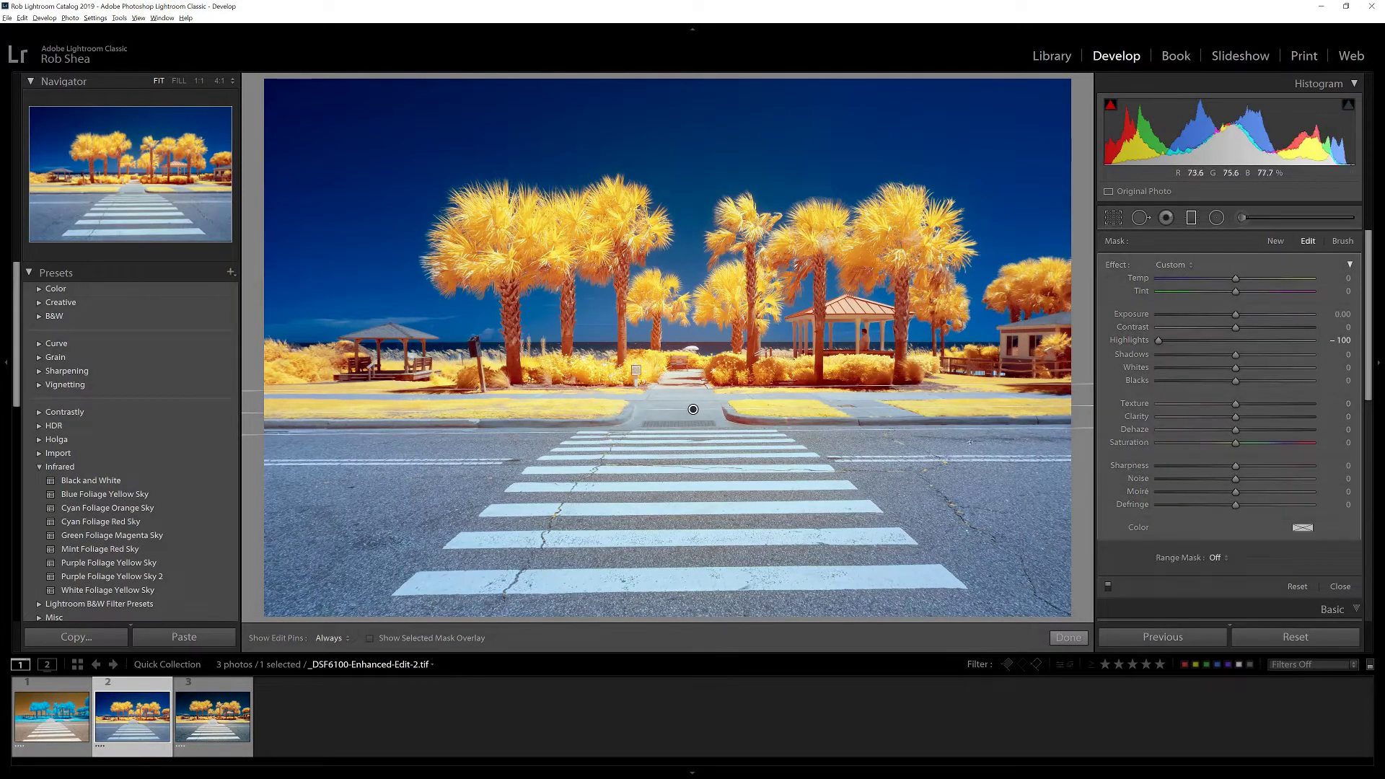
double_click(1152, 340)
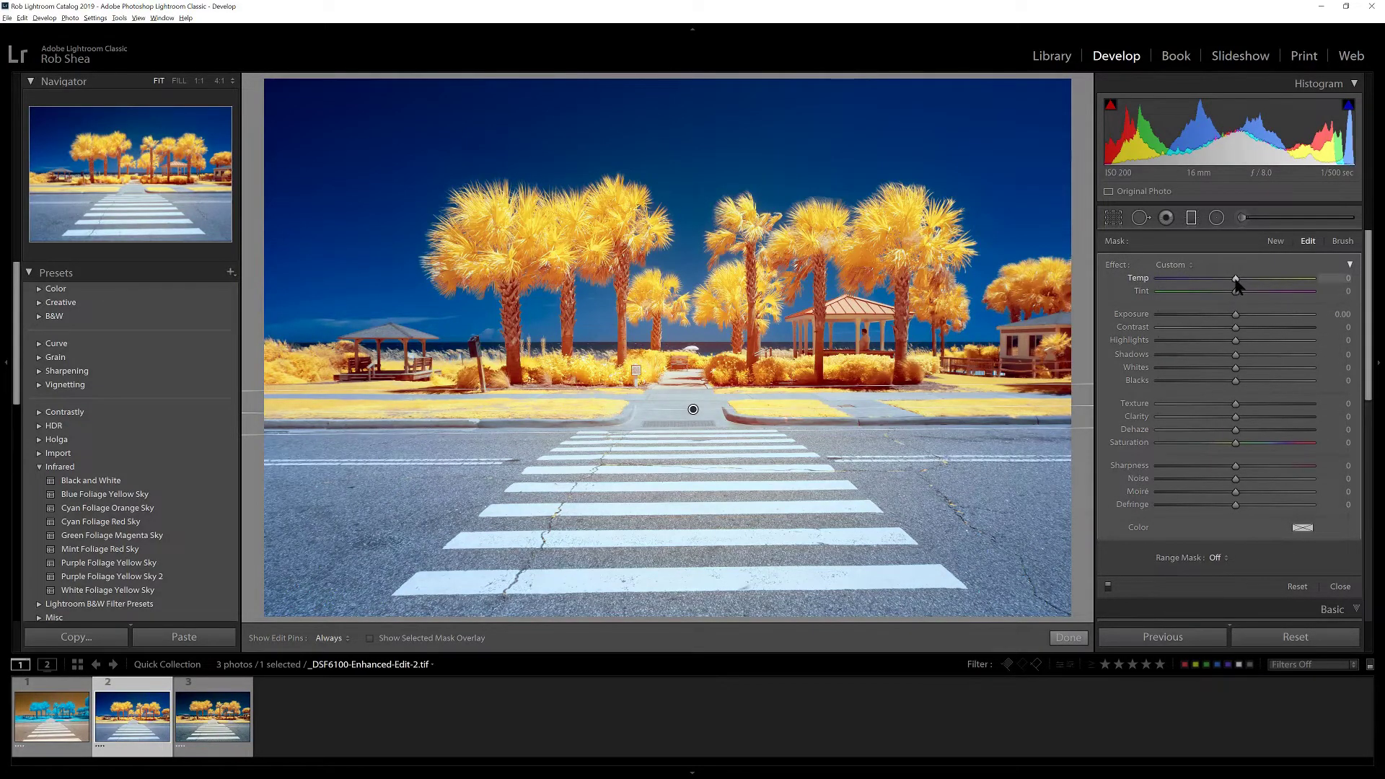
drag(1237, 286, 1236, 280)
drag(1236, 280, 1238, 280)
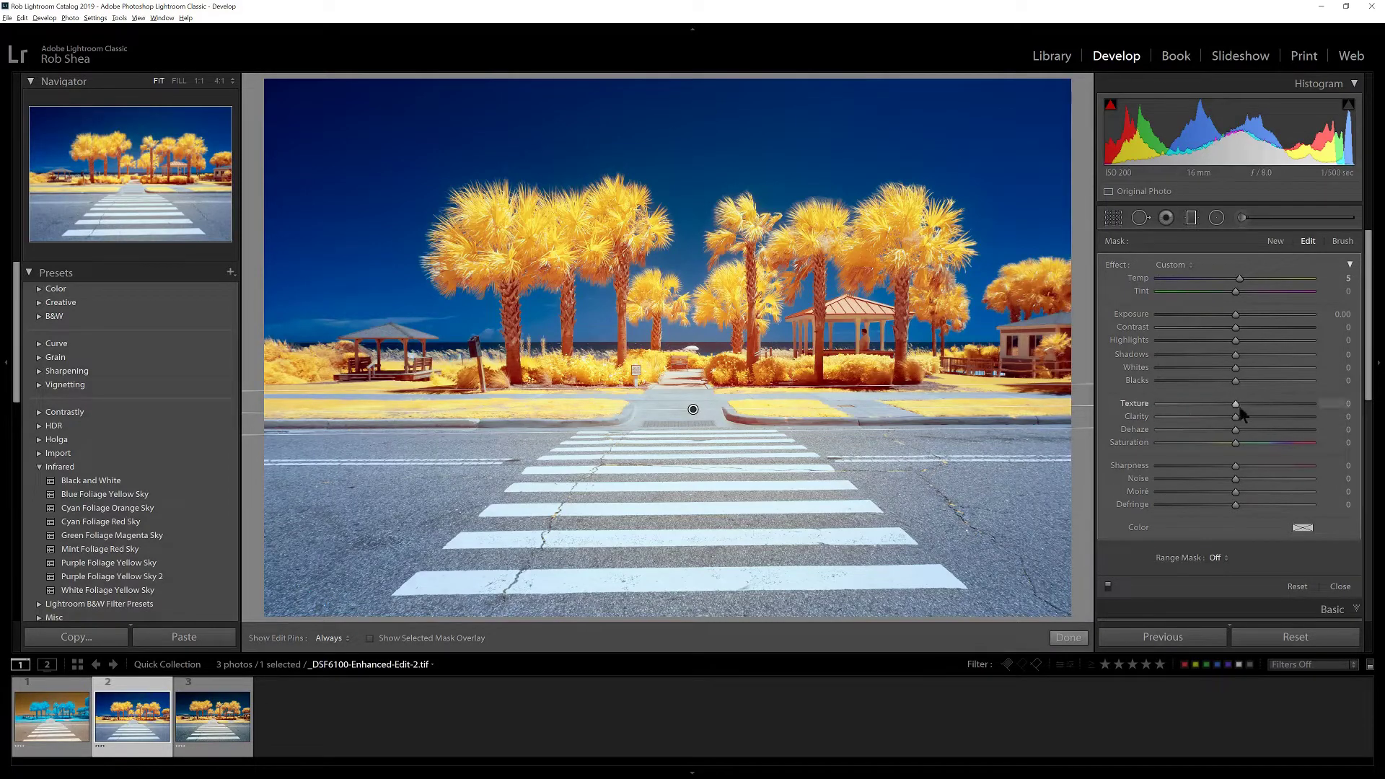
Raise the road filter's Texture to 30 and Clarity to 15, drop Exposure to -0.25, and finish it
drag(1237, 404, 1249, 410)
drag(1248, 408, 1257, 410)
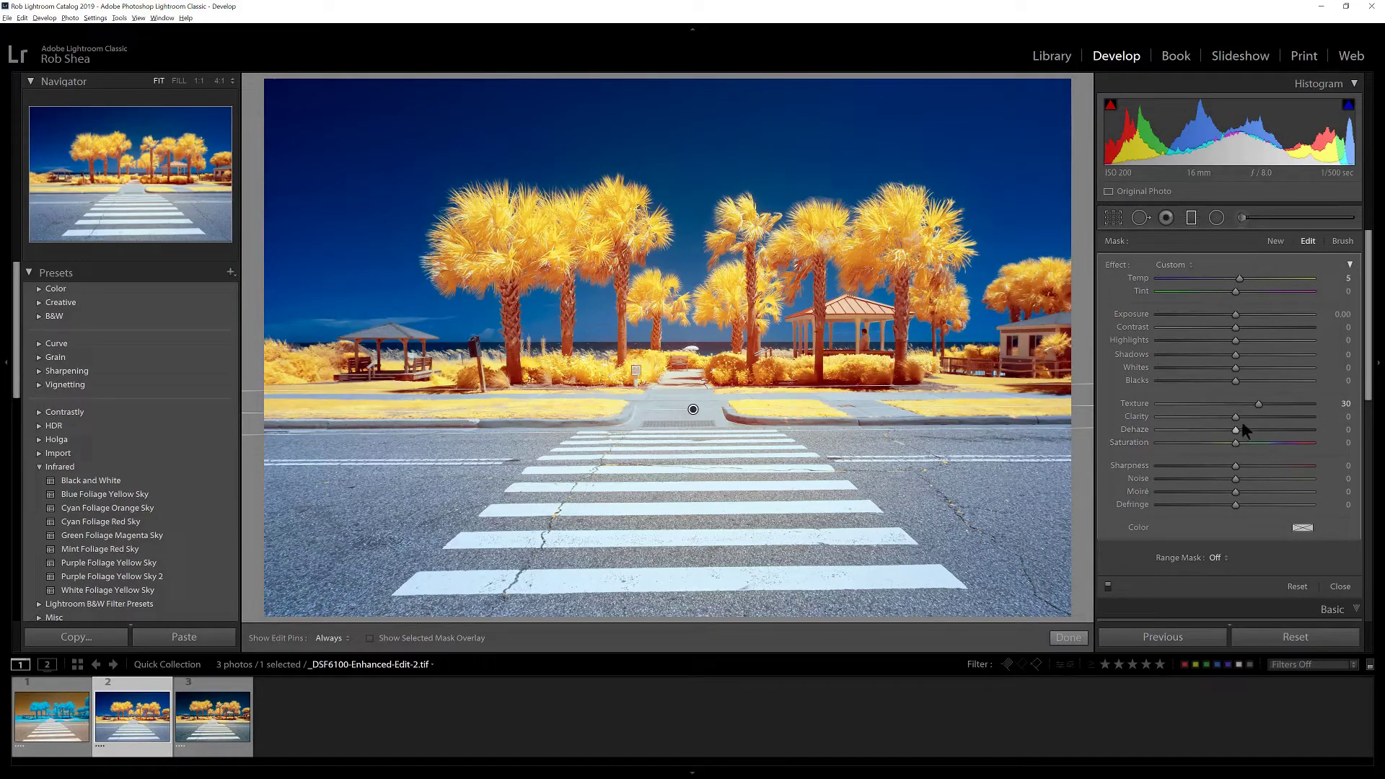
drag(1235, 419, 1242, 419)
drag(1236, 317, 1231, 318)
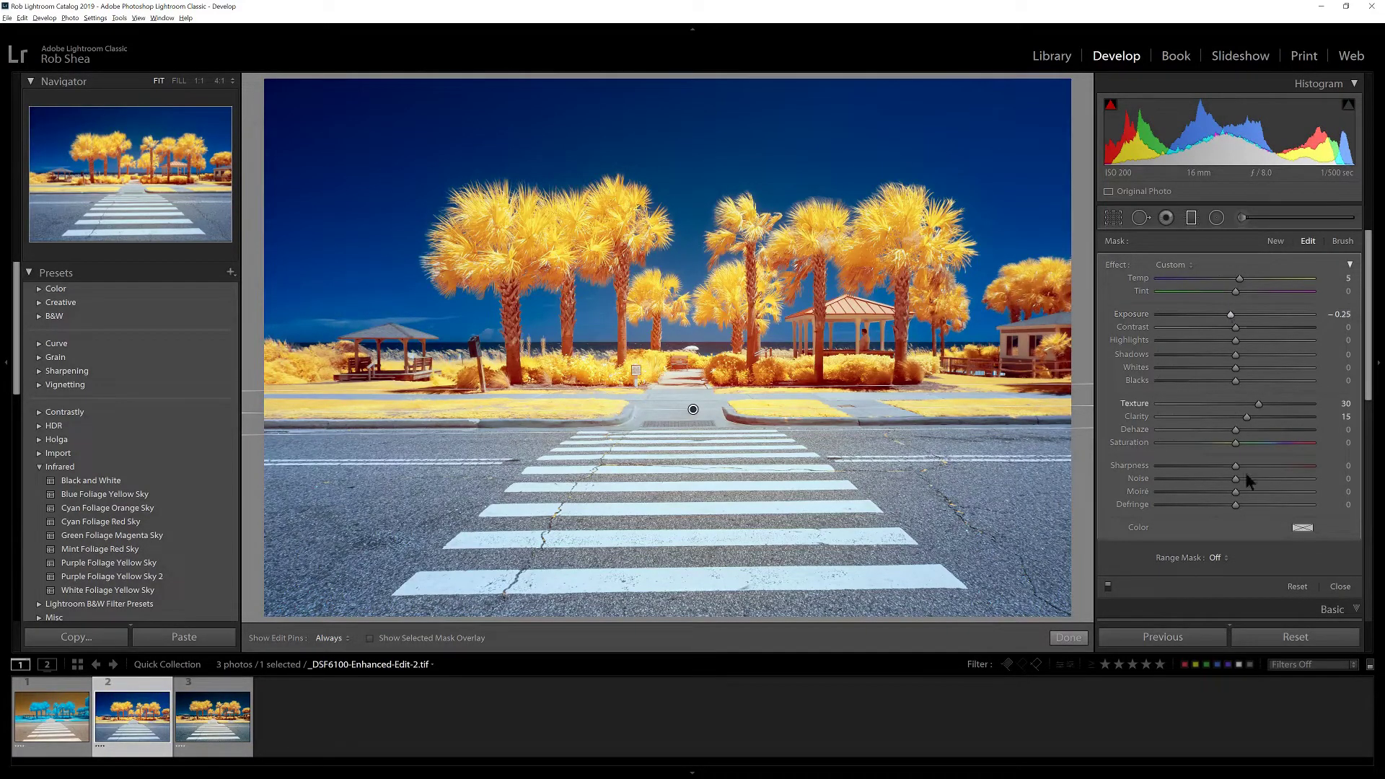
click(1068, 639)
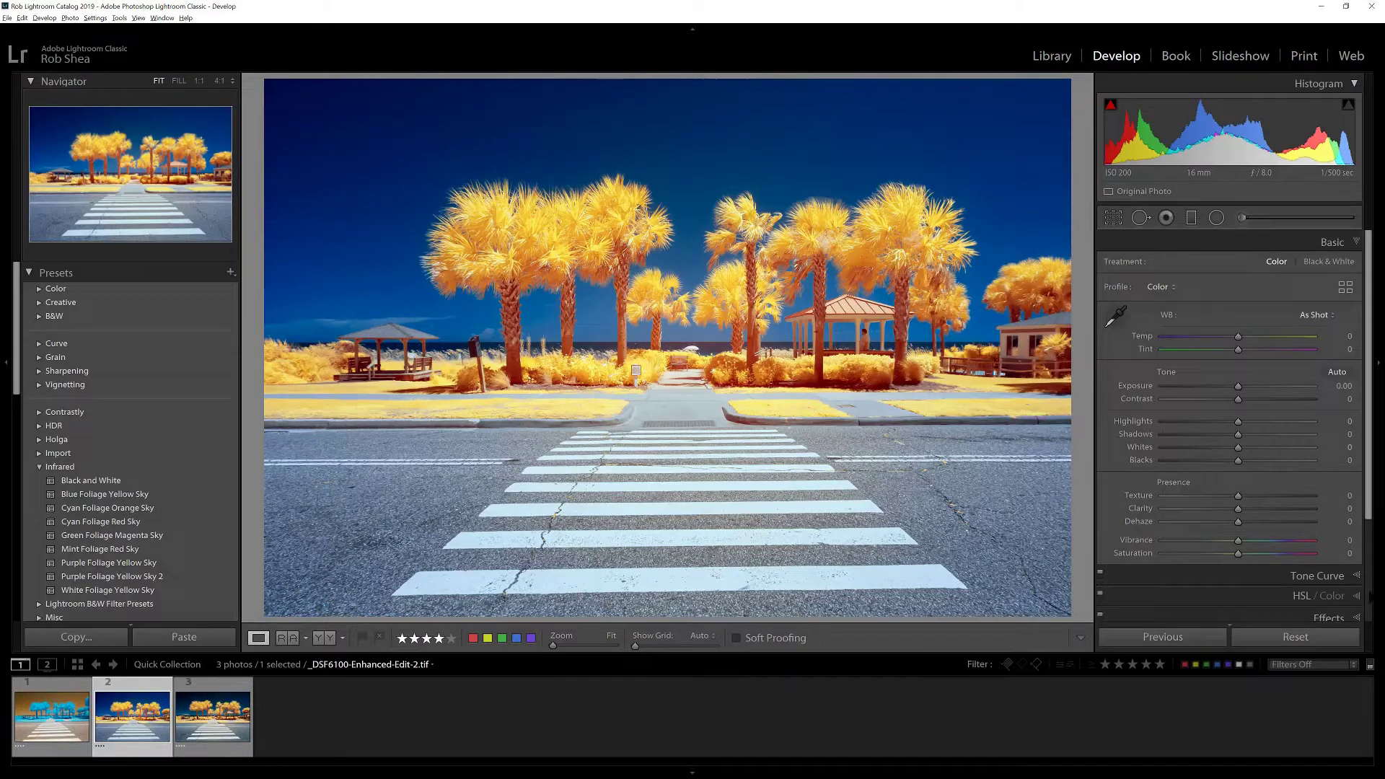
Apply the Strong Contrast point curve preset in Tone Curve
click(1298, 575)
click(1183, 437)
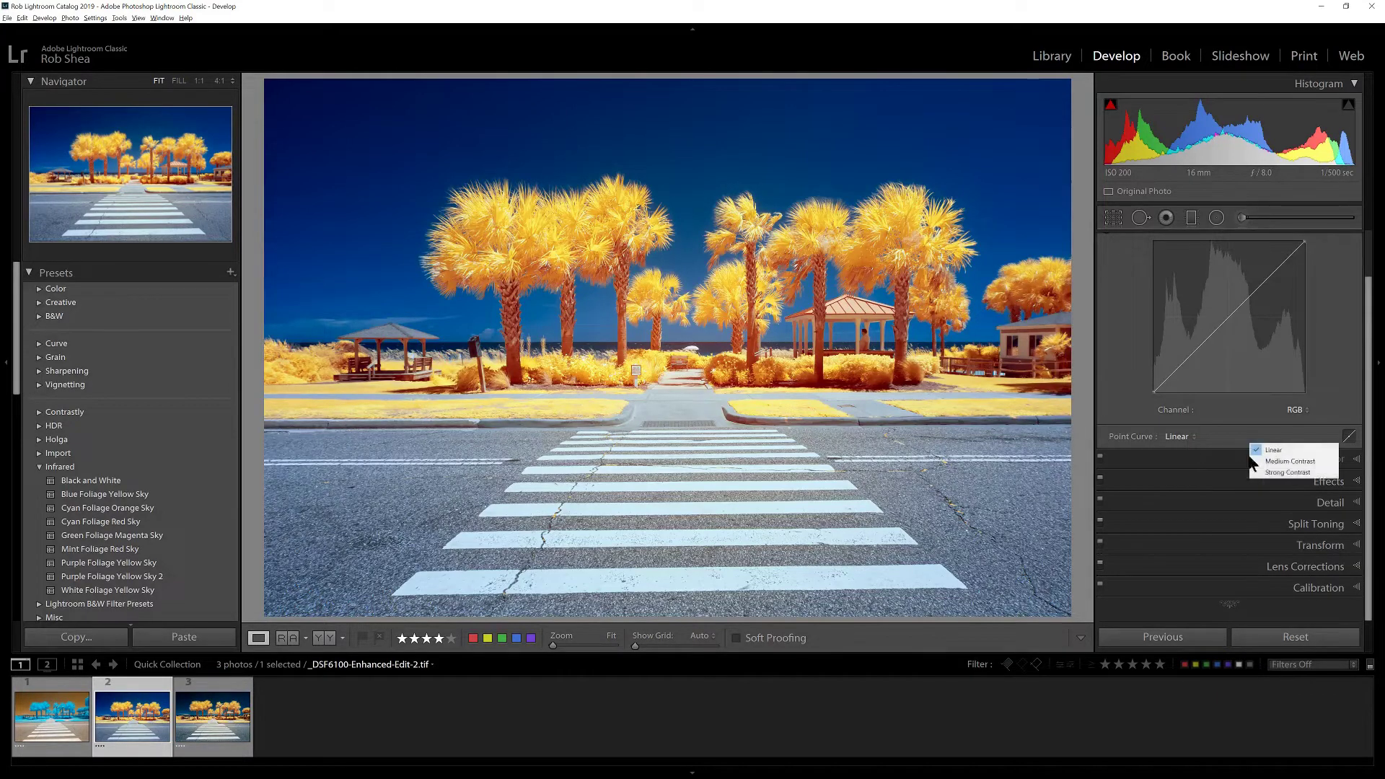
click(1288, 472)
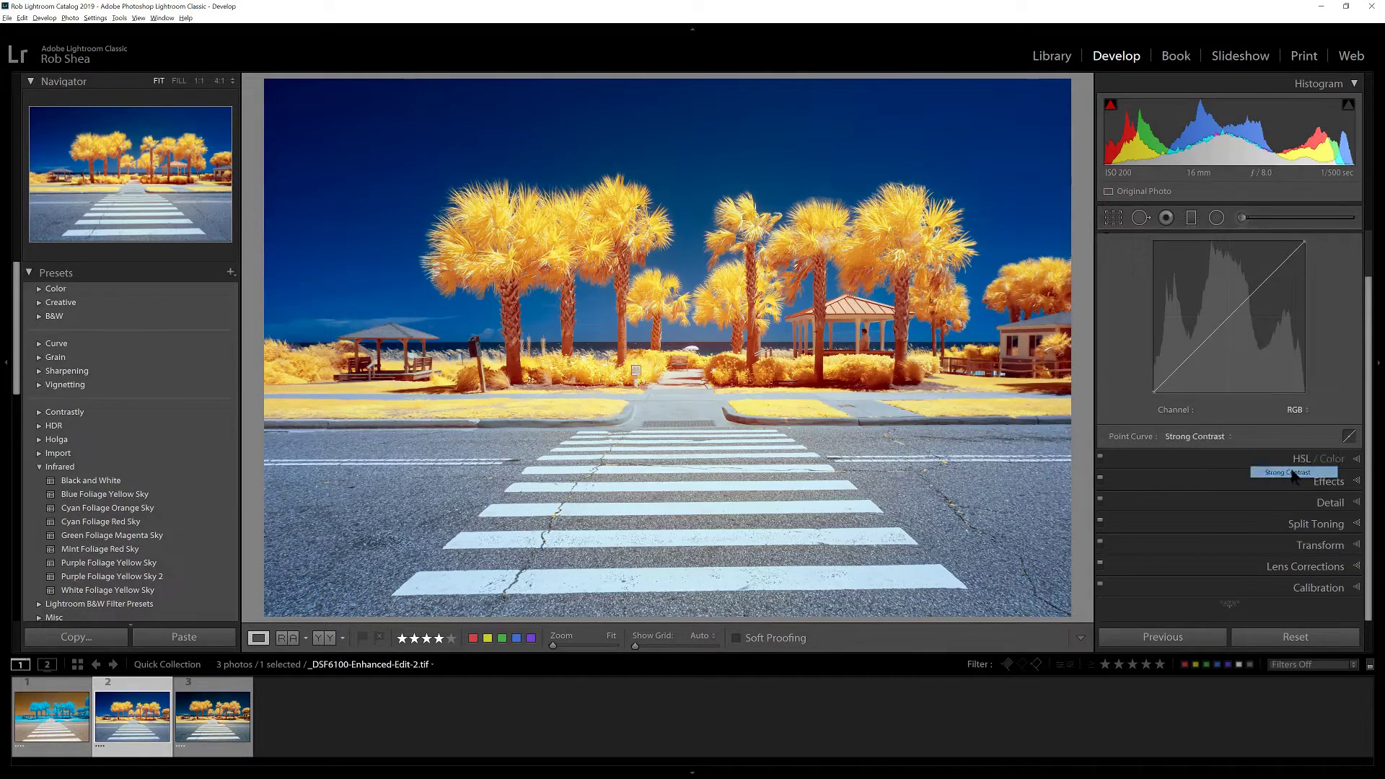
In Basic, set Contrast to +20, Clarity to +20 and Dehaze to +10
scroll(1338, 266, up, 2)
click(1331, 248)
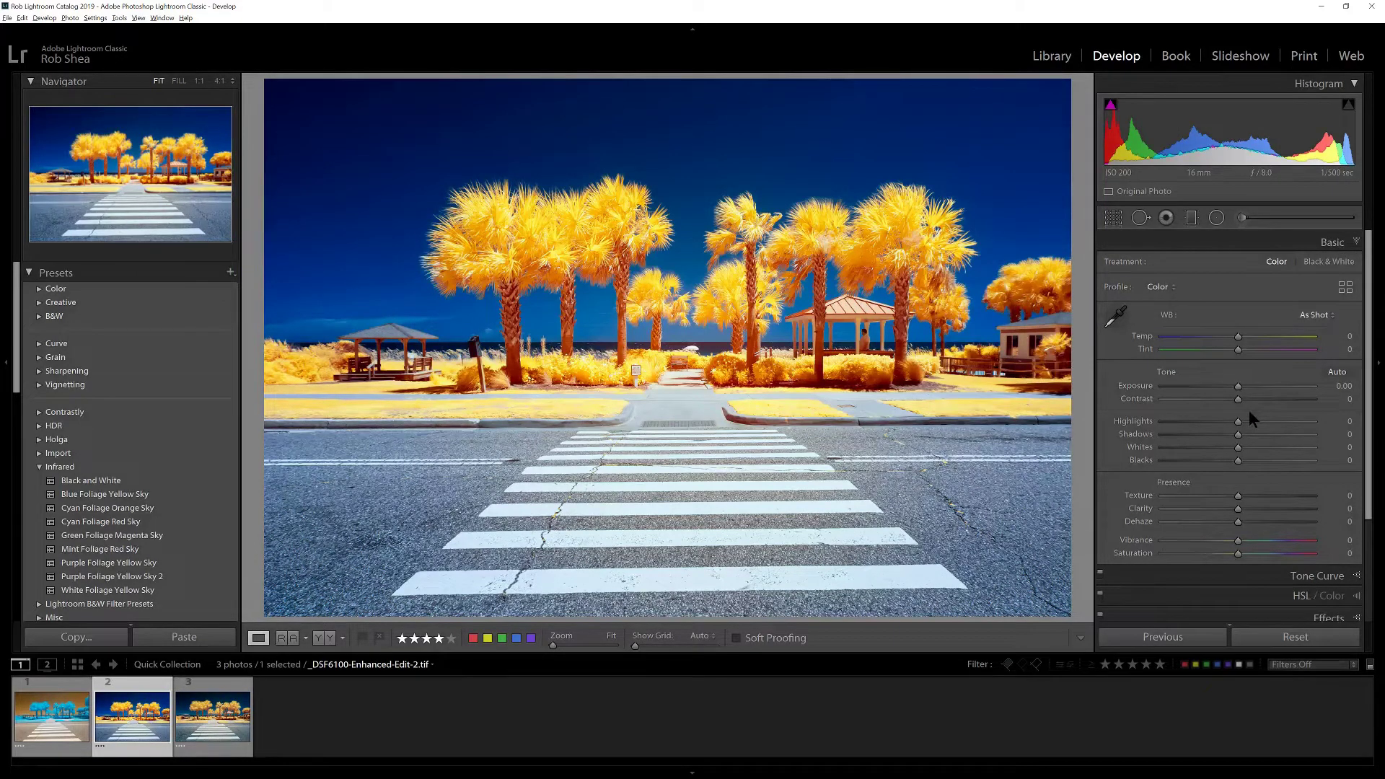
drag(1238, 399, 1253, 400)
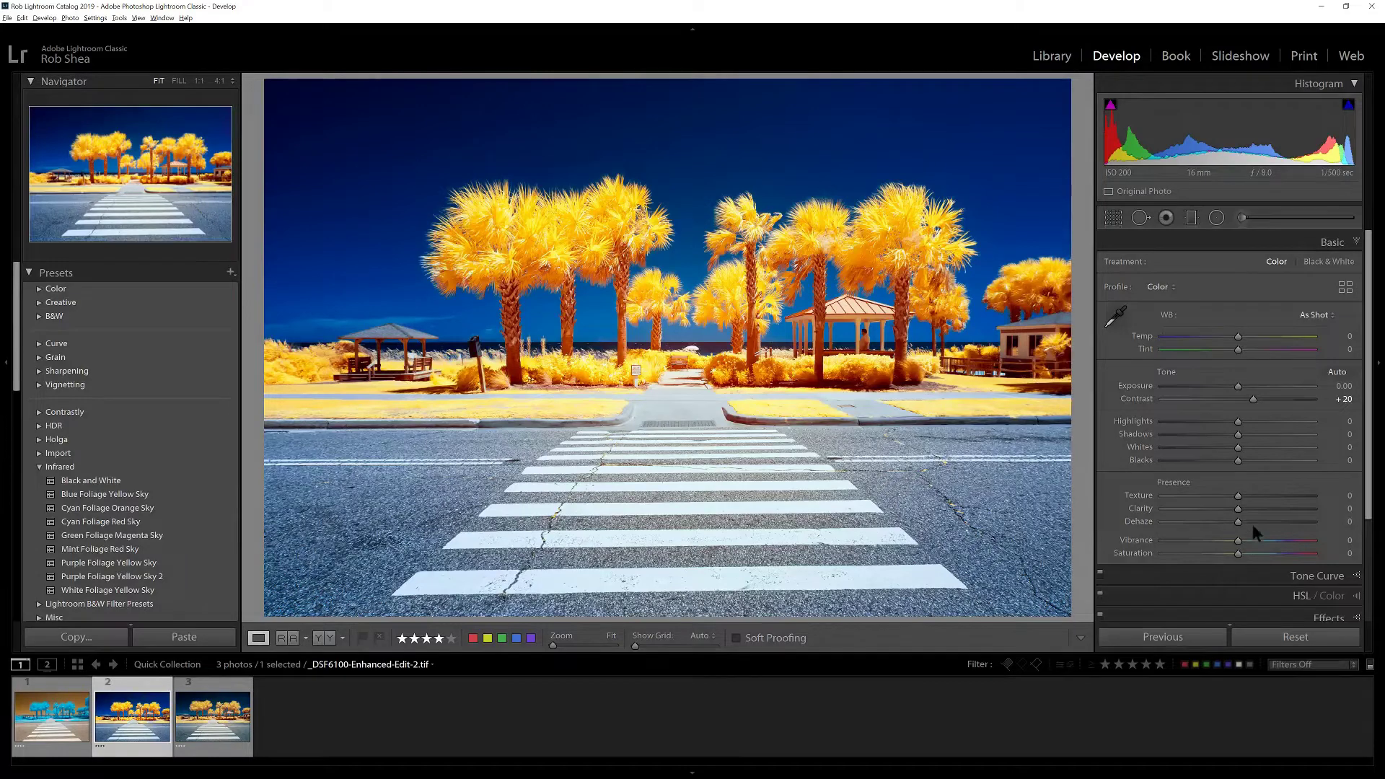
drag(1242, 514, 1248, 512)
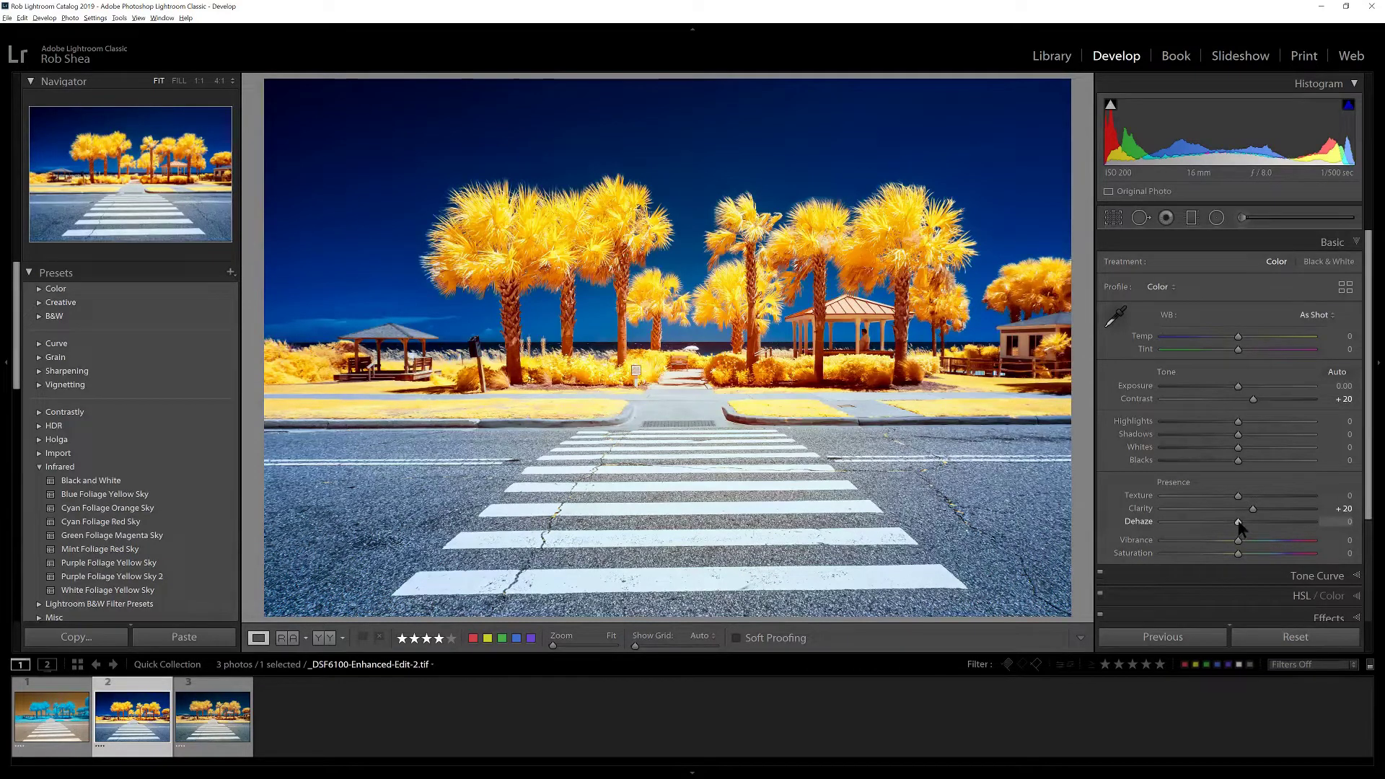
drag(1238, 522, 1250, 522)
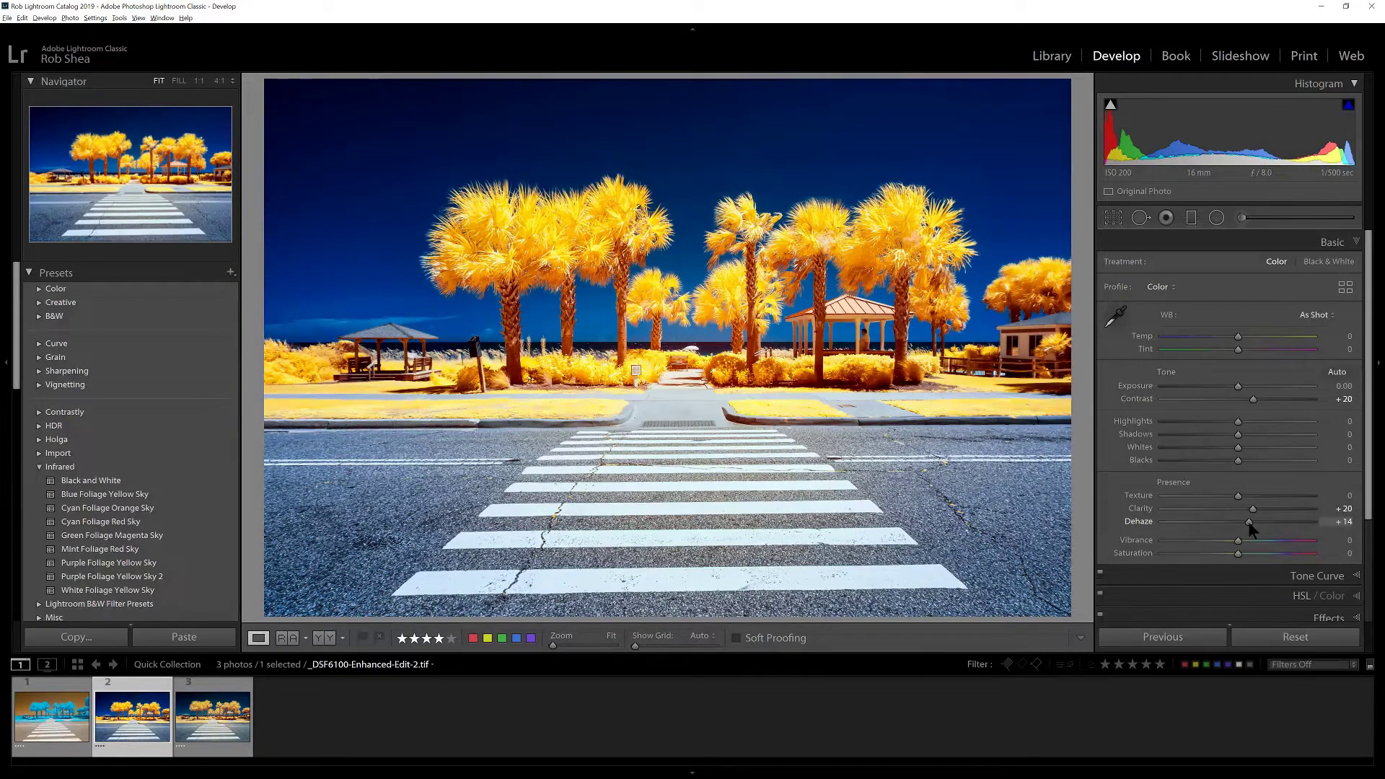
drag(1250, 522, 1246, 524)
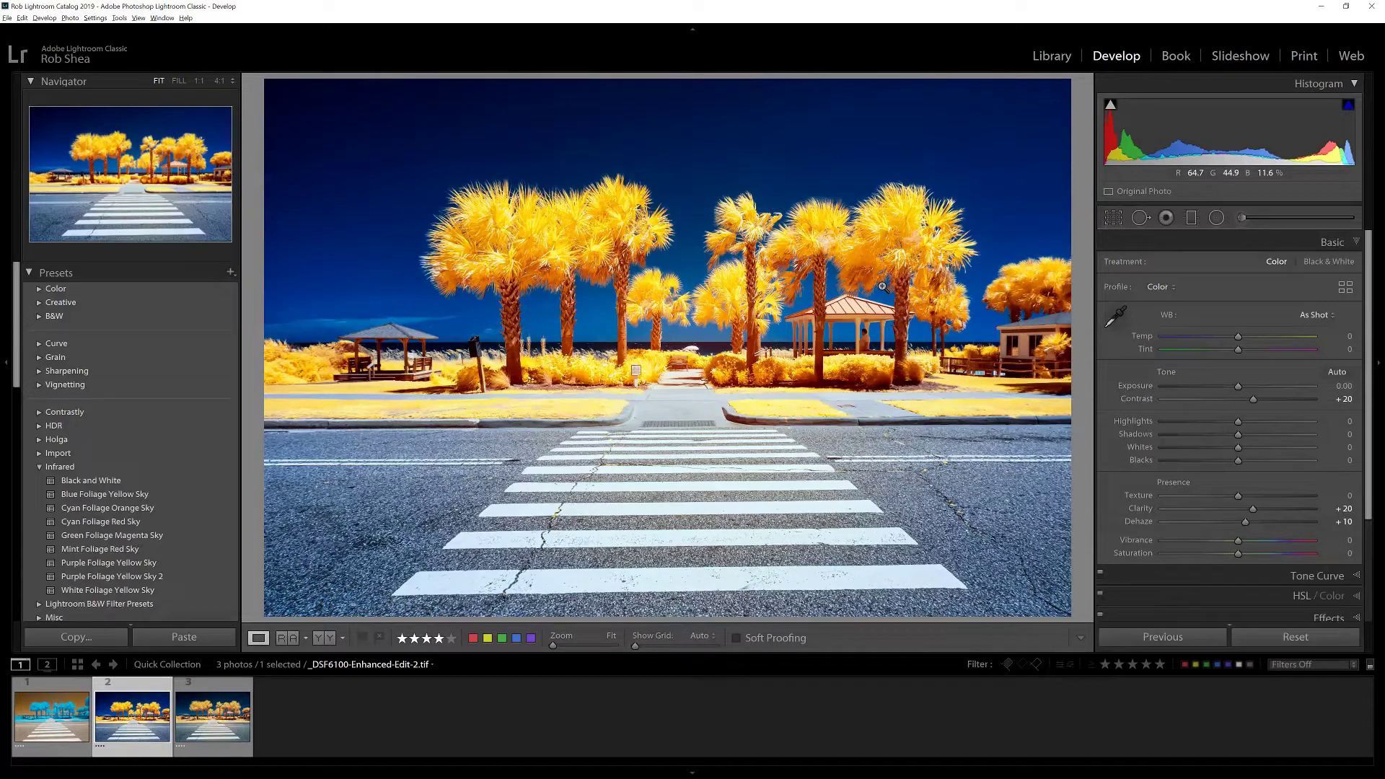
click(1301, 596)
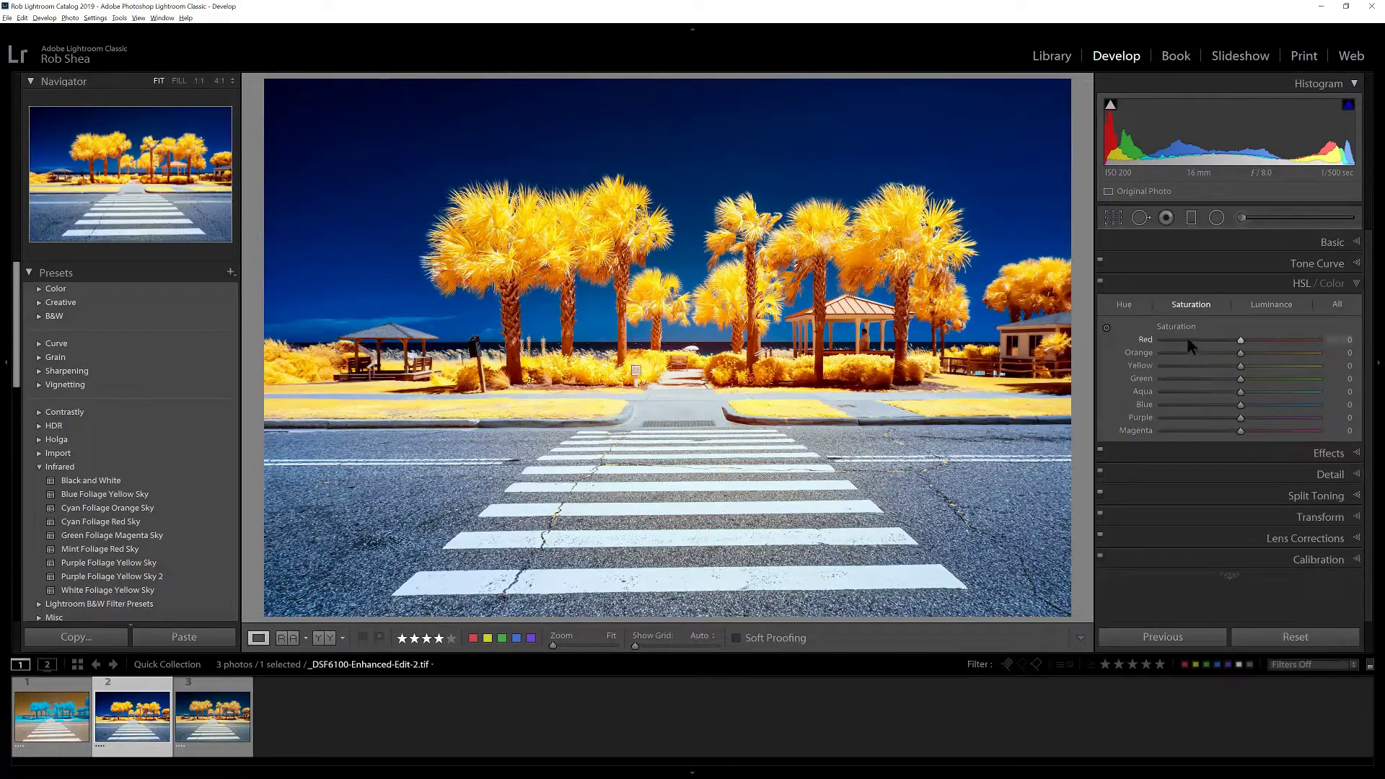
Target the sky and step its saturation down until Blue reads -42 and Purple -4
click(1106, 329)
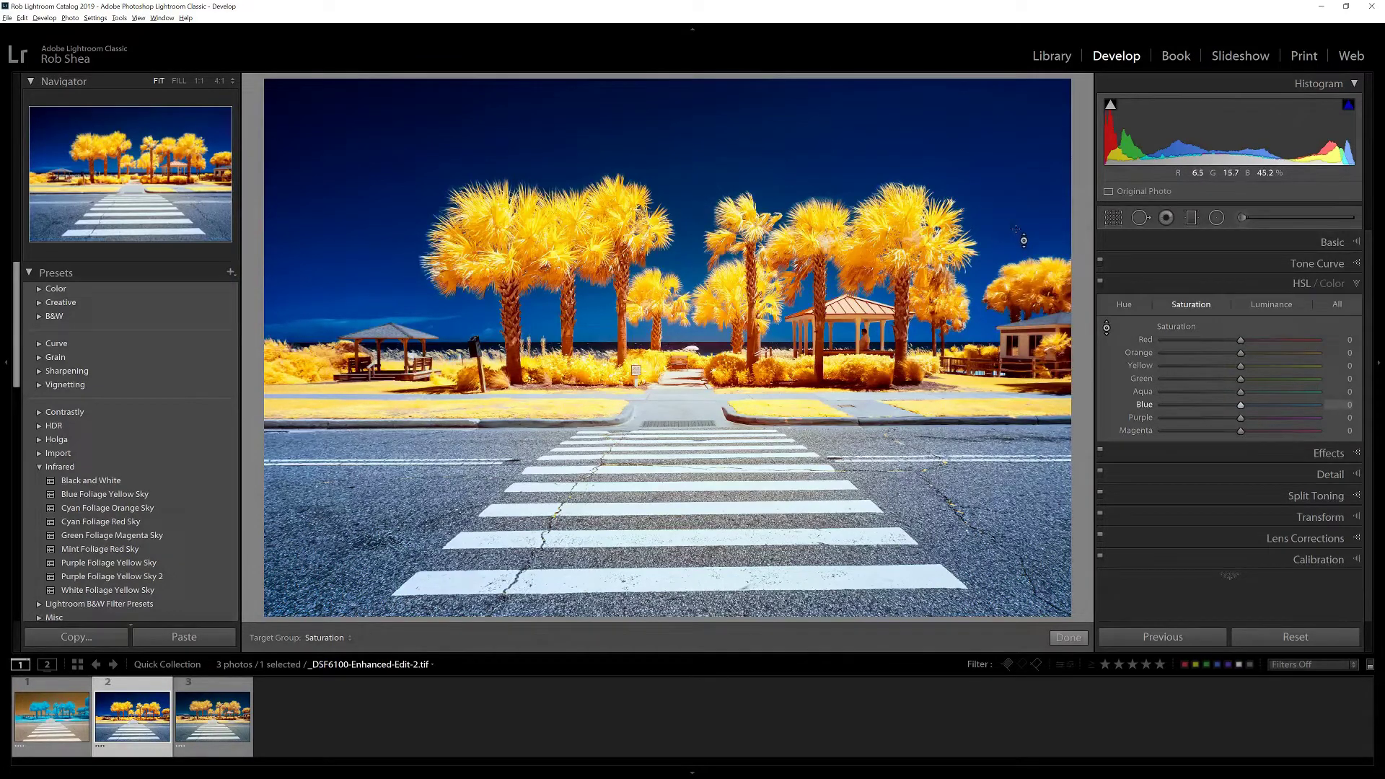
key(Down)
key(Down)
key(Down)
key(Down)
key(Down)
key(Down)
key(Down)
key(Down)
key(Down)
key(Down)
key(Down)
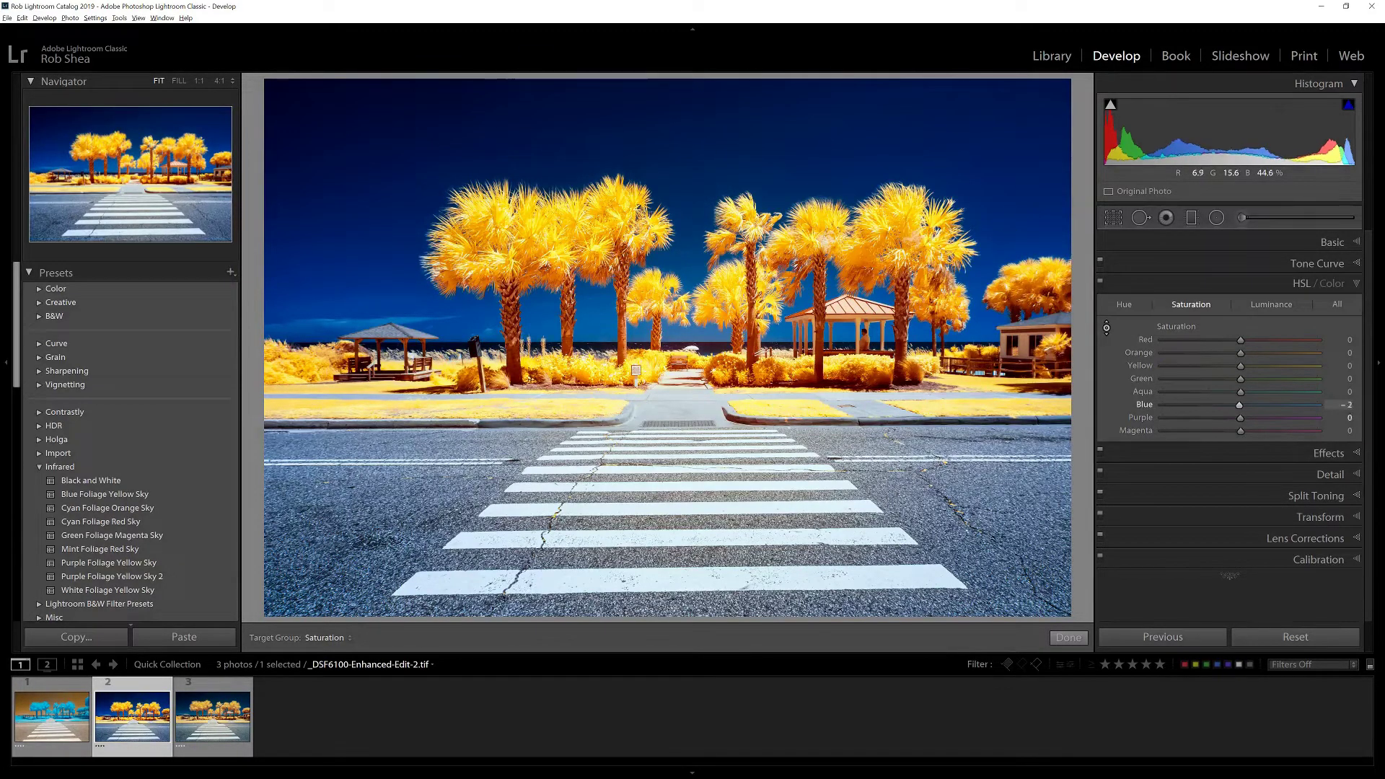
key(Down)
key(Down)
key(Down)
key(Down)
key(Down)
key(Down)
key(Down)
key(Down)
key(Down)
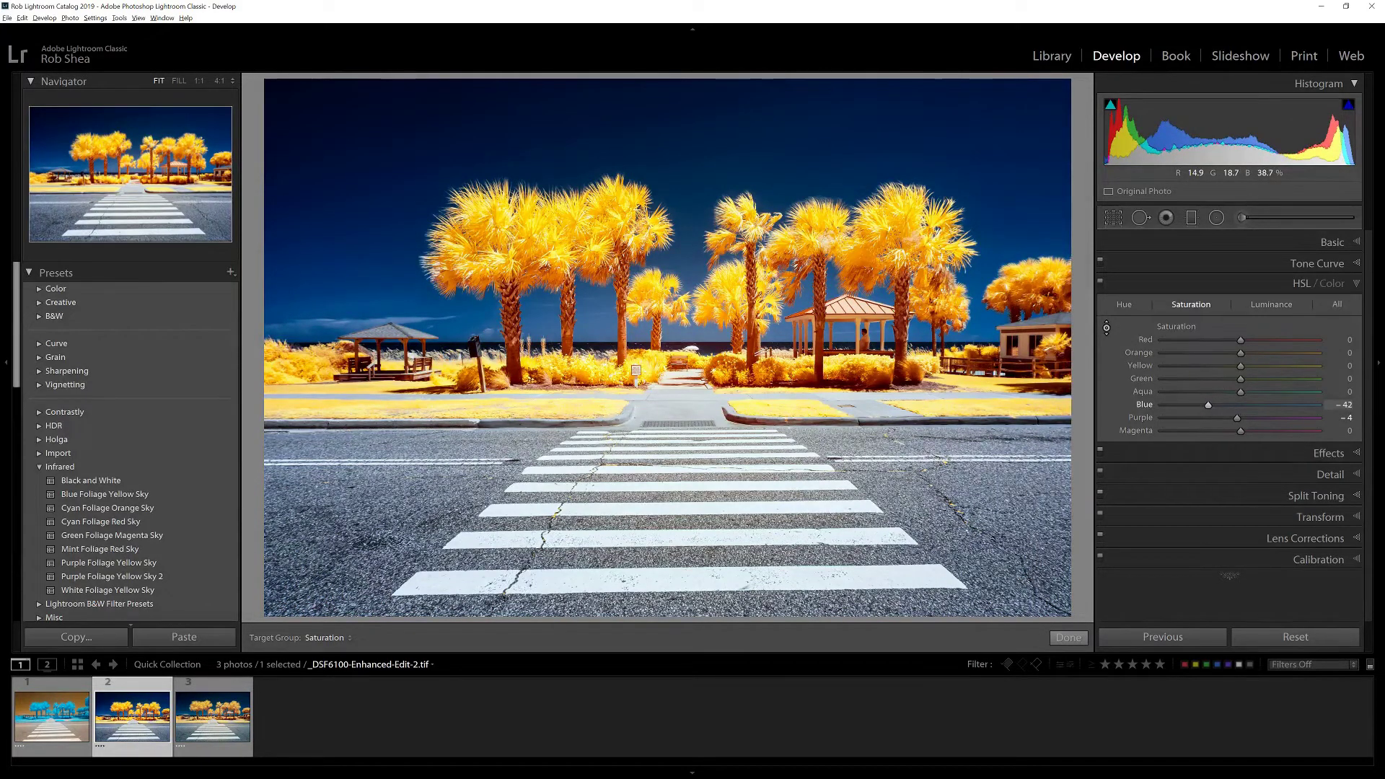
key(Down)
key(Down)
key(Down)
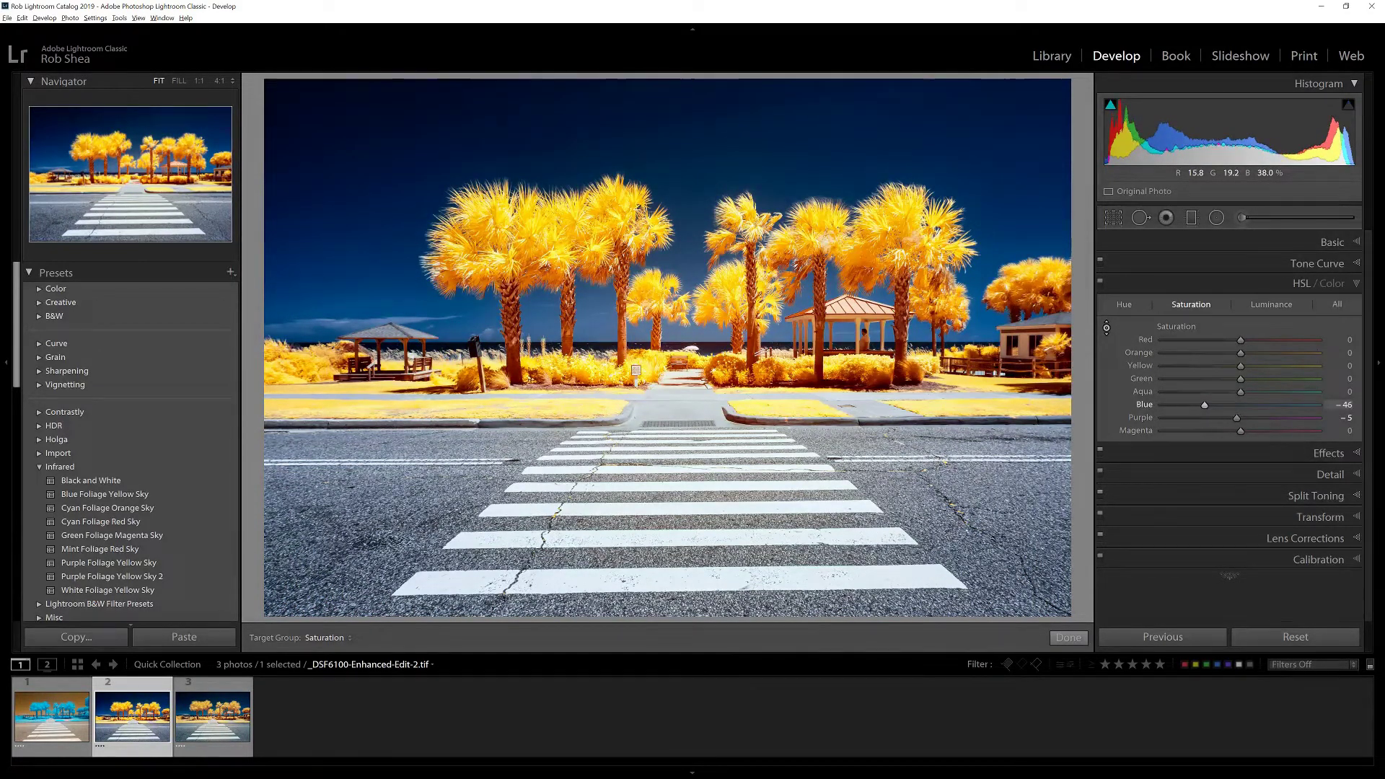
key(Up)
key(Up)
key(Up)
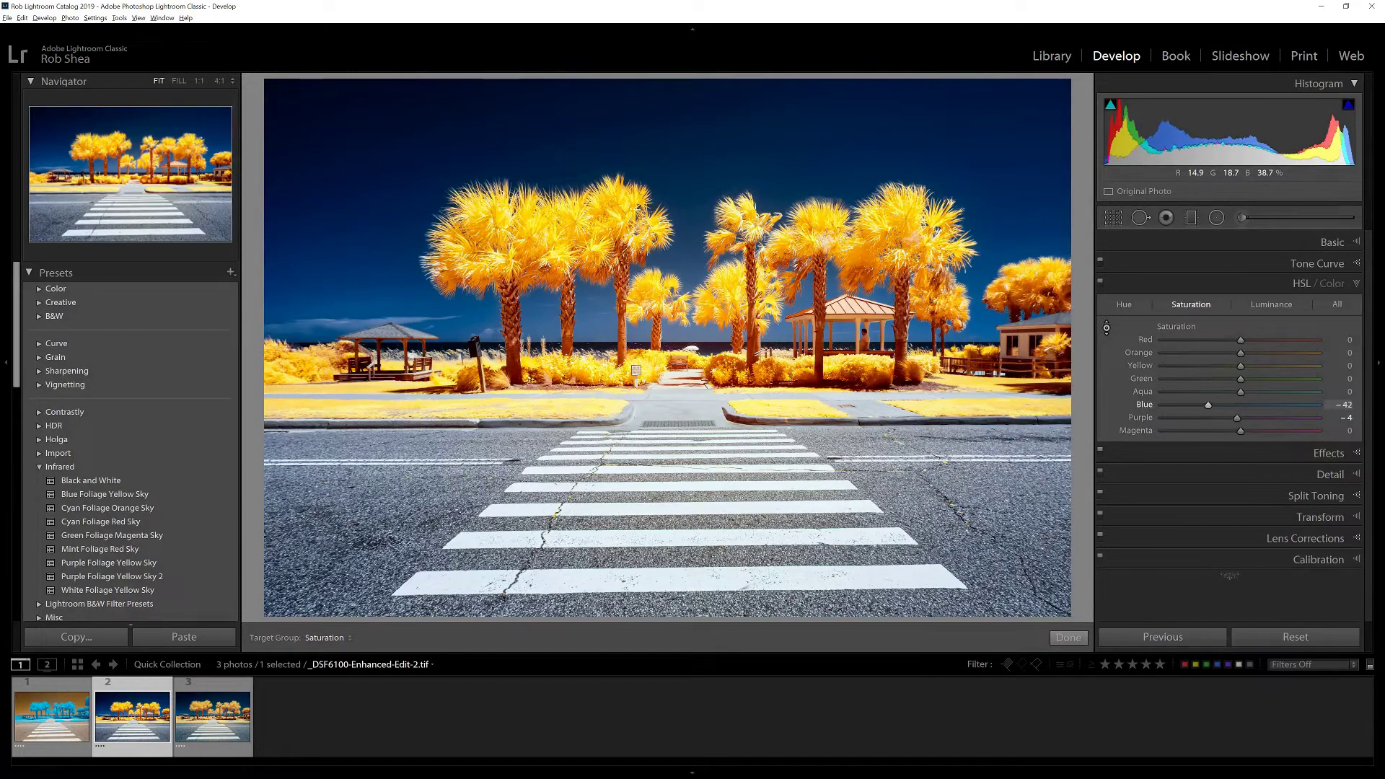
In HSL Luminance, darken the sky to Blue -24 and Purple -7 while keeping the crosswalk white
click(1273, 304)
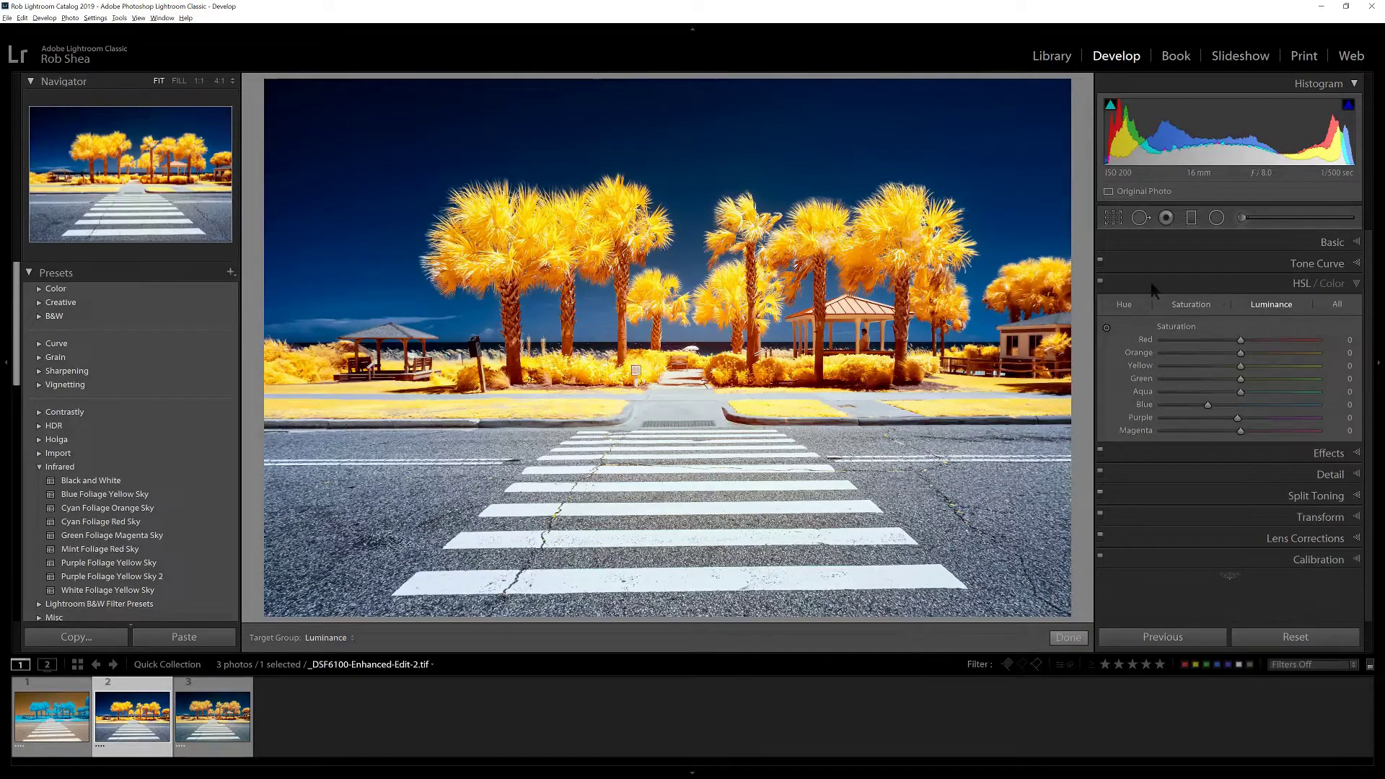
drag(1014, 217, 1013, 313)
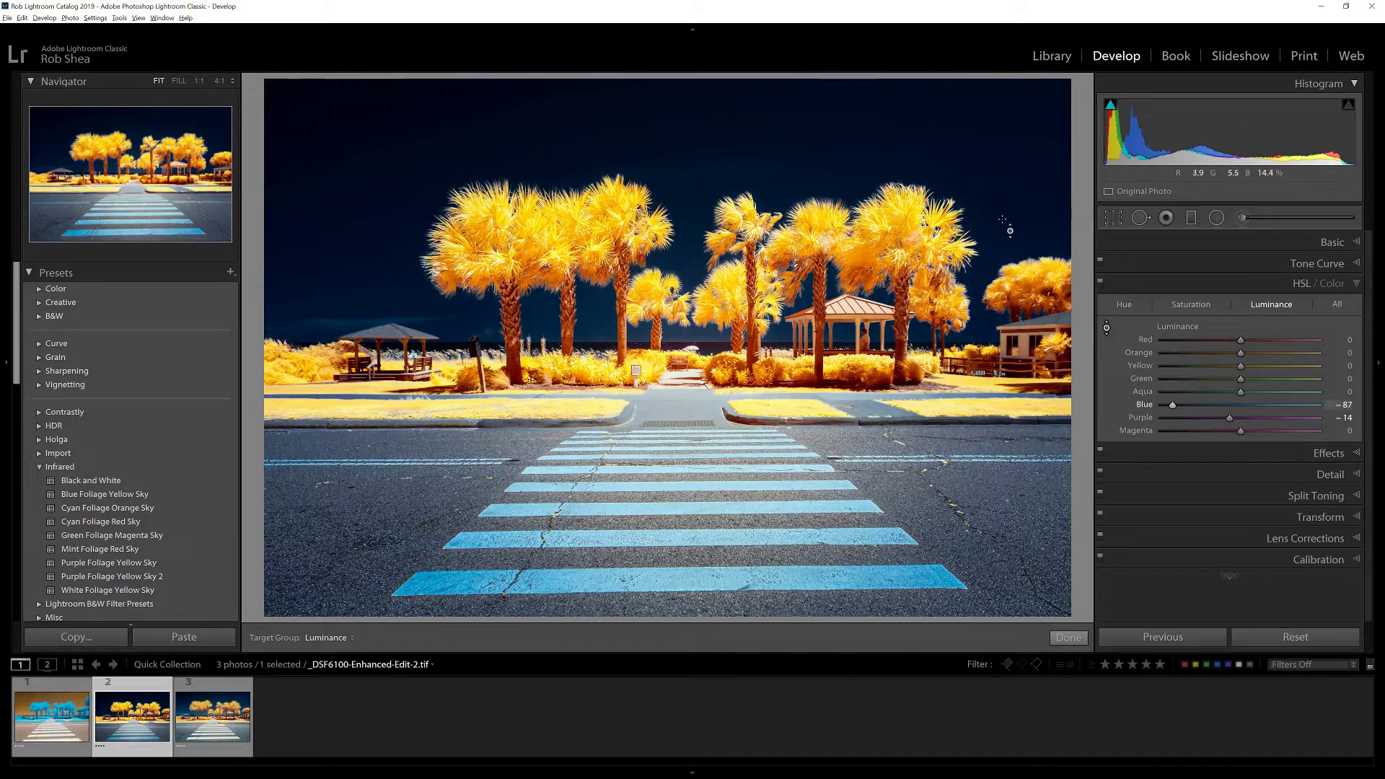
drag(722, 144, 722, 101)
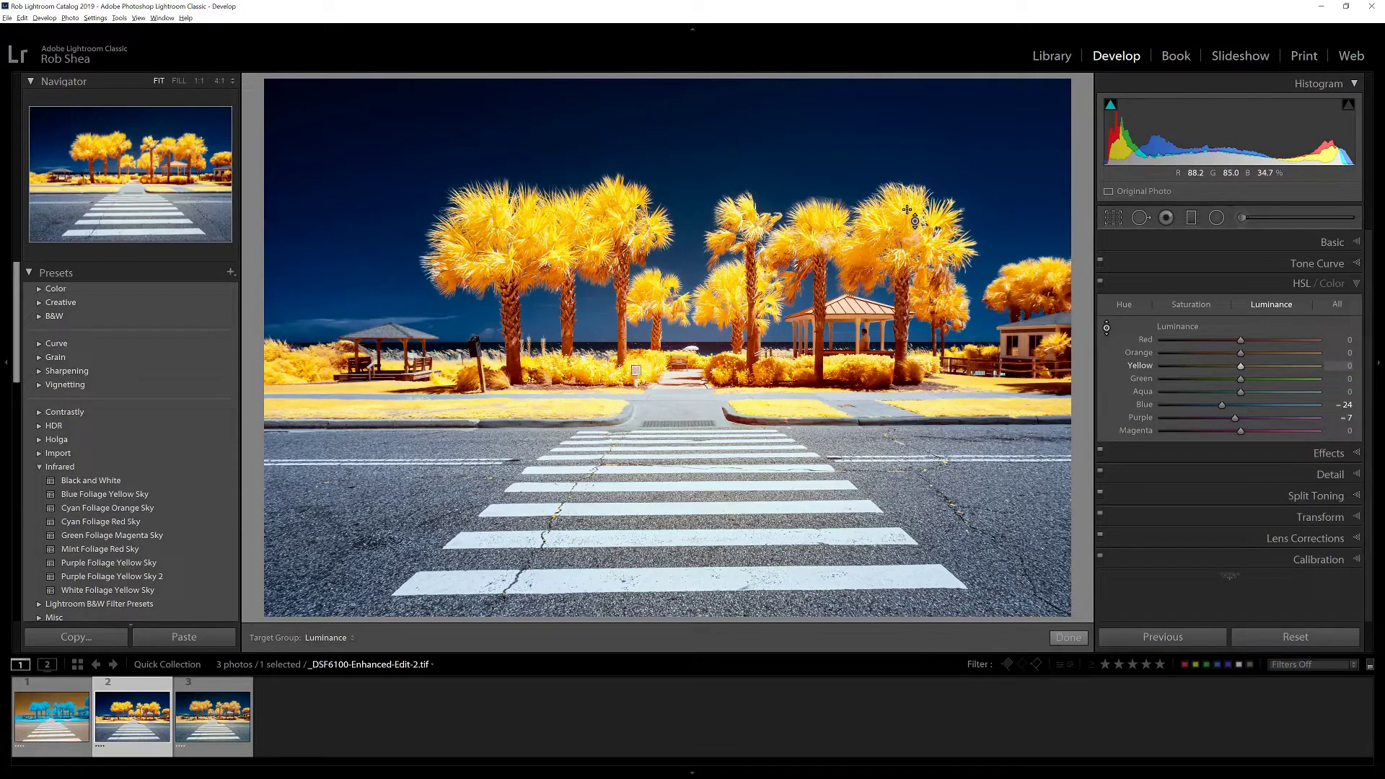
Darken the palms to Yellow luminance -20, then set Yellow saturation to -18
drag(636, 370, 636, 381)
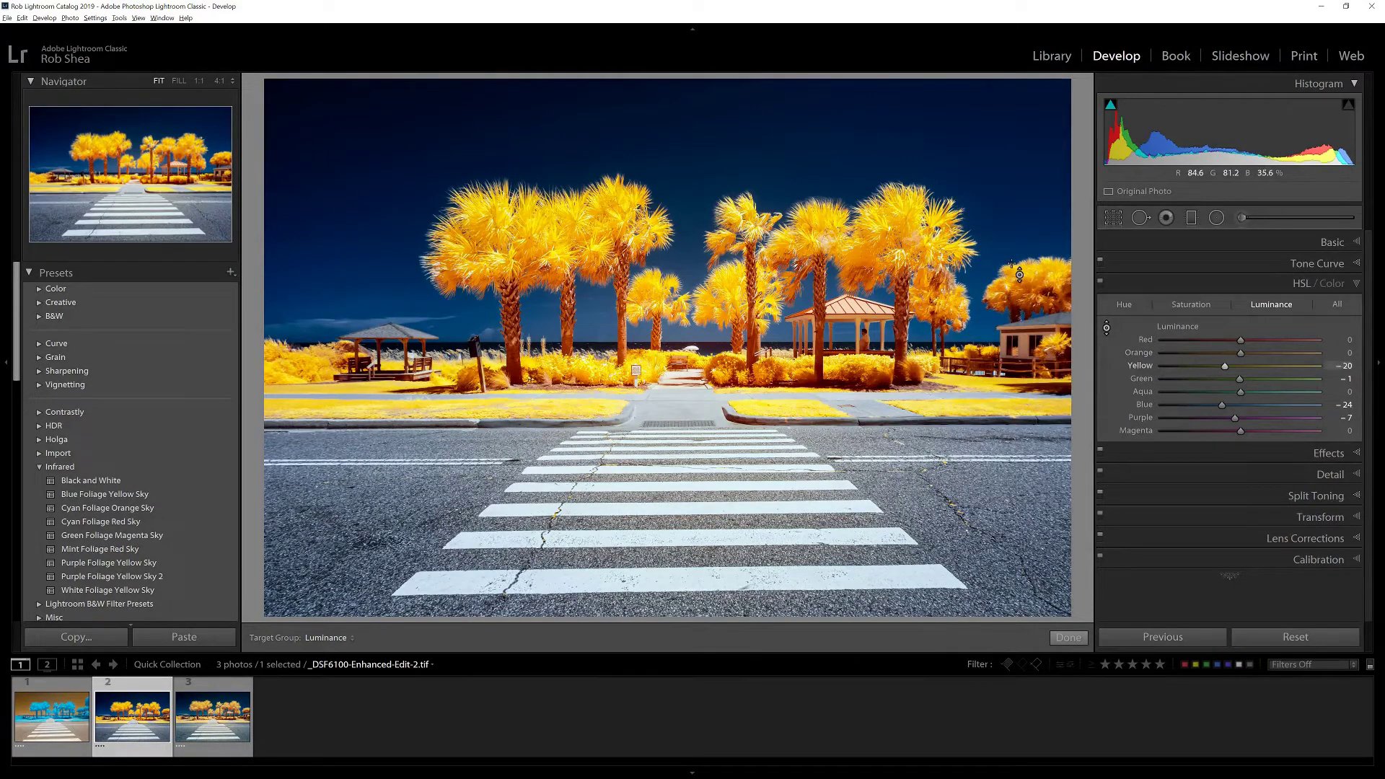
click(1191, 306)
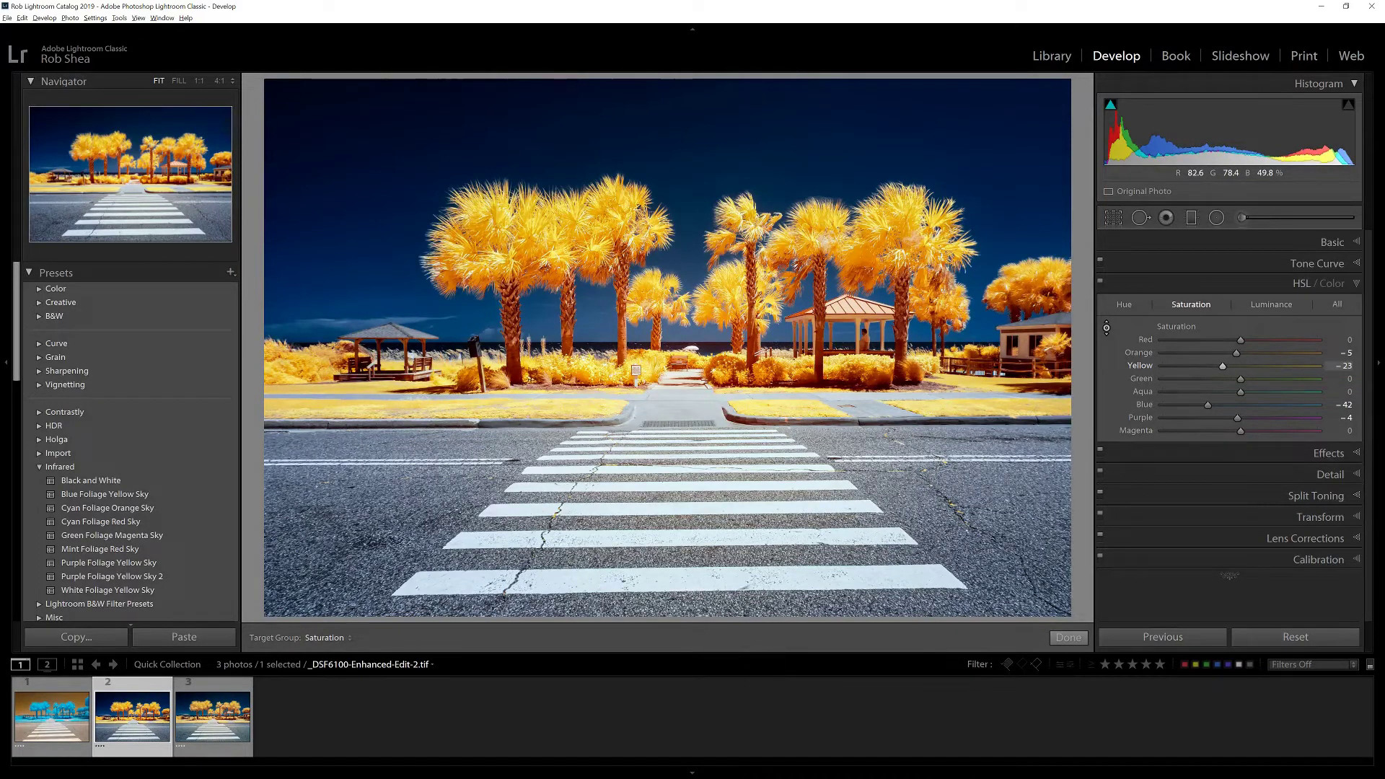
key(Up)
key(Up)
key(Up)
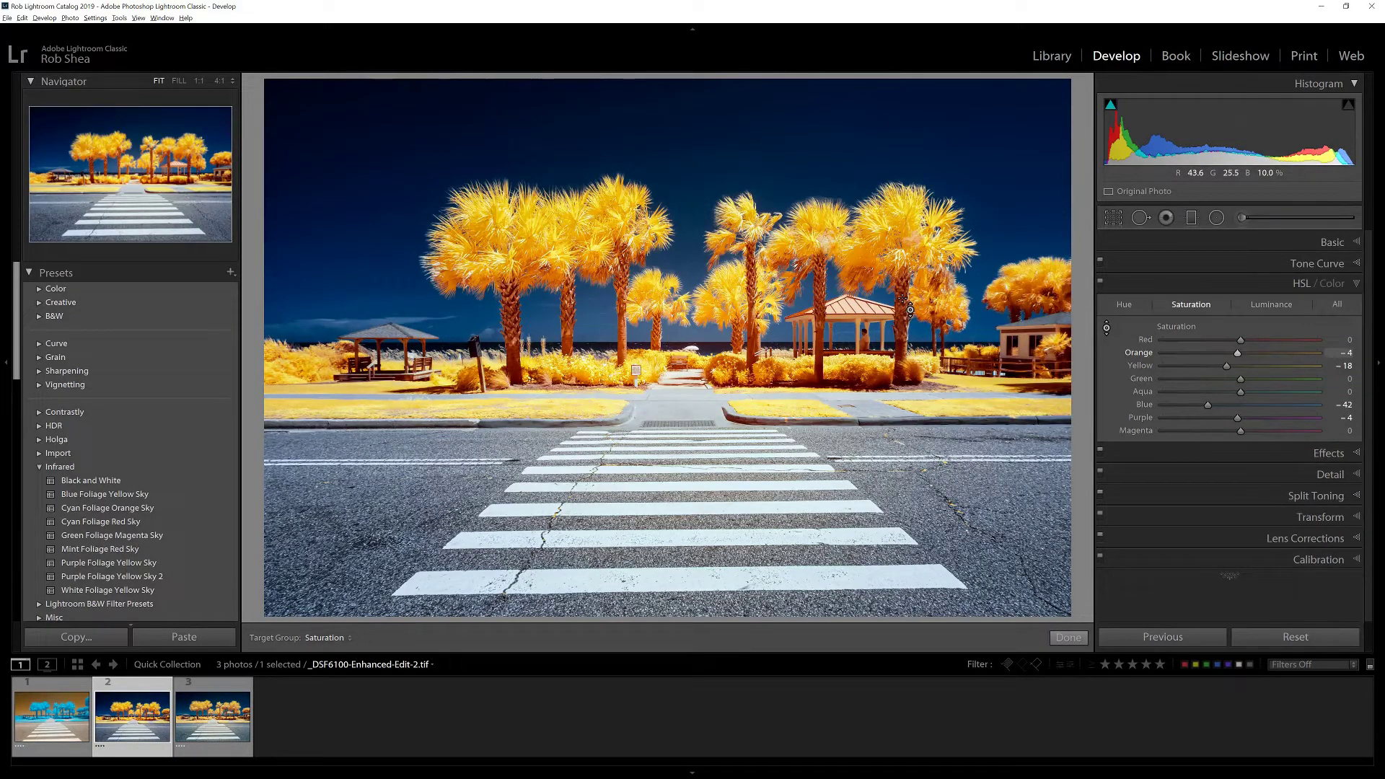
Mute the warm tones with the targeted tool to Red saturation -23 and Orange -30
click(1268, 306)
click(1173, 303)
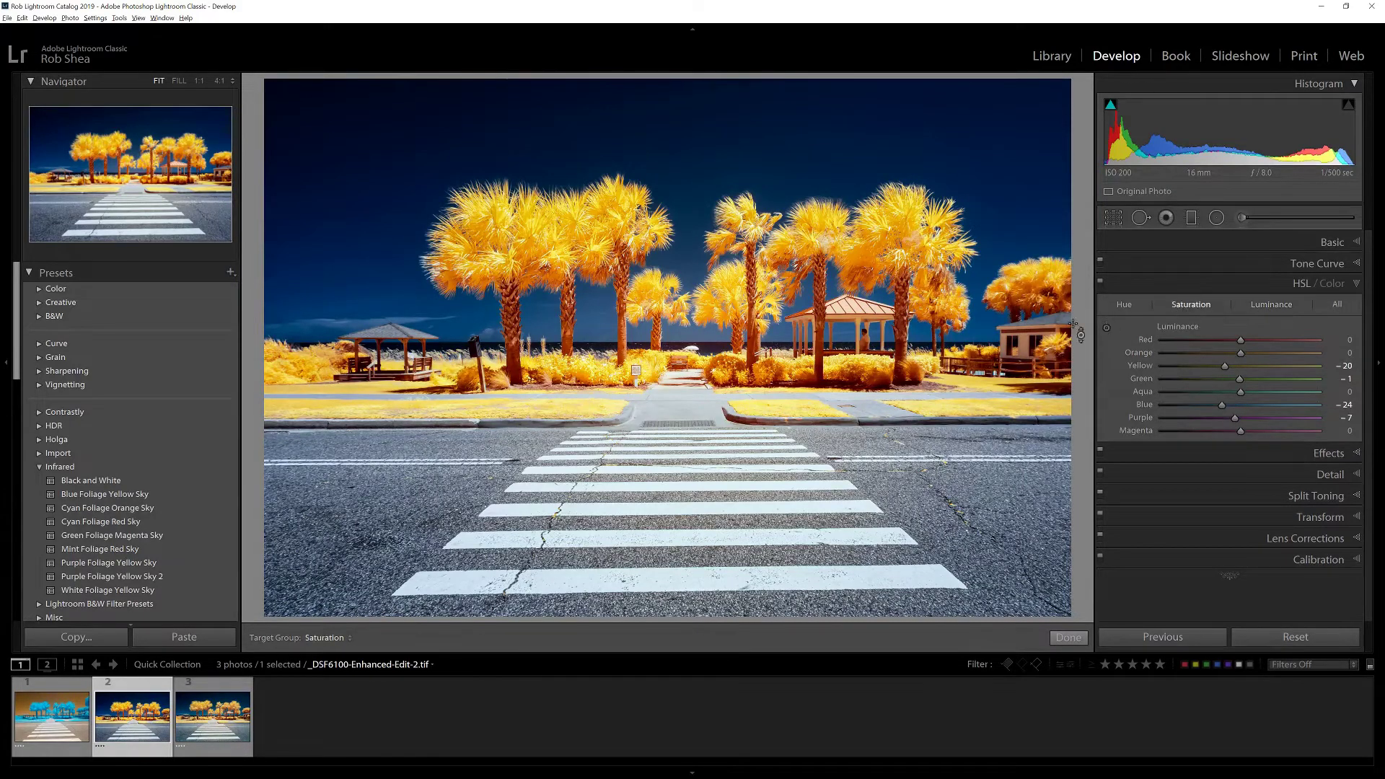
drag(636, 370, 636, 370)
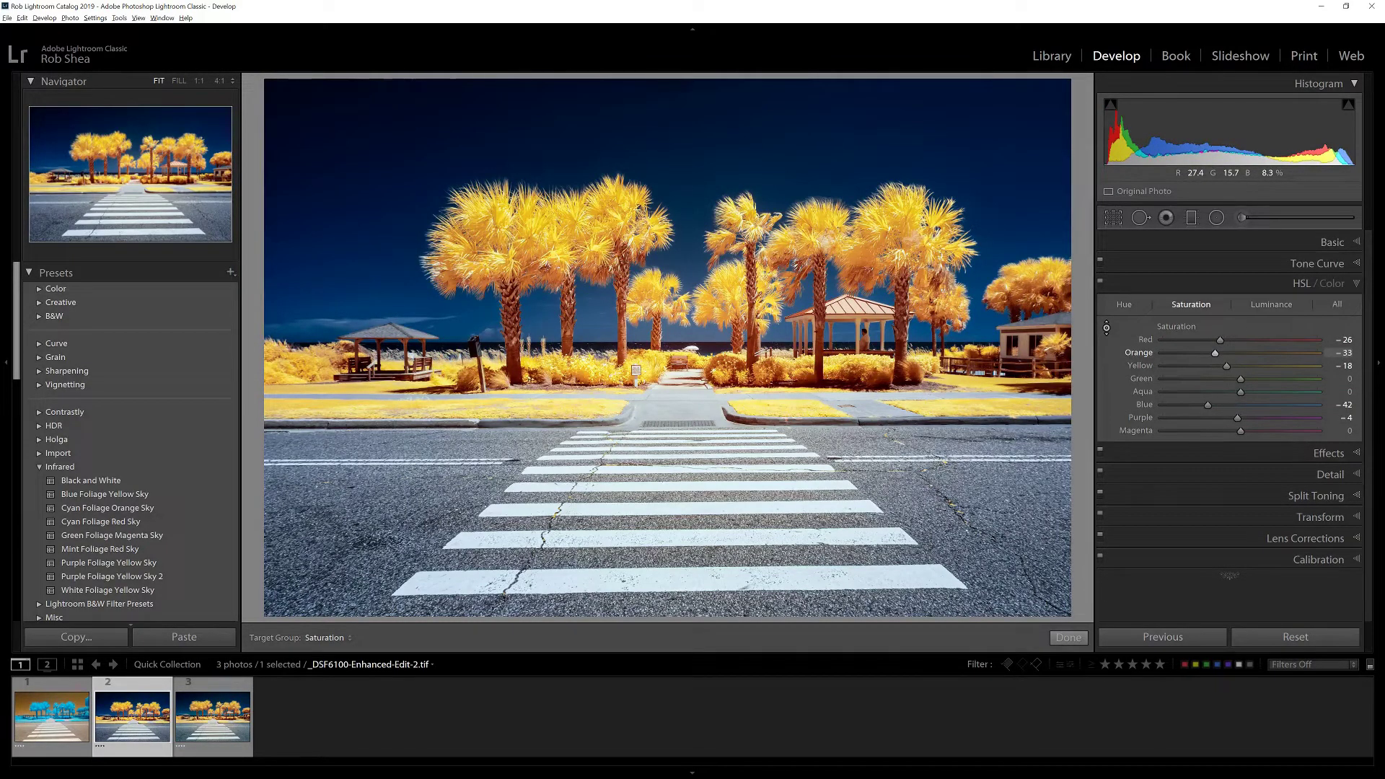
drag(635, 370, 636, 370)
Lift Red and Orange luminance slightly and darken Yellow luminance to -30
click(1288, 304)
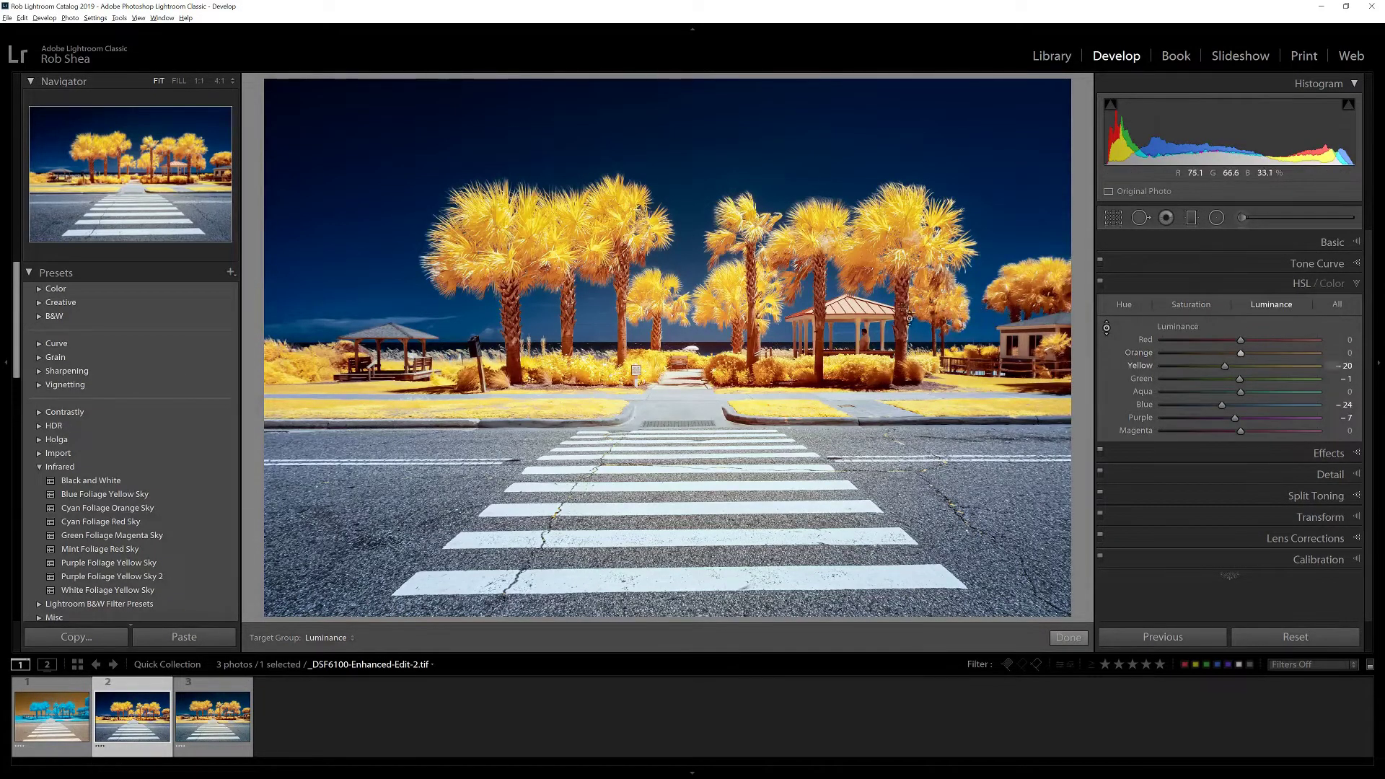
key(Up)
key(Up)
key(Up)
key(Up)
key(Up)
key(Up)
key(Up)
key(Up)
key(Up)
key(Up)
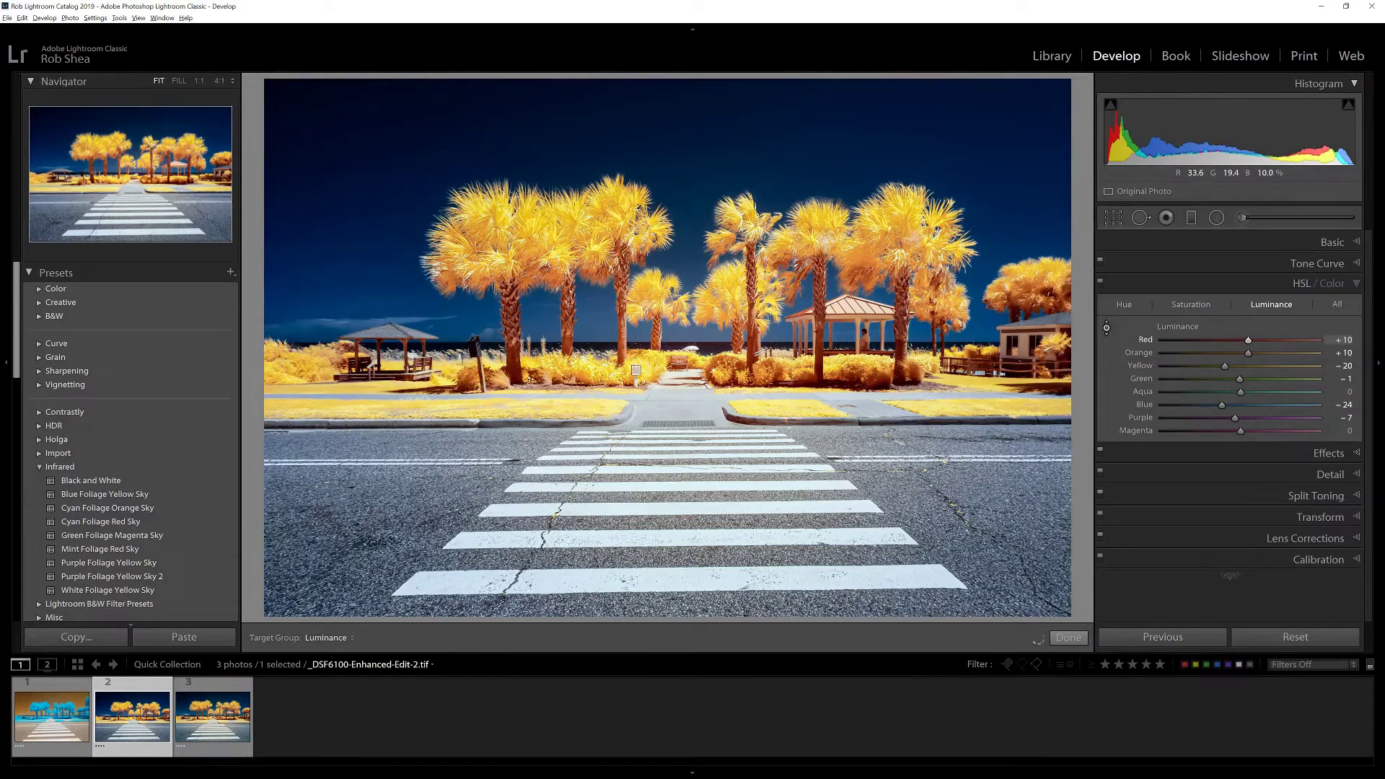
key(Down)
key(Down)
key(Down)
key(Down)
key(Down)
key(Down)
key(Down)
key(Down)
key(Down)
key(Down)
key(Down)
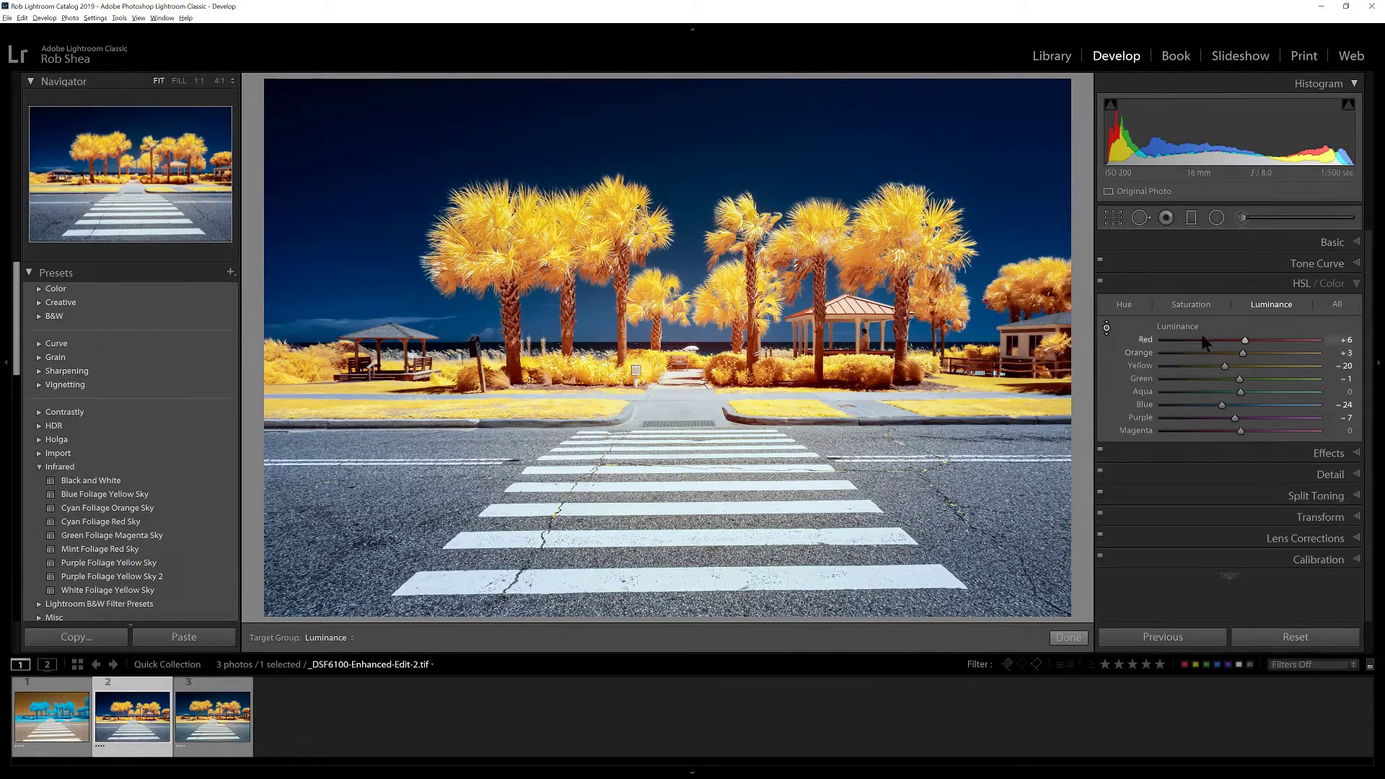
click(1189, 306)
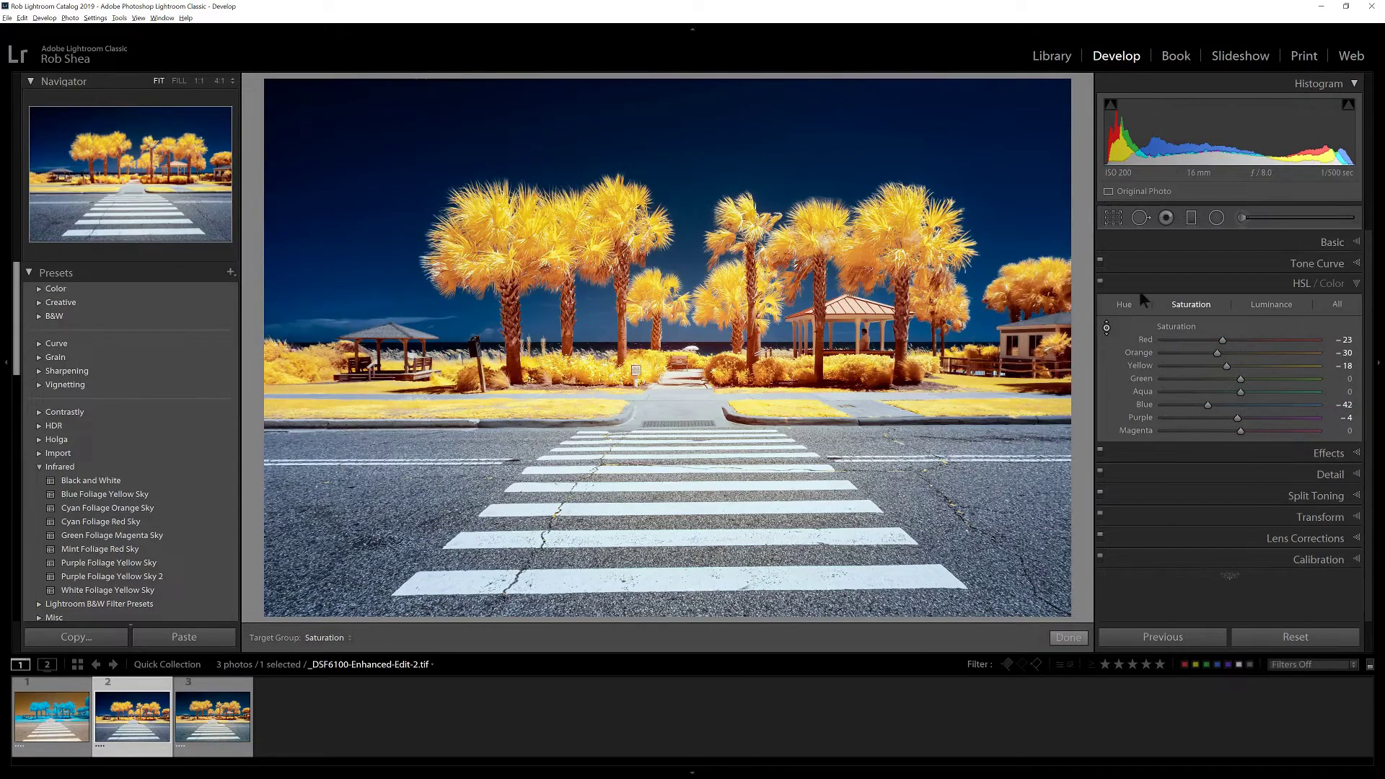
click(1272, 306)
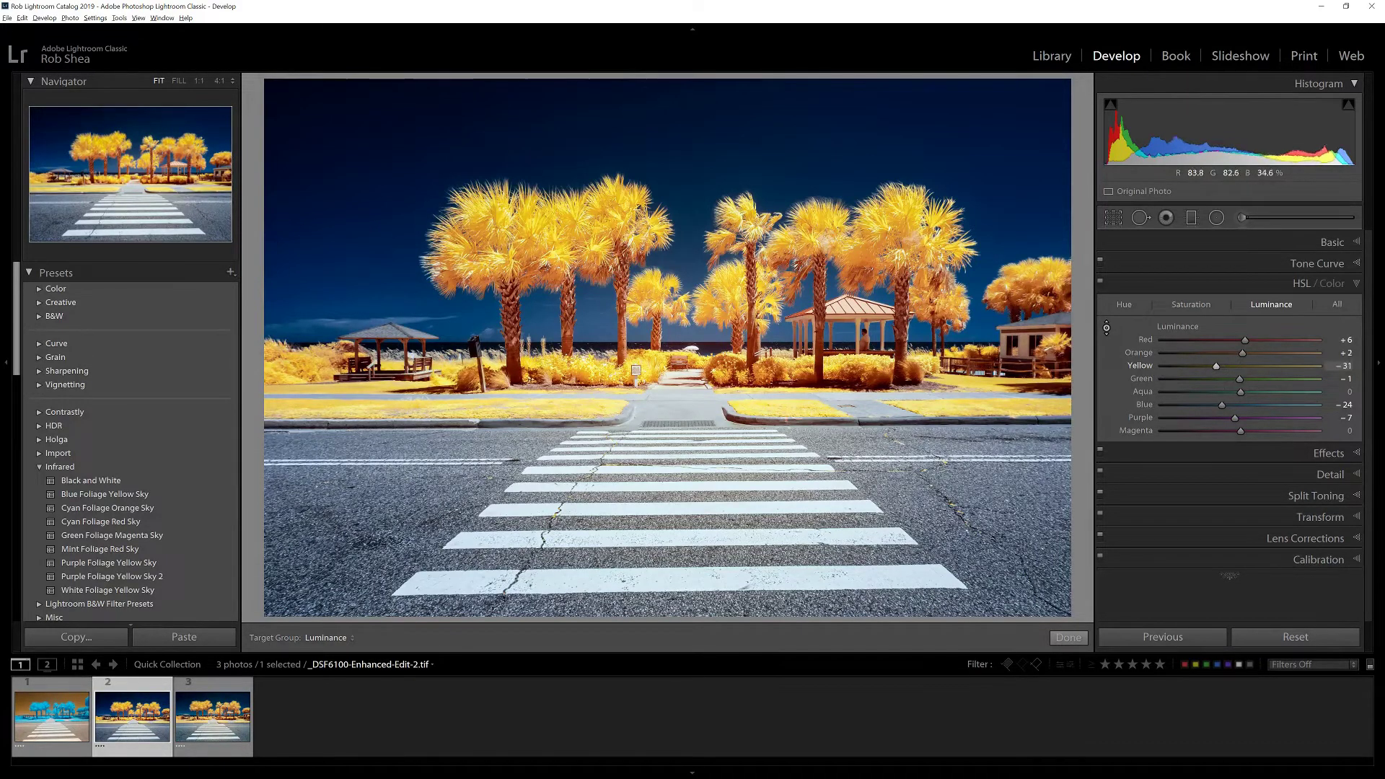
drag(548, 217, 549, 226)
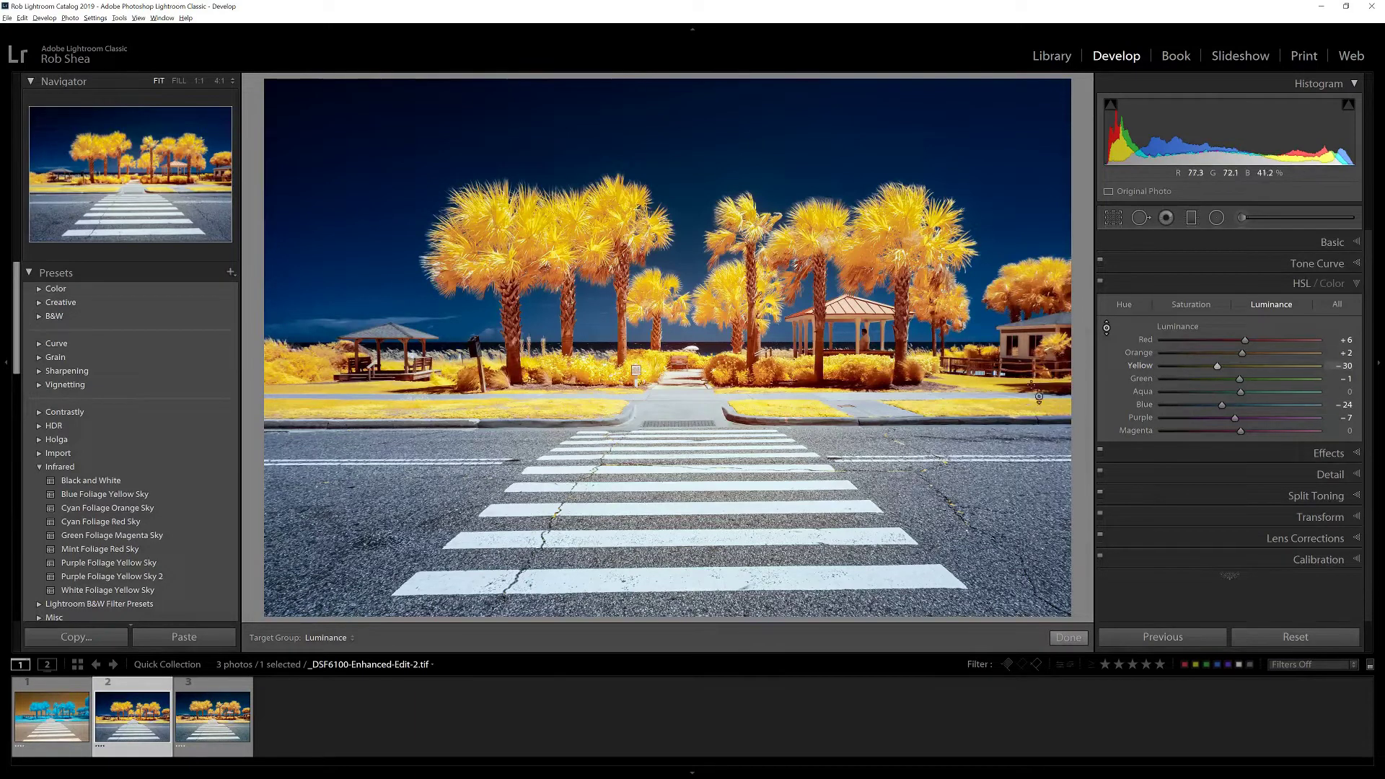
Exit the HSL targeted tool, keeping luminance at Red +6, Yellow -30 and Blue -24
click(1069, 638)
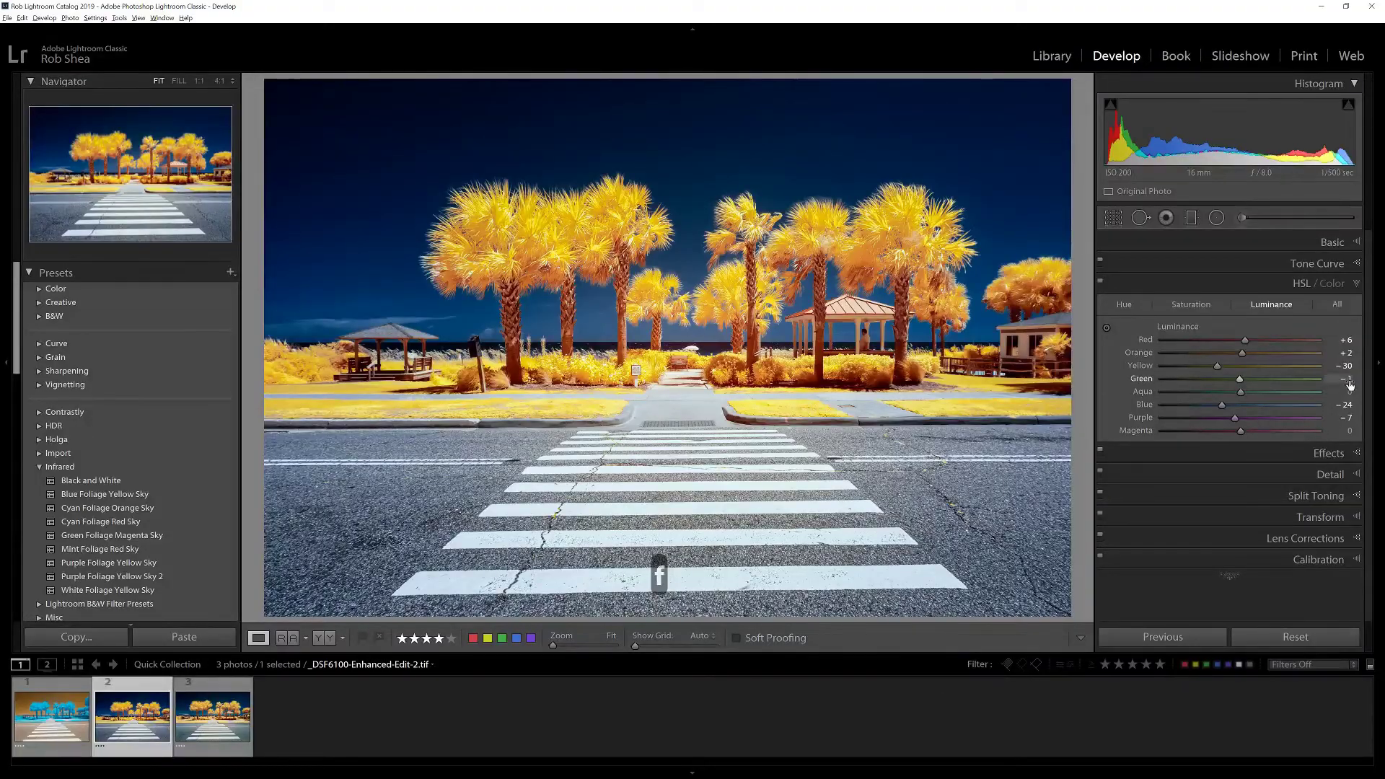
Add a wide inverted radial filter over the crosswalk with Highlights reset and Exposure -0.20
click(1216, 218)
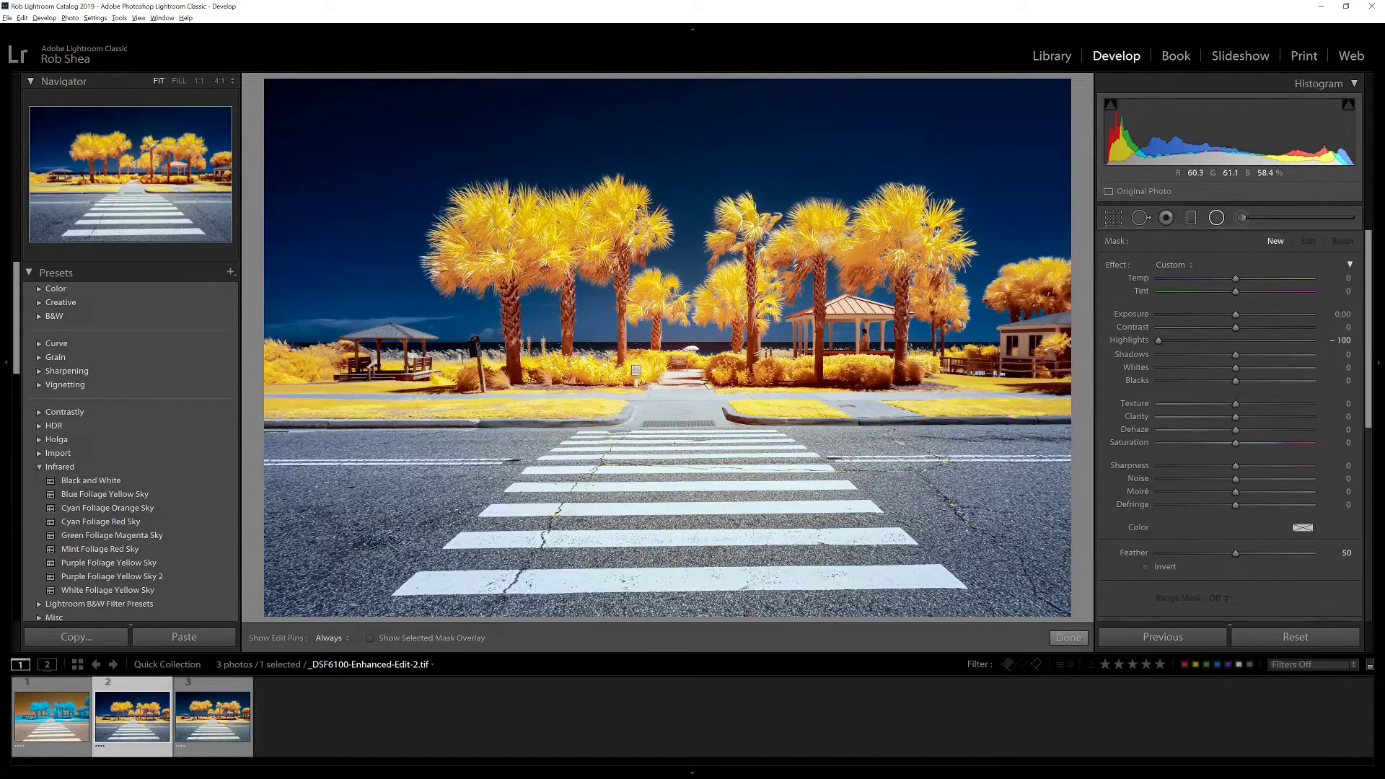
mouse_move(681, 453)
mouse_down()
mouse_move(720, 570)
mouse_move(760, 618)
mouse_up()
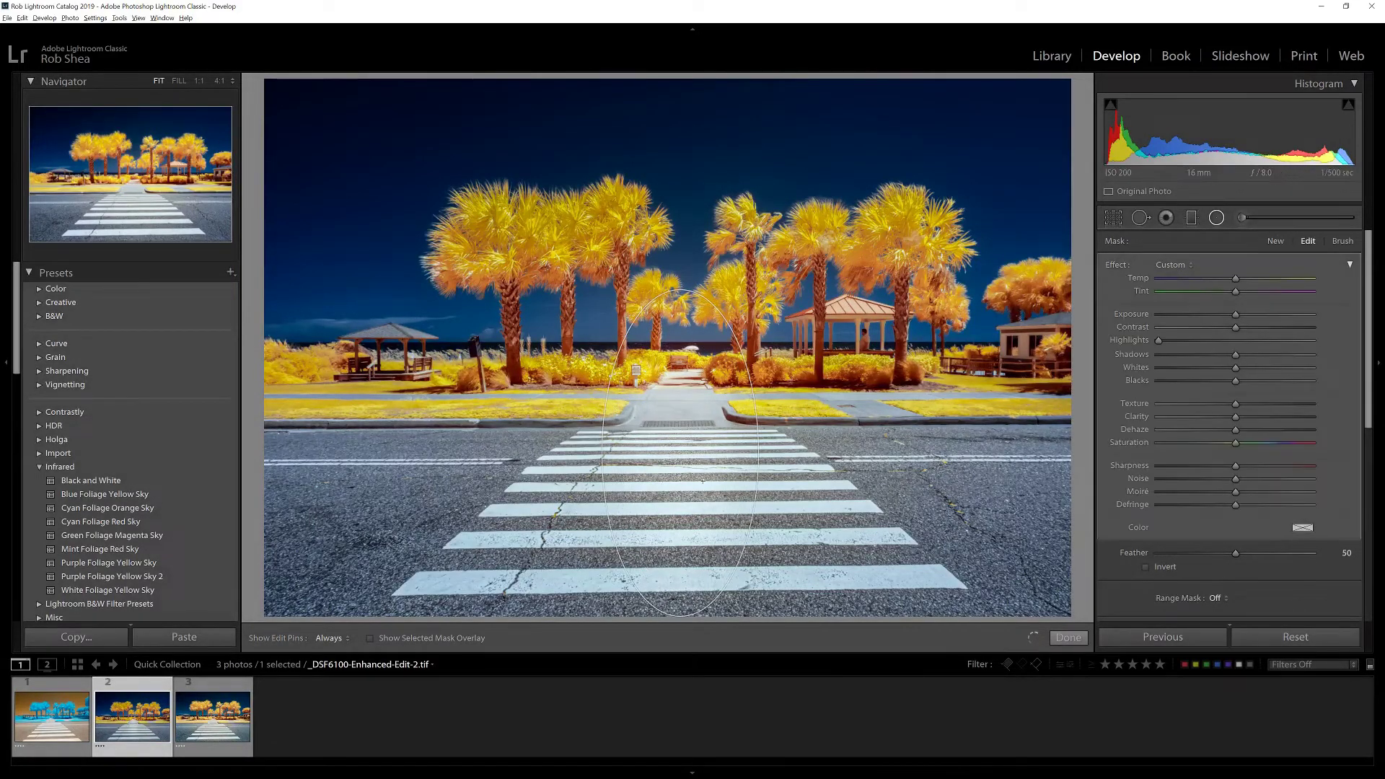
drag(680, 453, 680, 504)
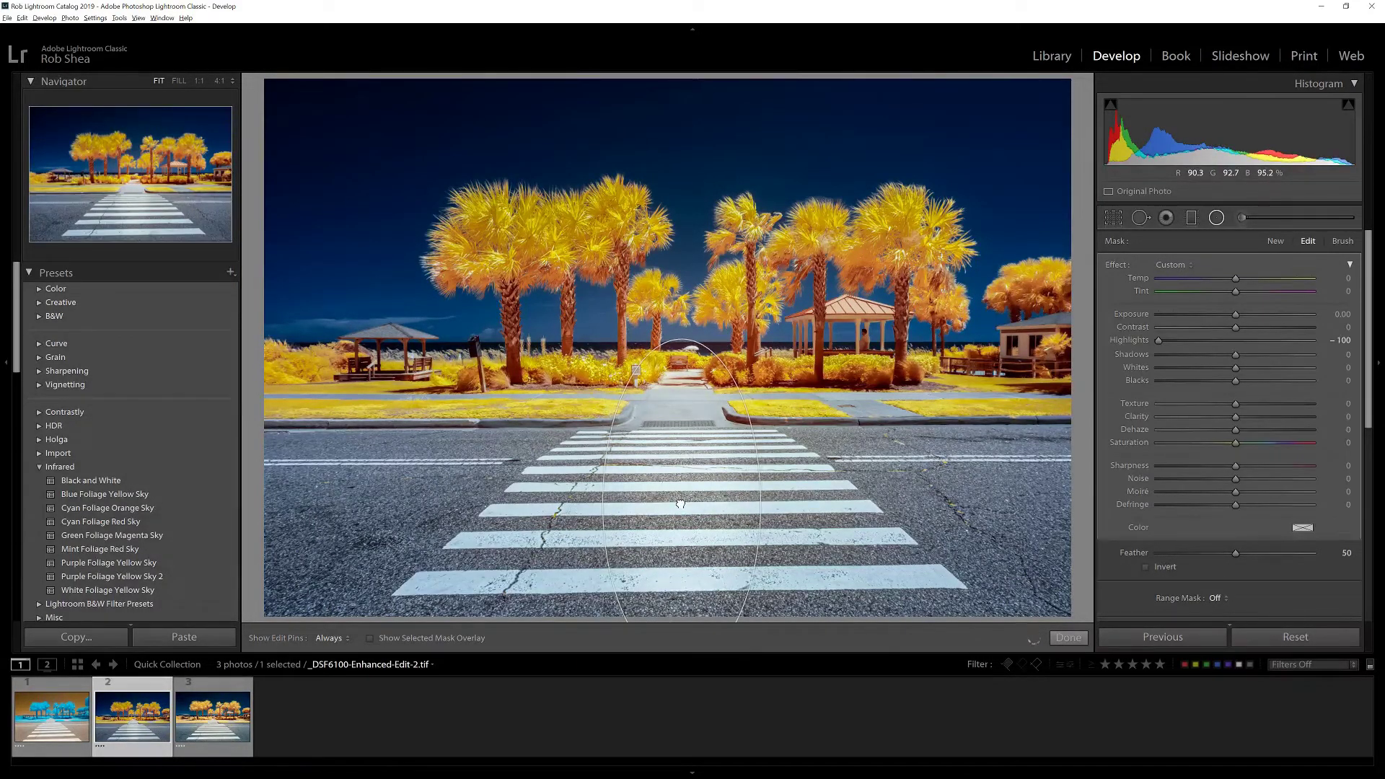
double_click(1132, 339)
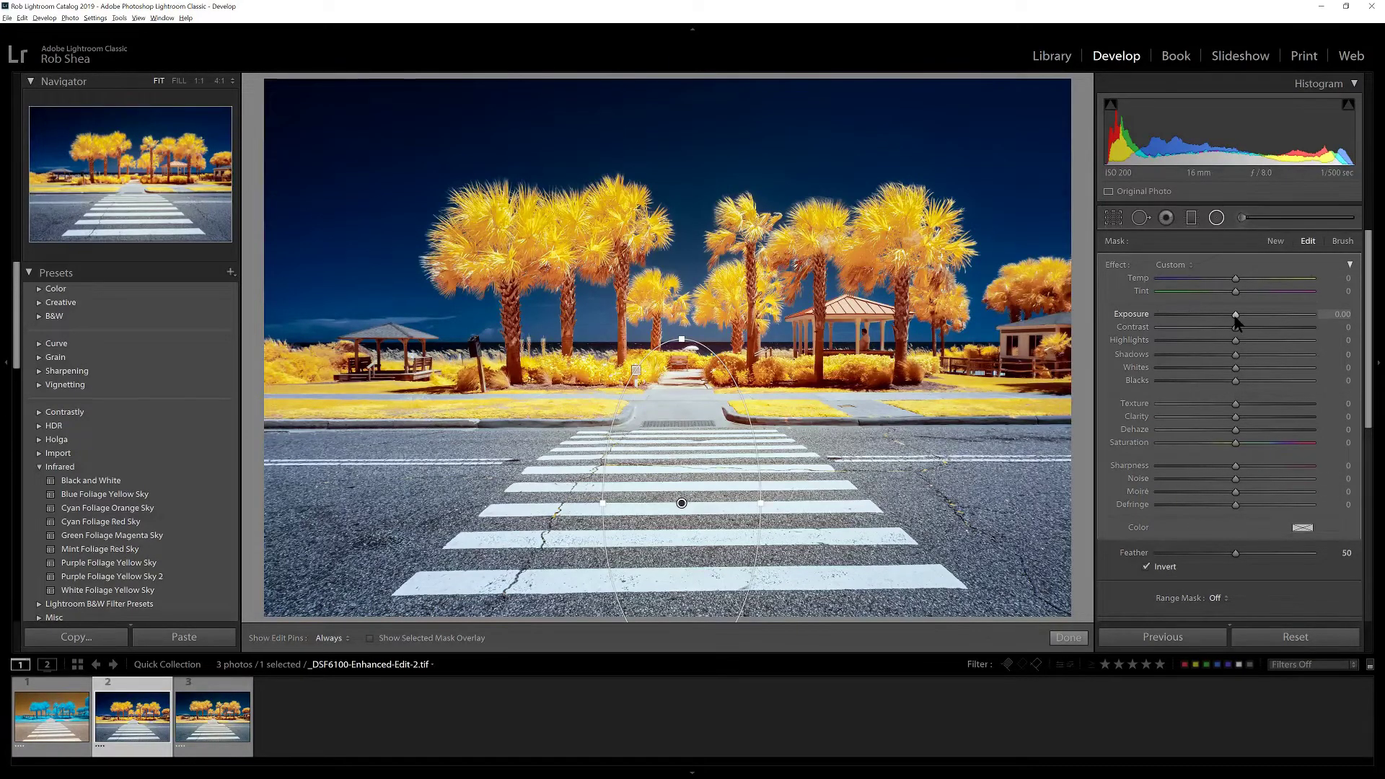
drag(1235, 318, 1230, 317)
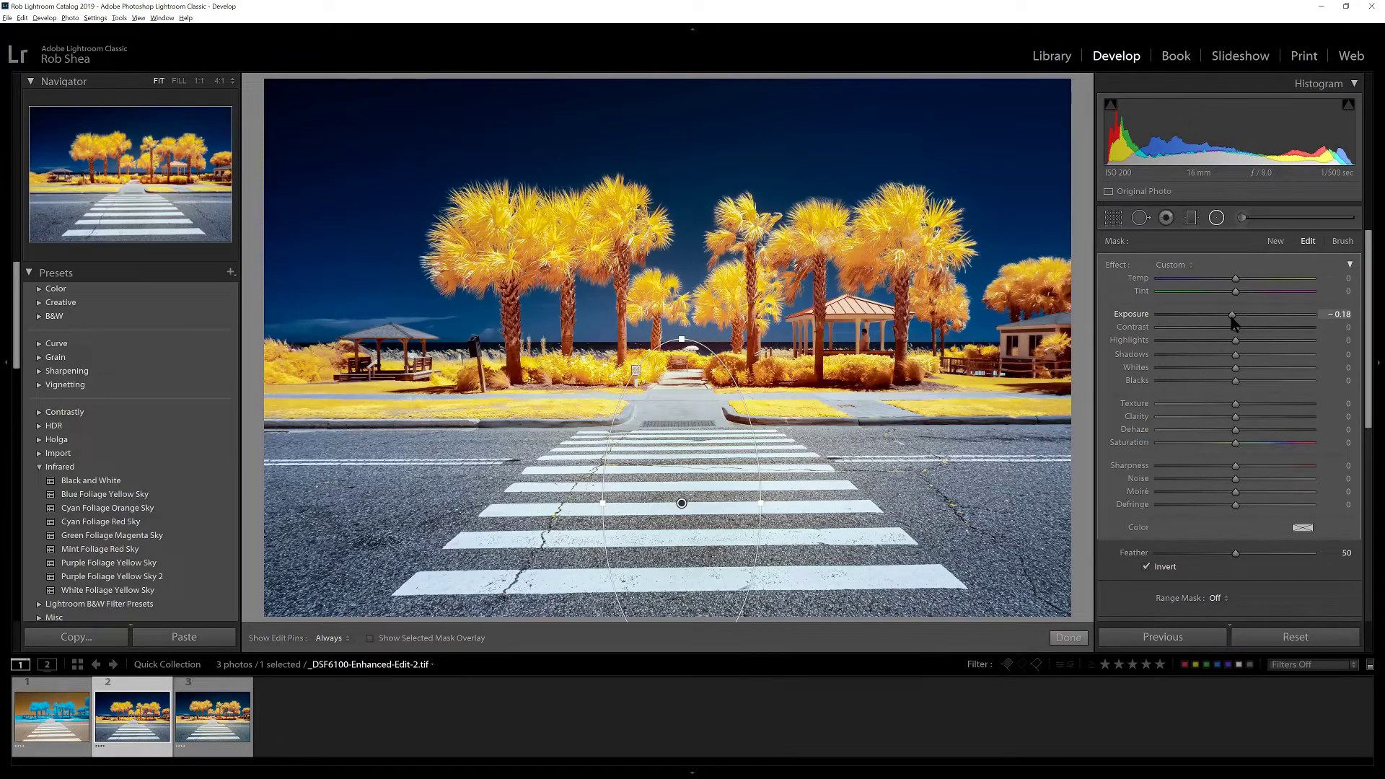
drag(761, 504, 802, 503)
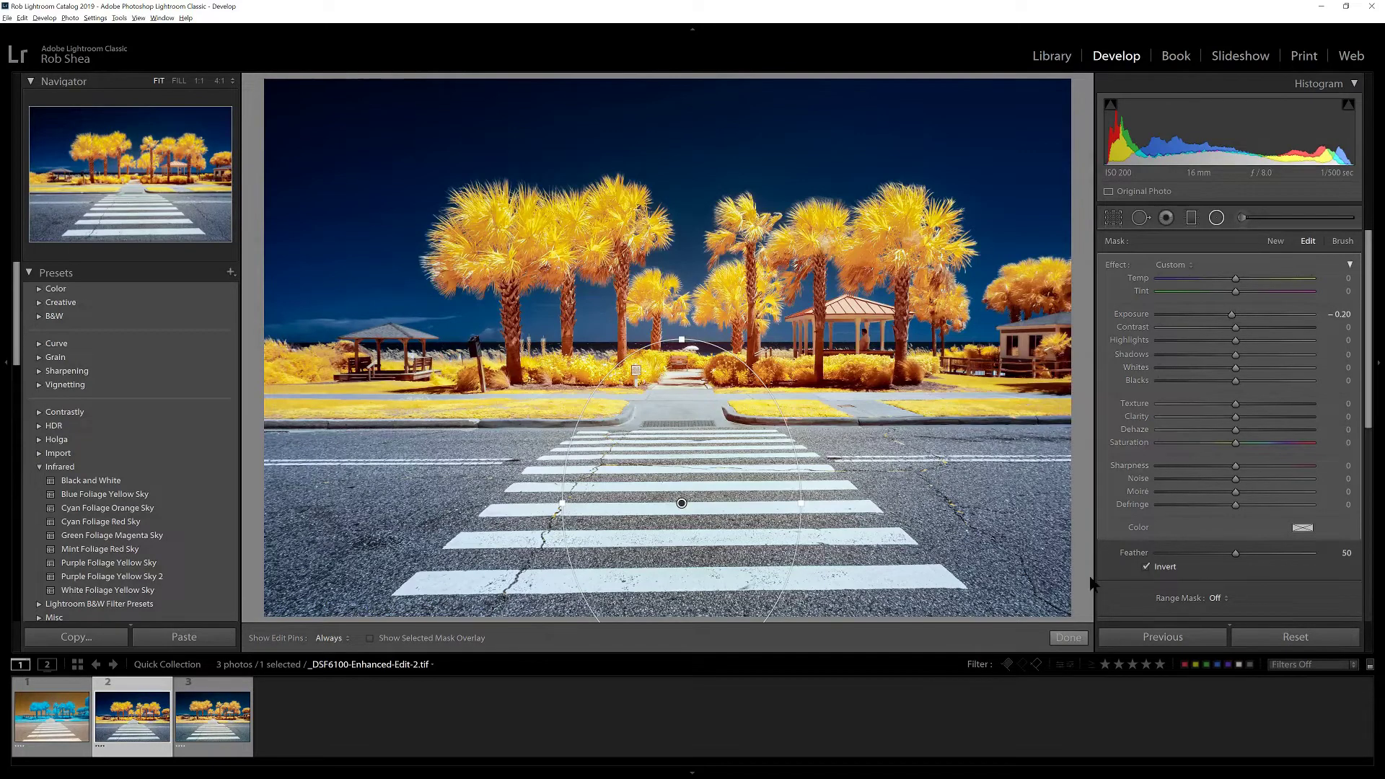
click(1067, 639)
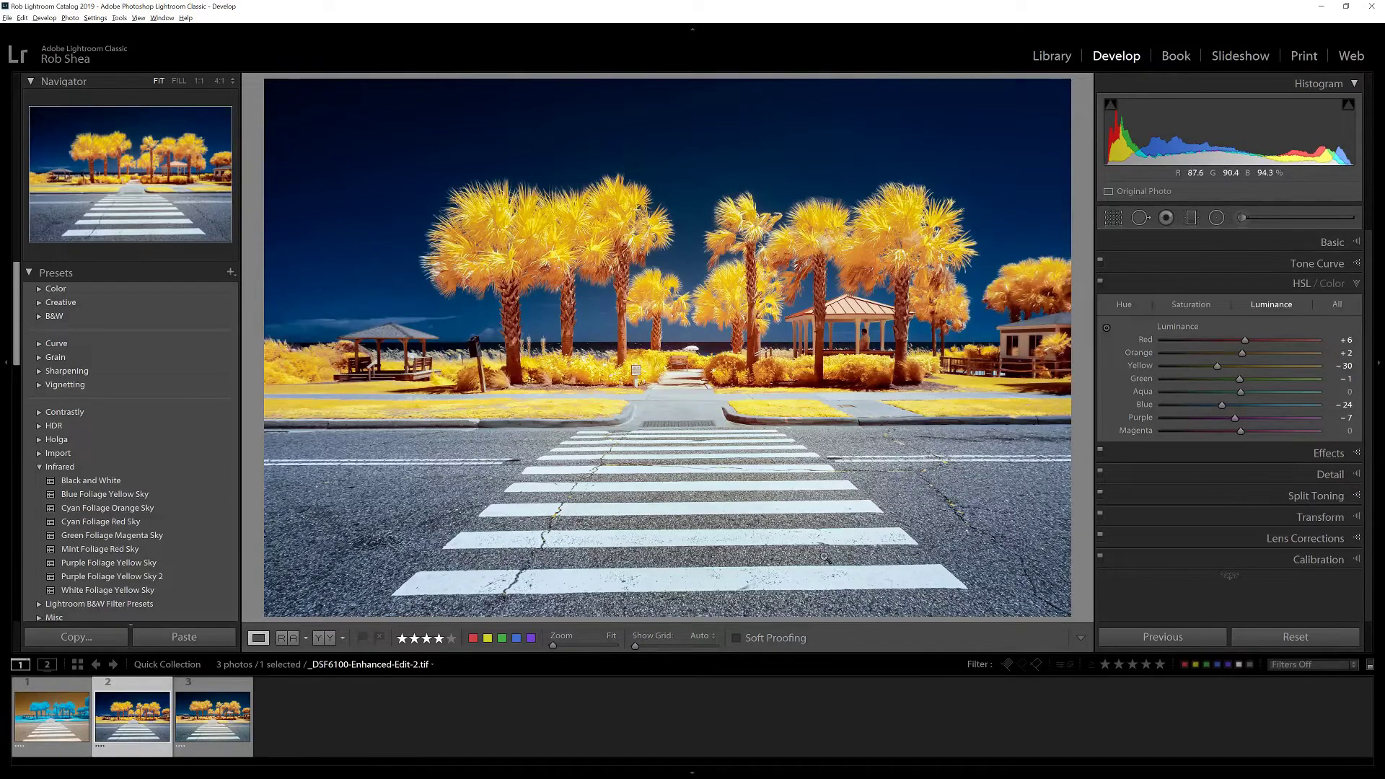
Expand the Basic panel to review Contrast +20, Clarity +20 and Dehaze +10, then return to Library
click(1331, 243)
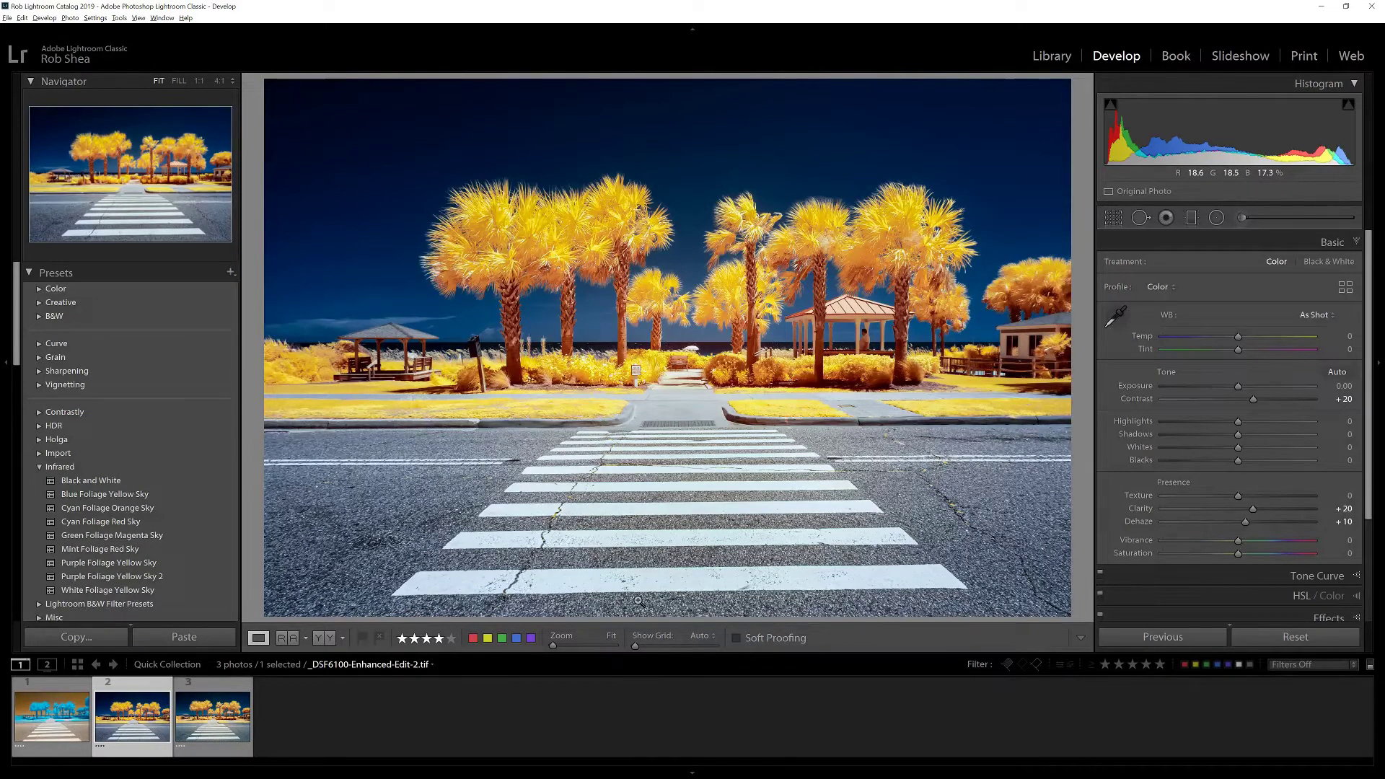
key(g)
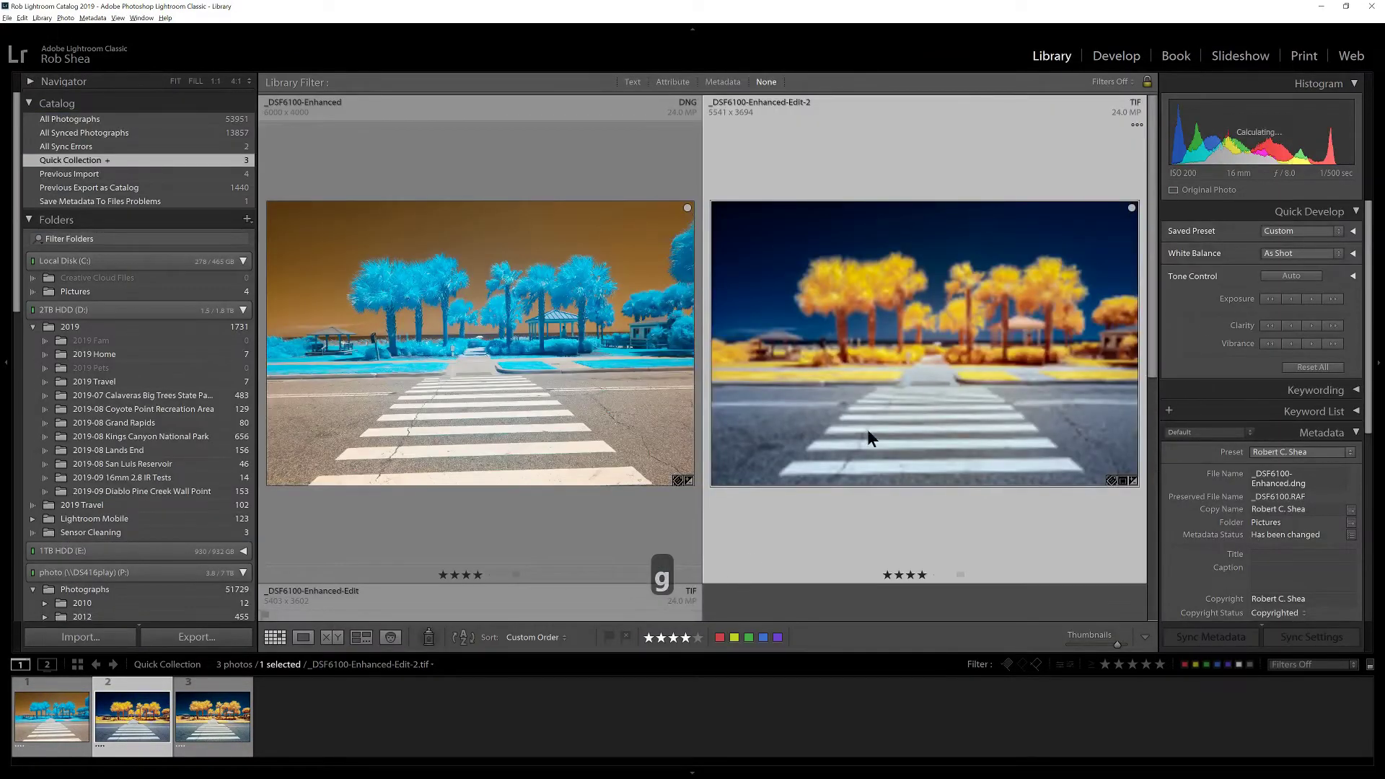
Open the original _DSF6100-Enhanced.dng in Develop and apply the Adobe Color profile
click(552, 366)
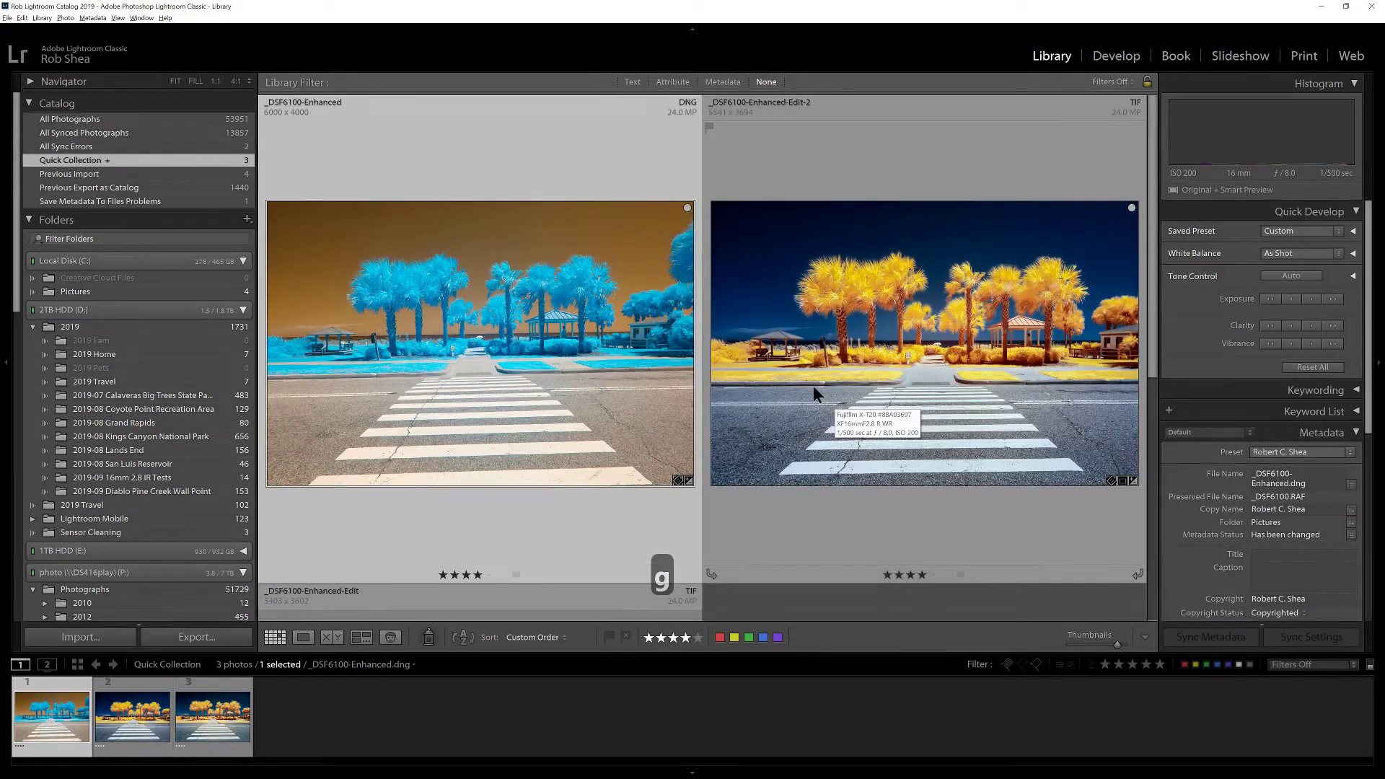
key(d)
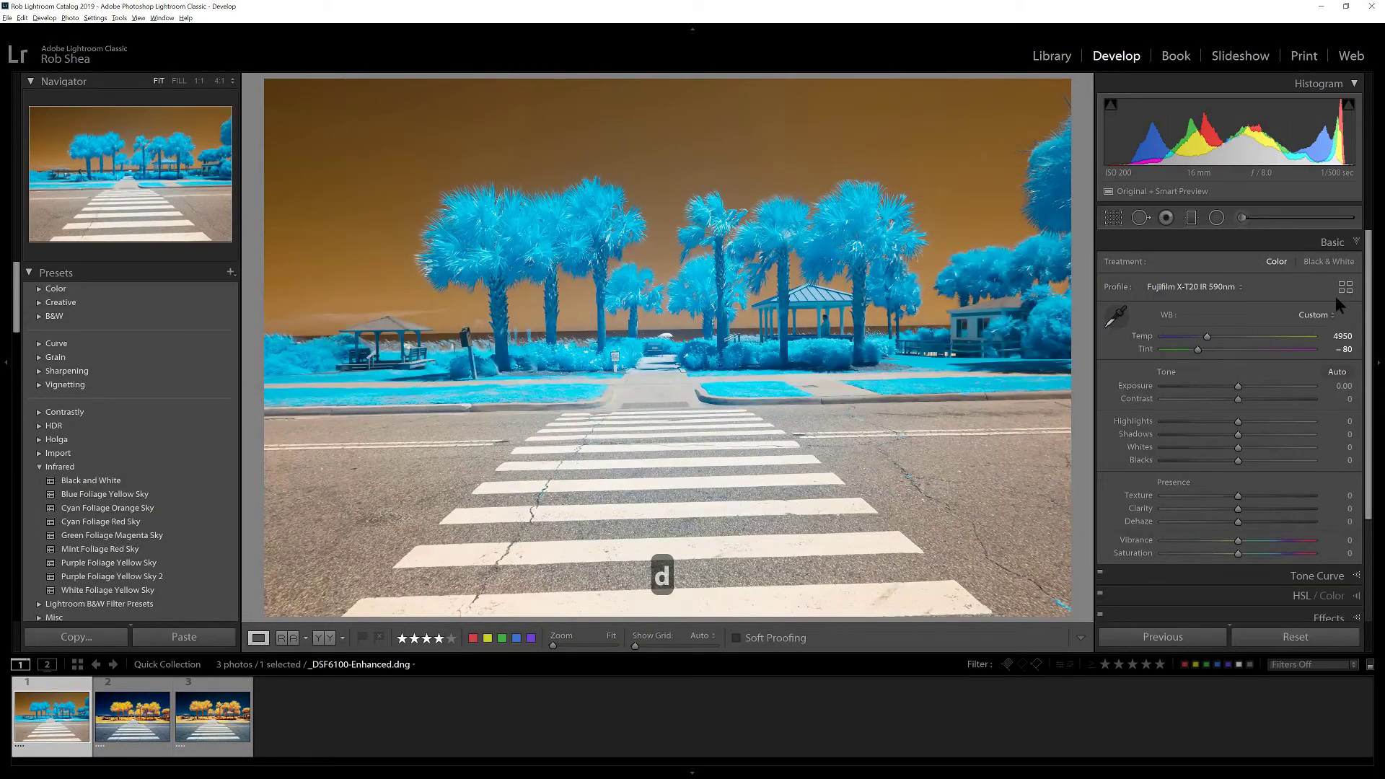
click(1345, 288)
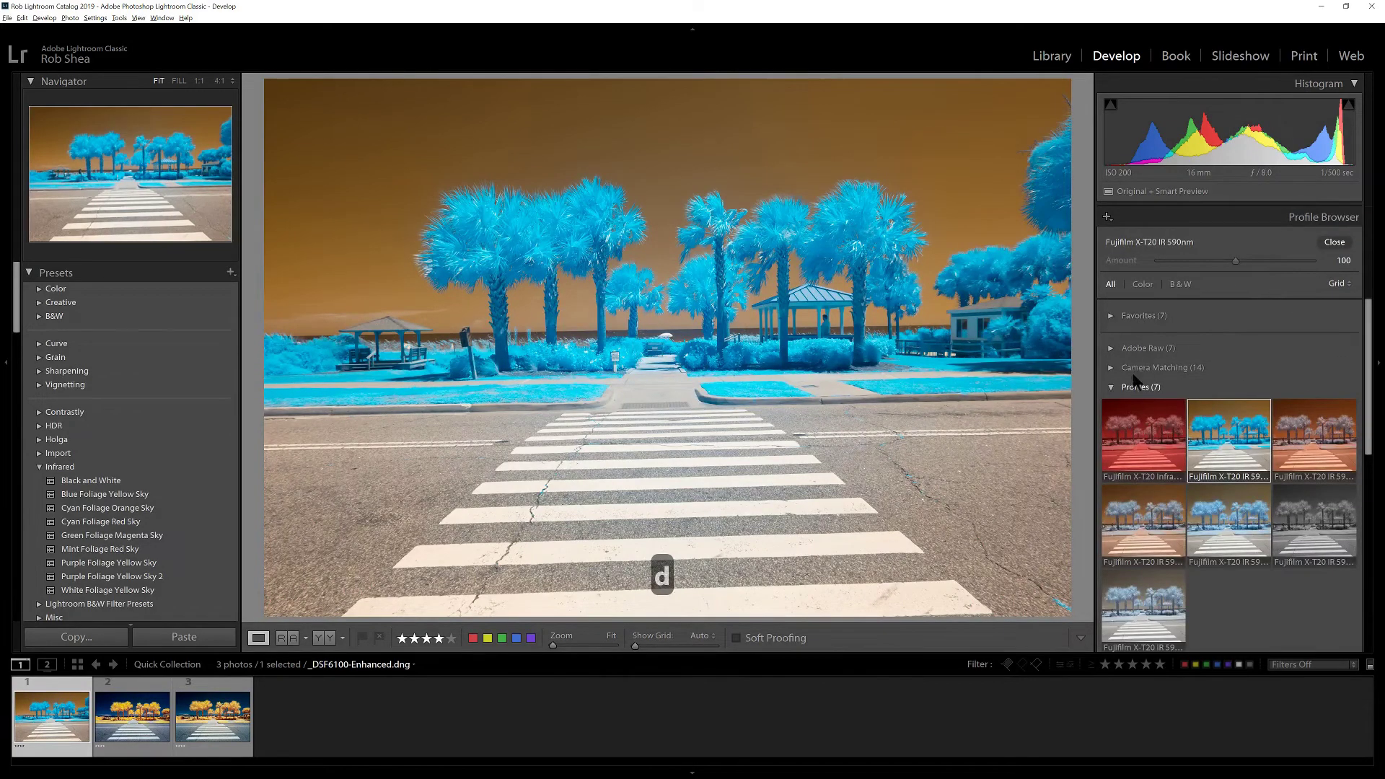
click(1115, 388)
click(1126, 347)
click(1149, 389)
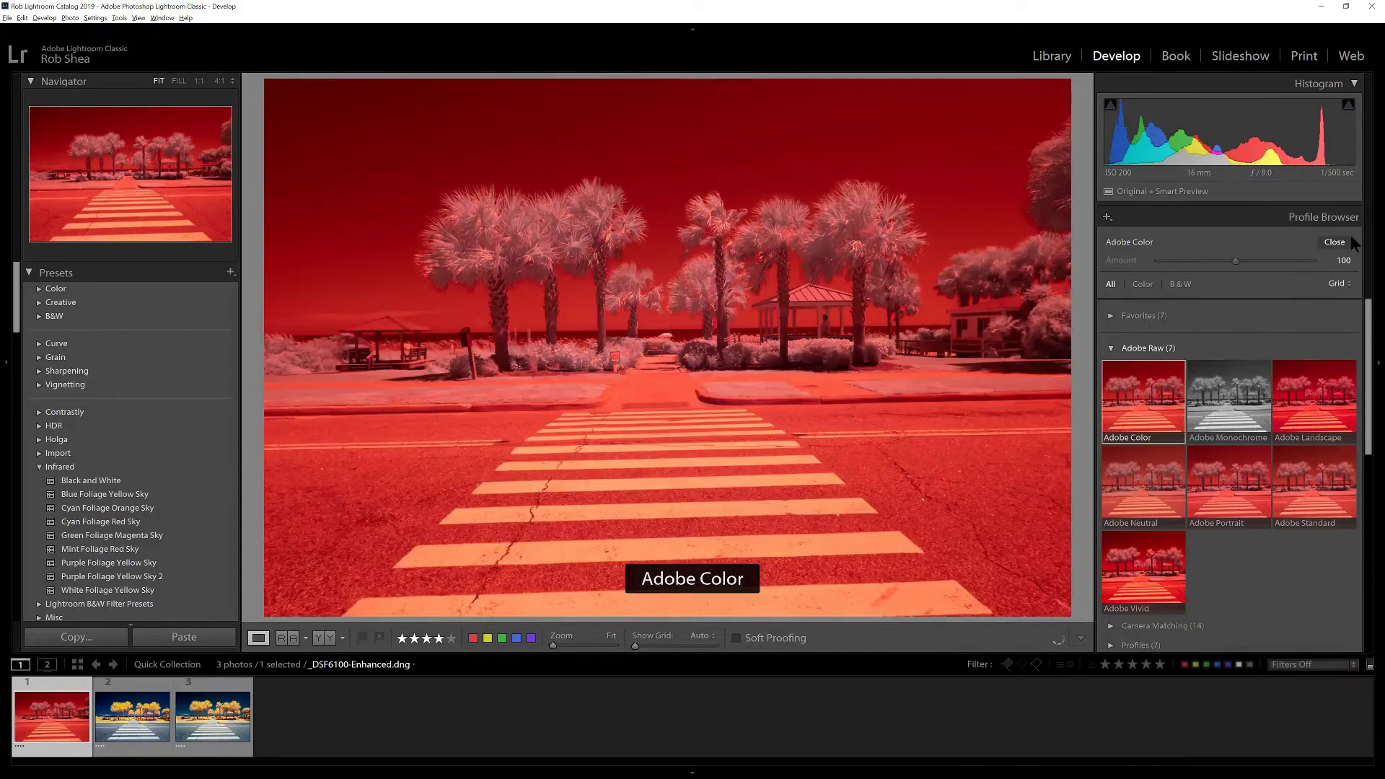
Set the DNG's white balance to As Shot and view it beside the finished edit in Library
click(1335, 242)
click(1312, 315)
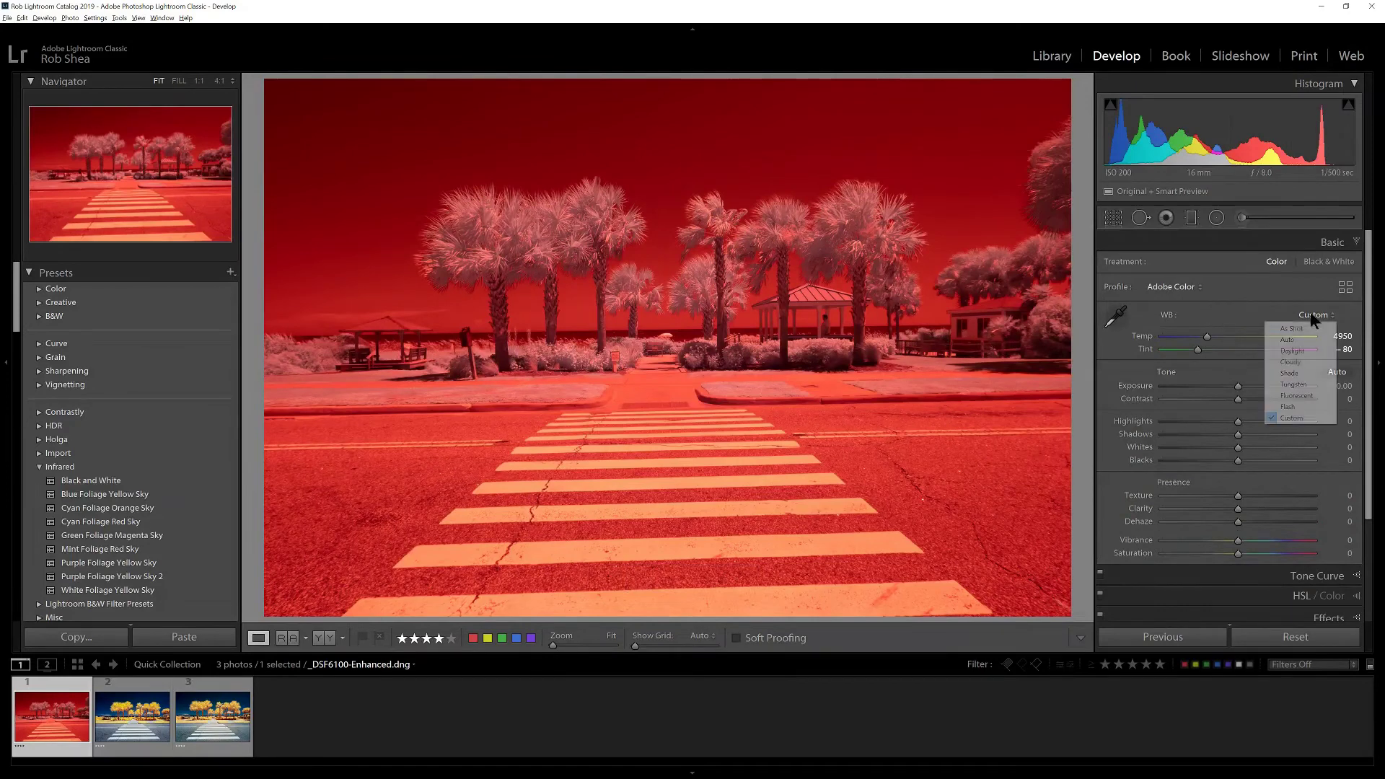
click(1308, 288)
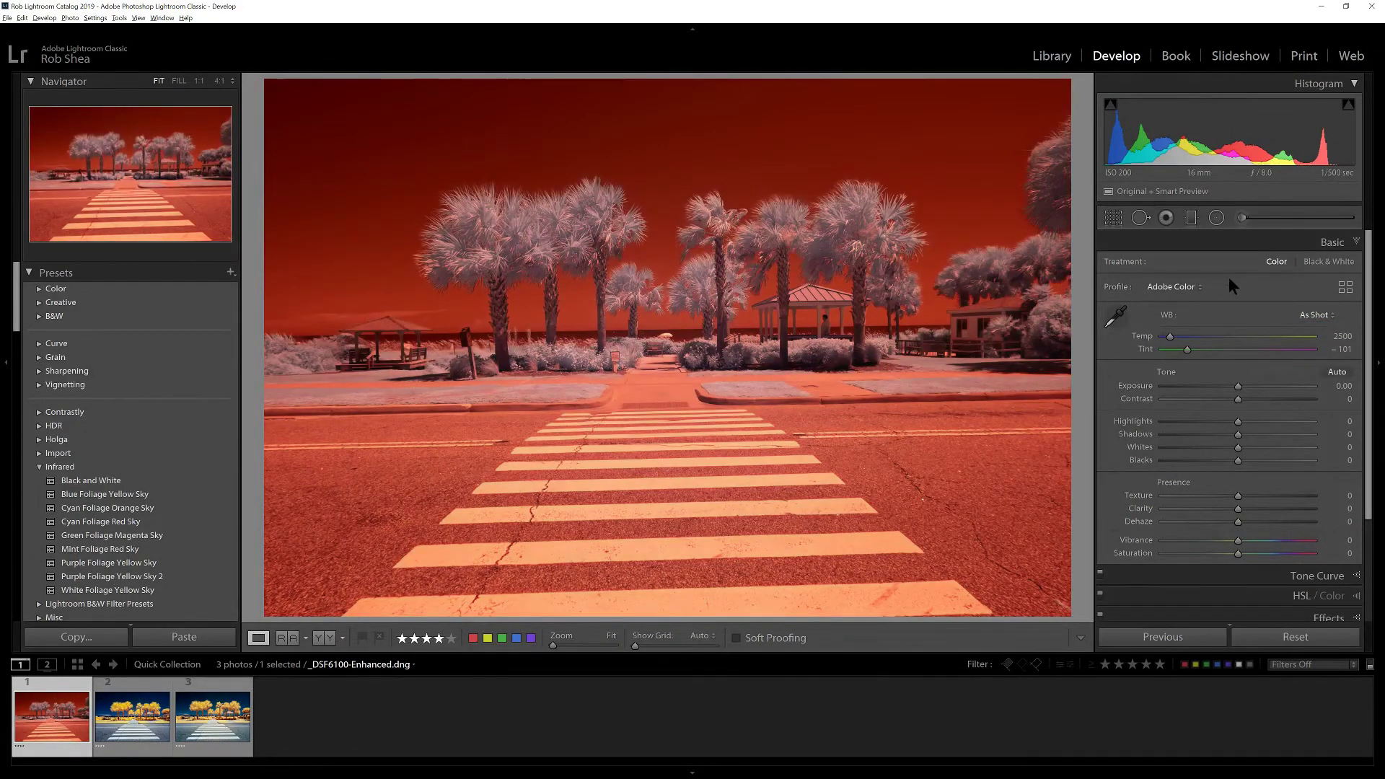
key(g)
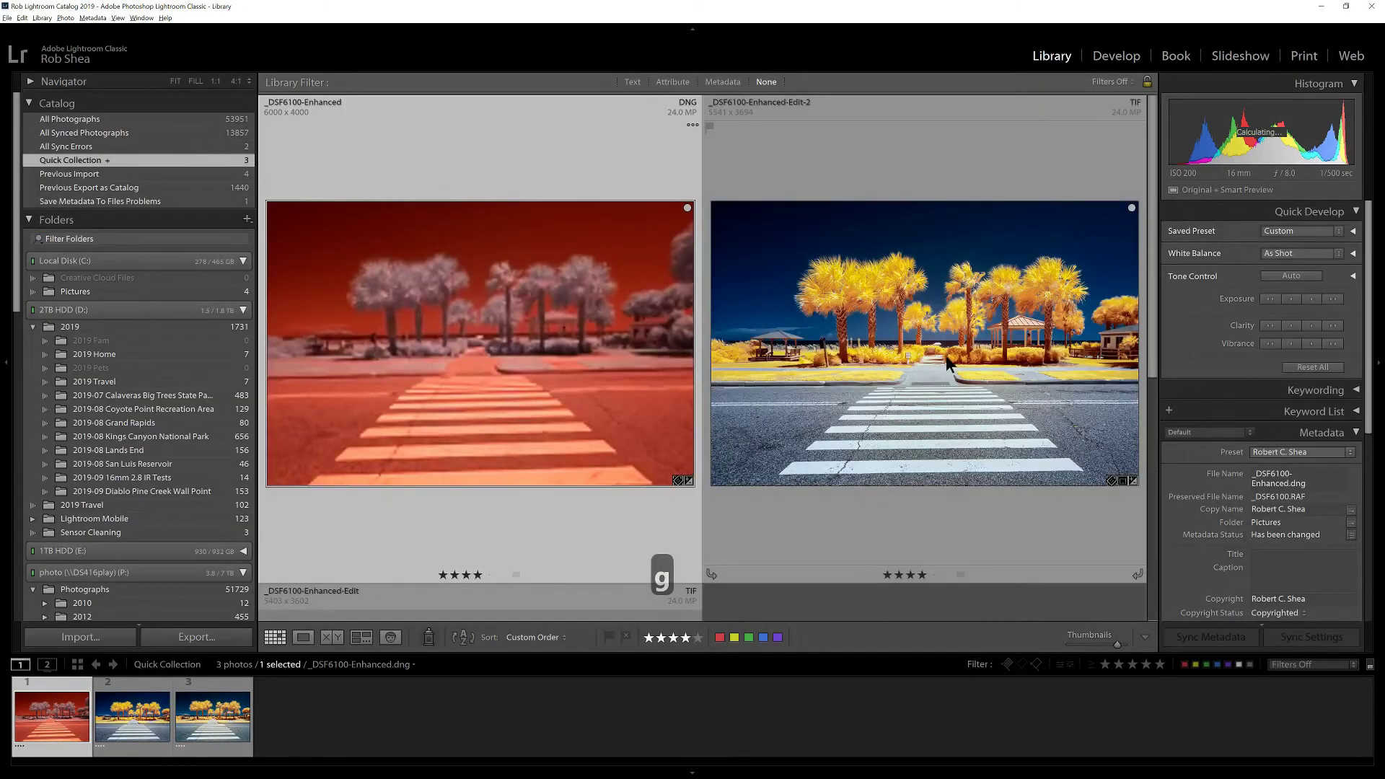